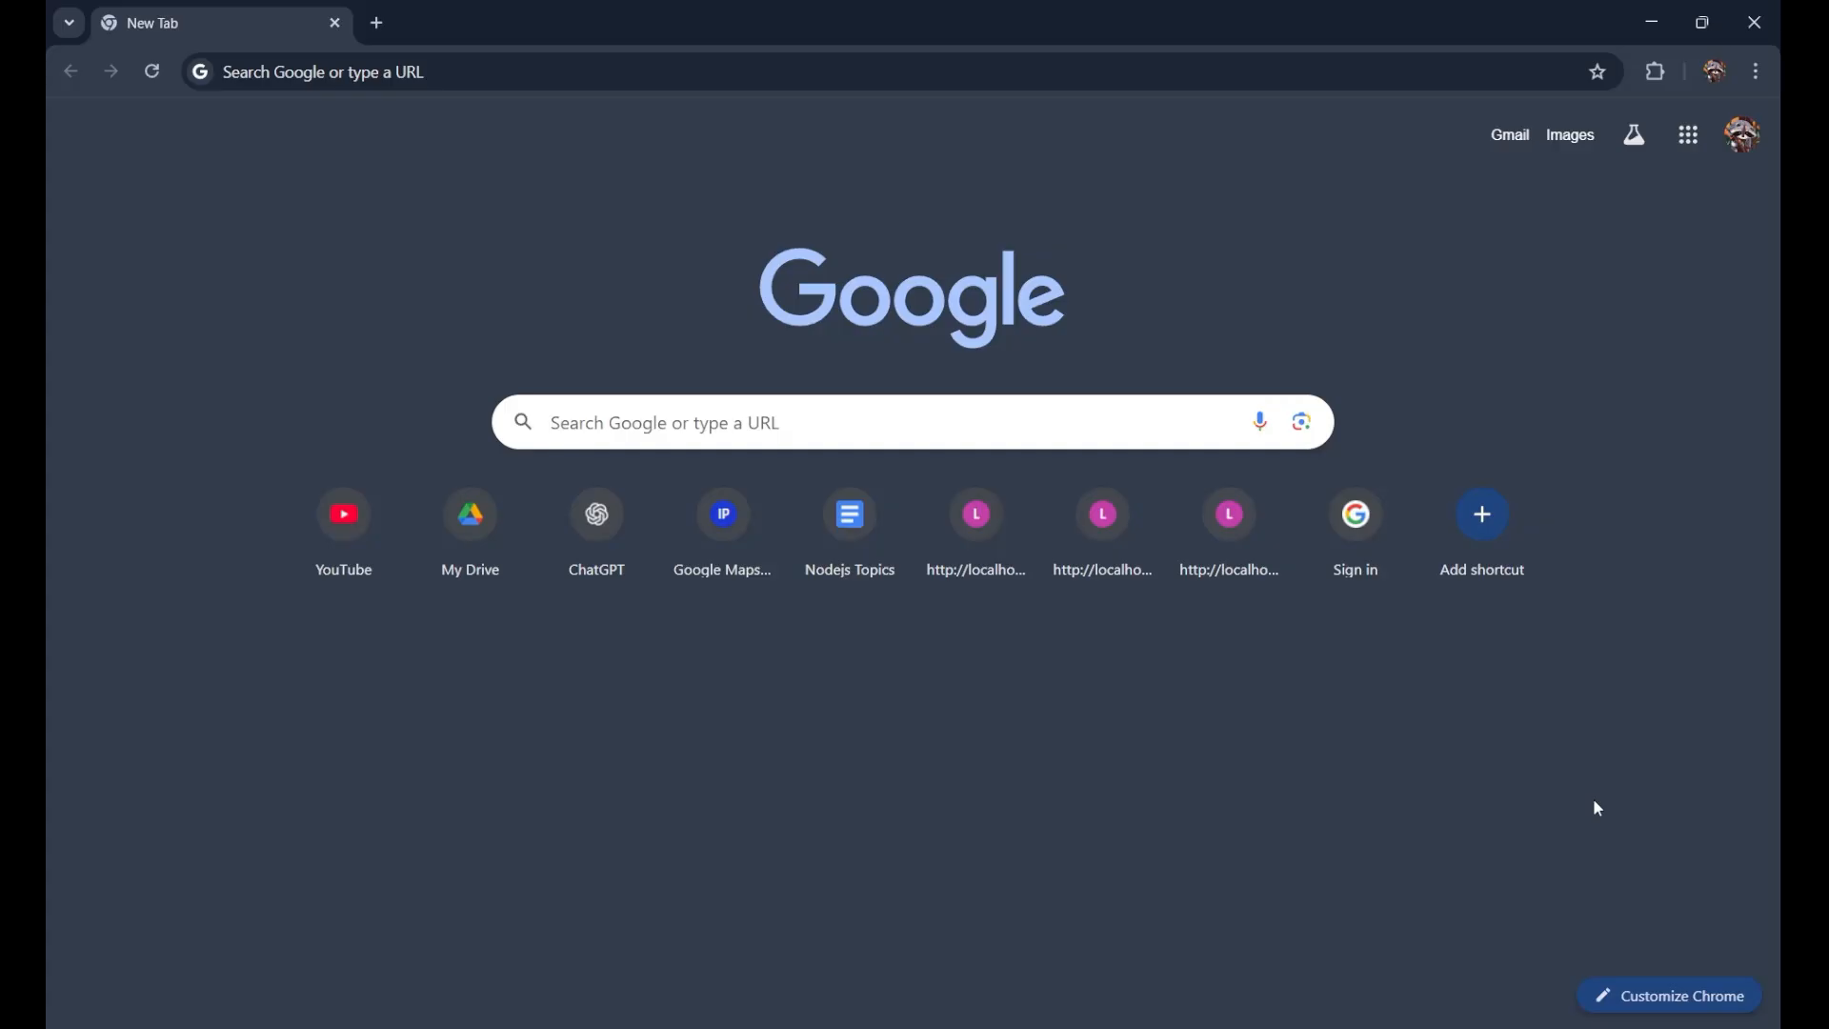
Step: Search Google for 'mongodb atlas' in Chrome
{"action": "left_click", "coordinate": [1122, 85]}
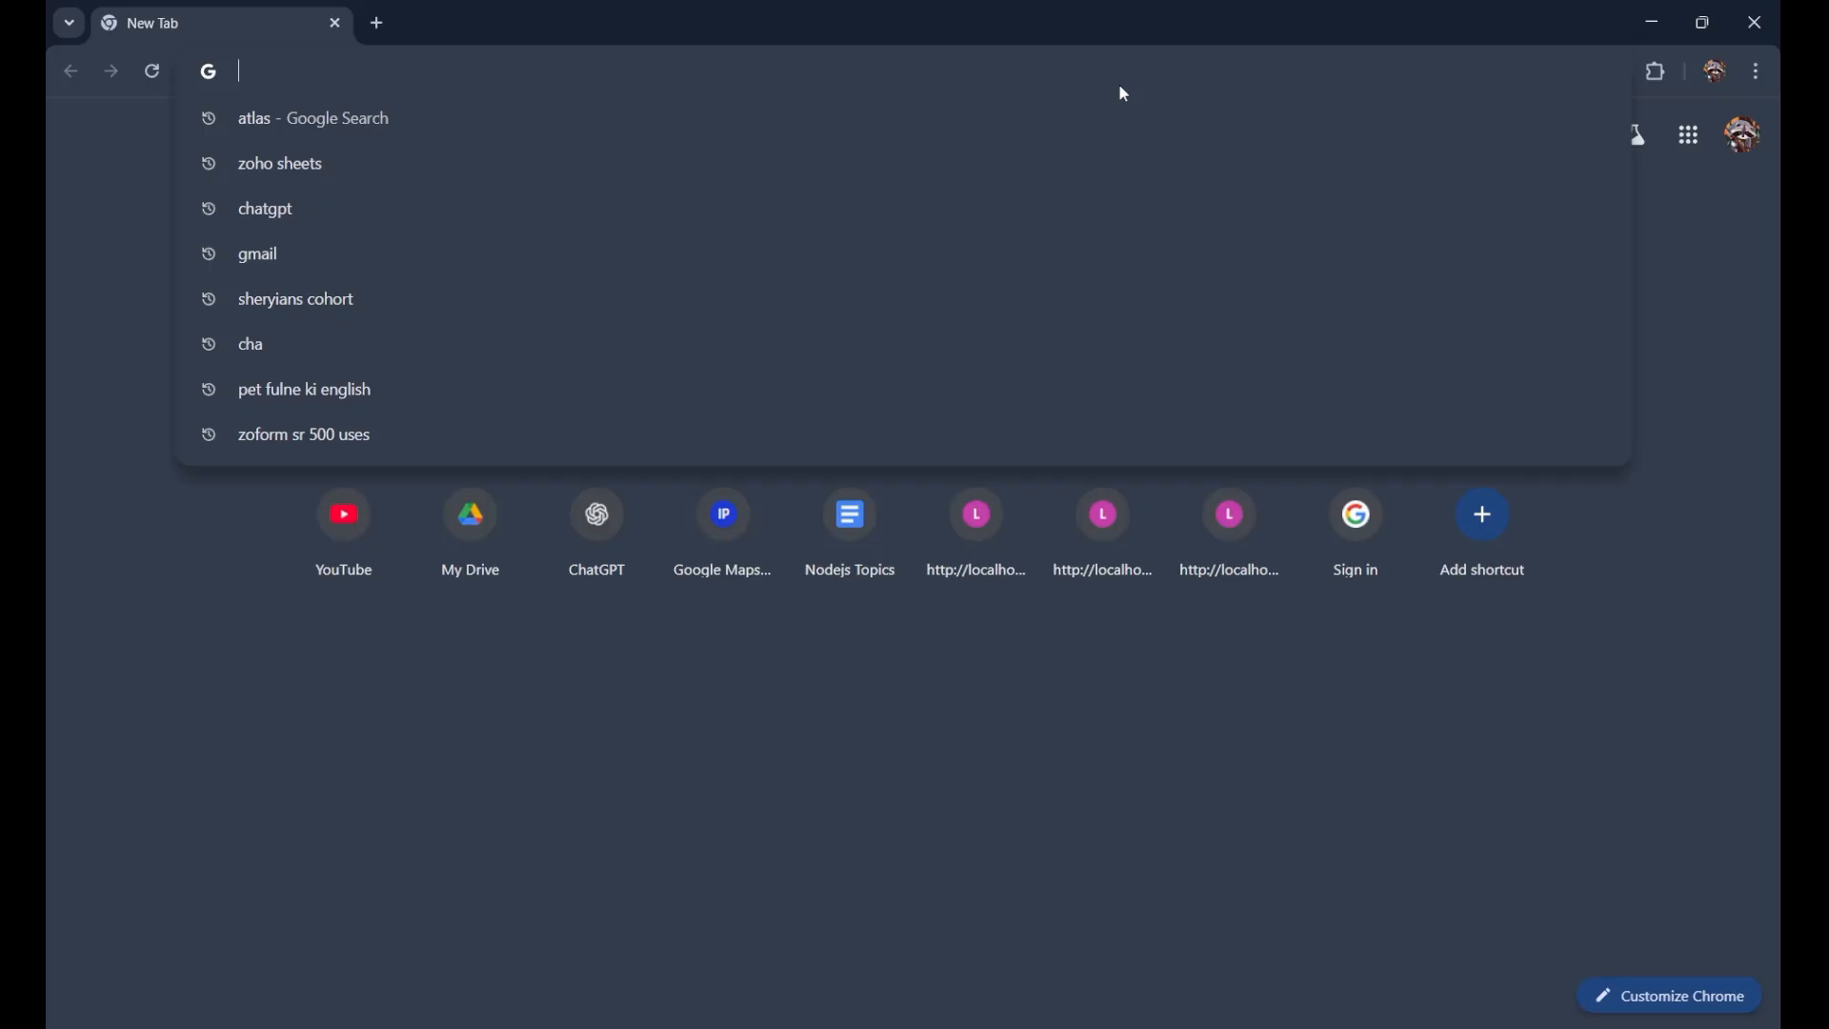
{"action": "type", "text": "mongodb atlas"}
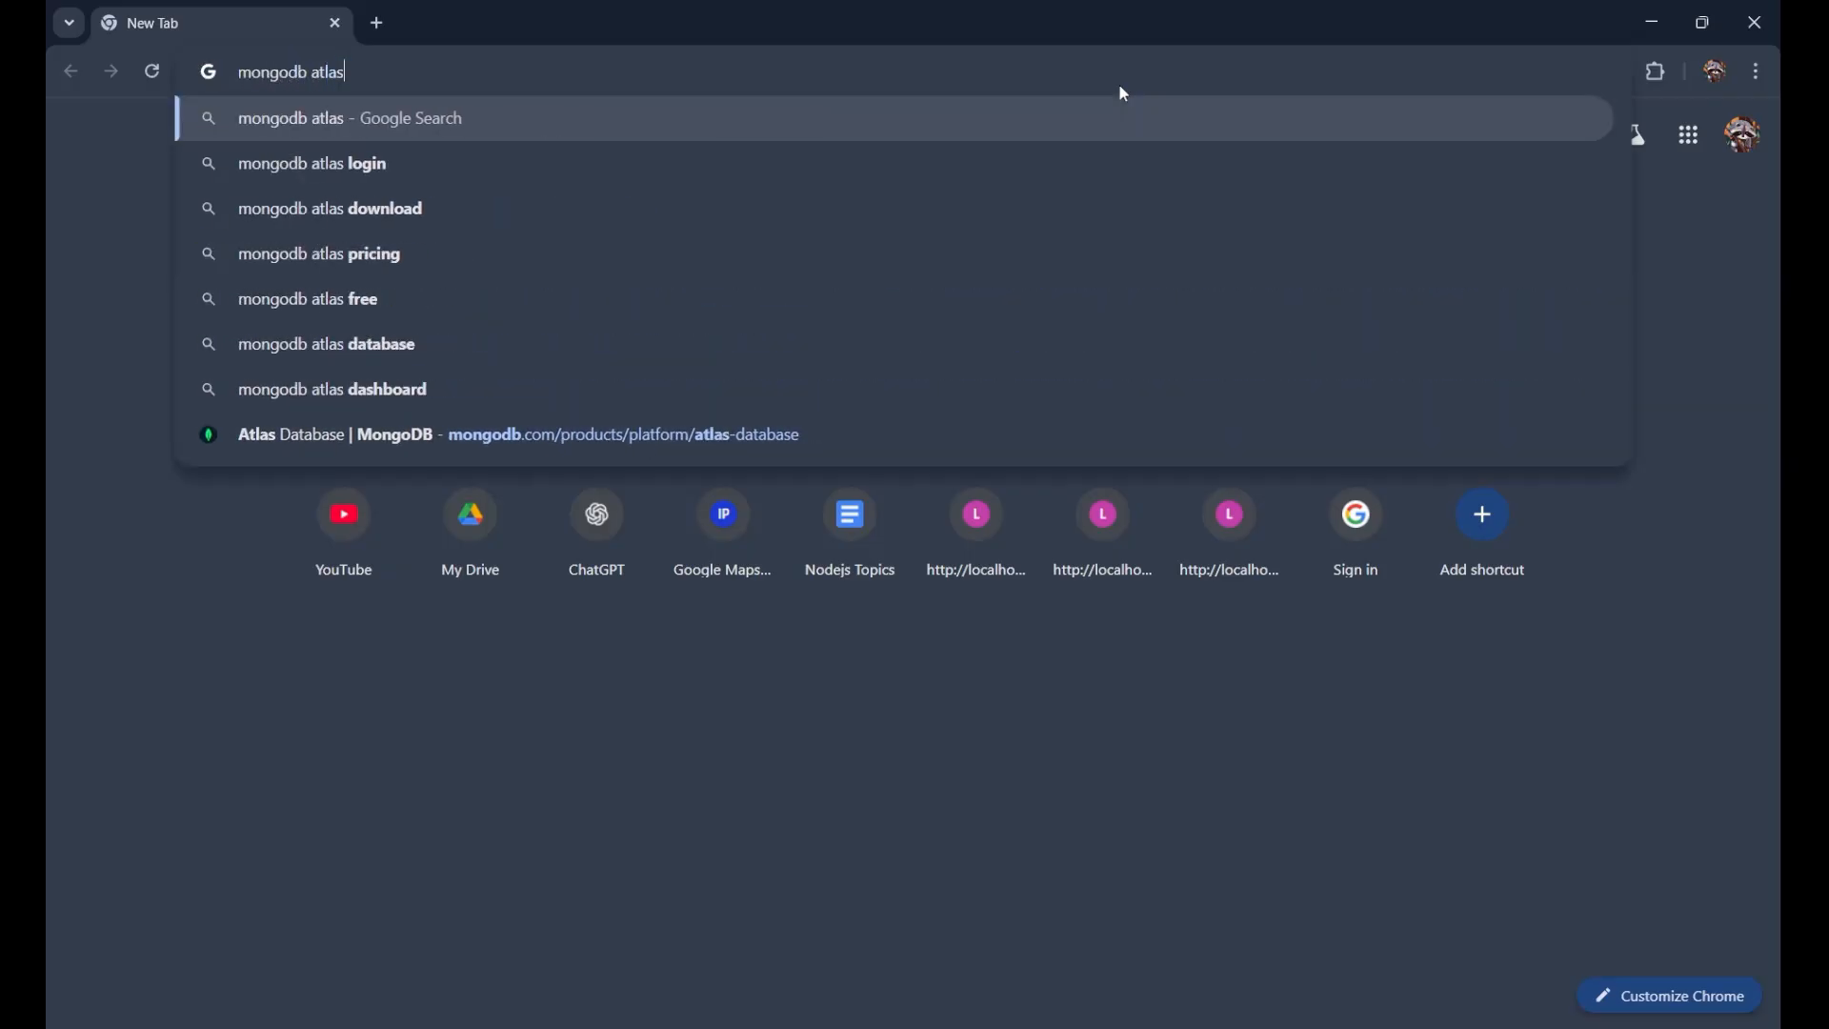
{"action": "key", "text": "Return"}
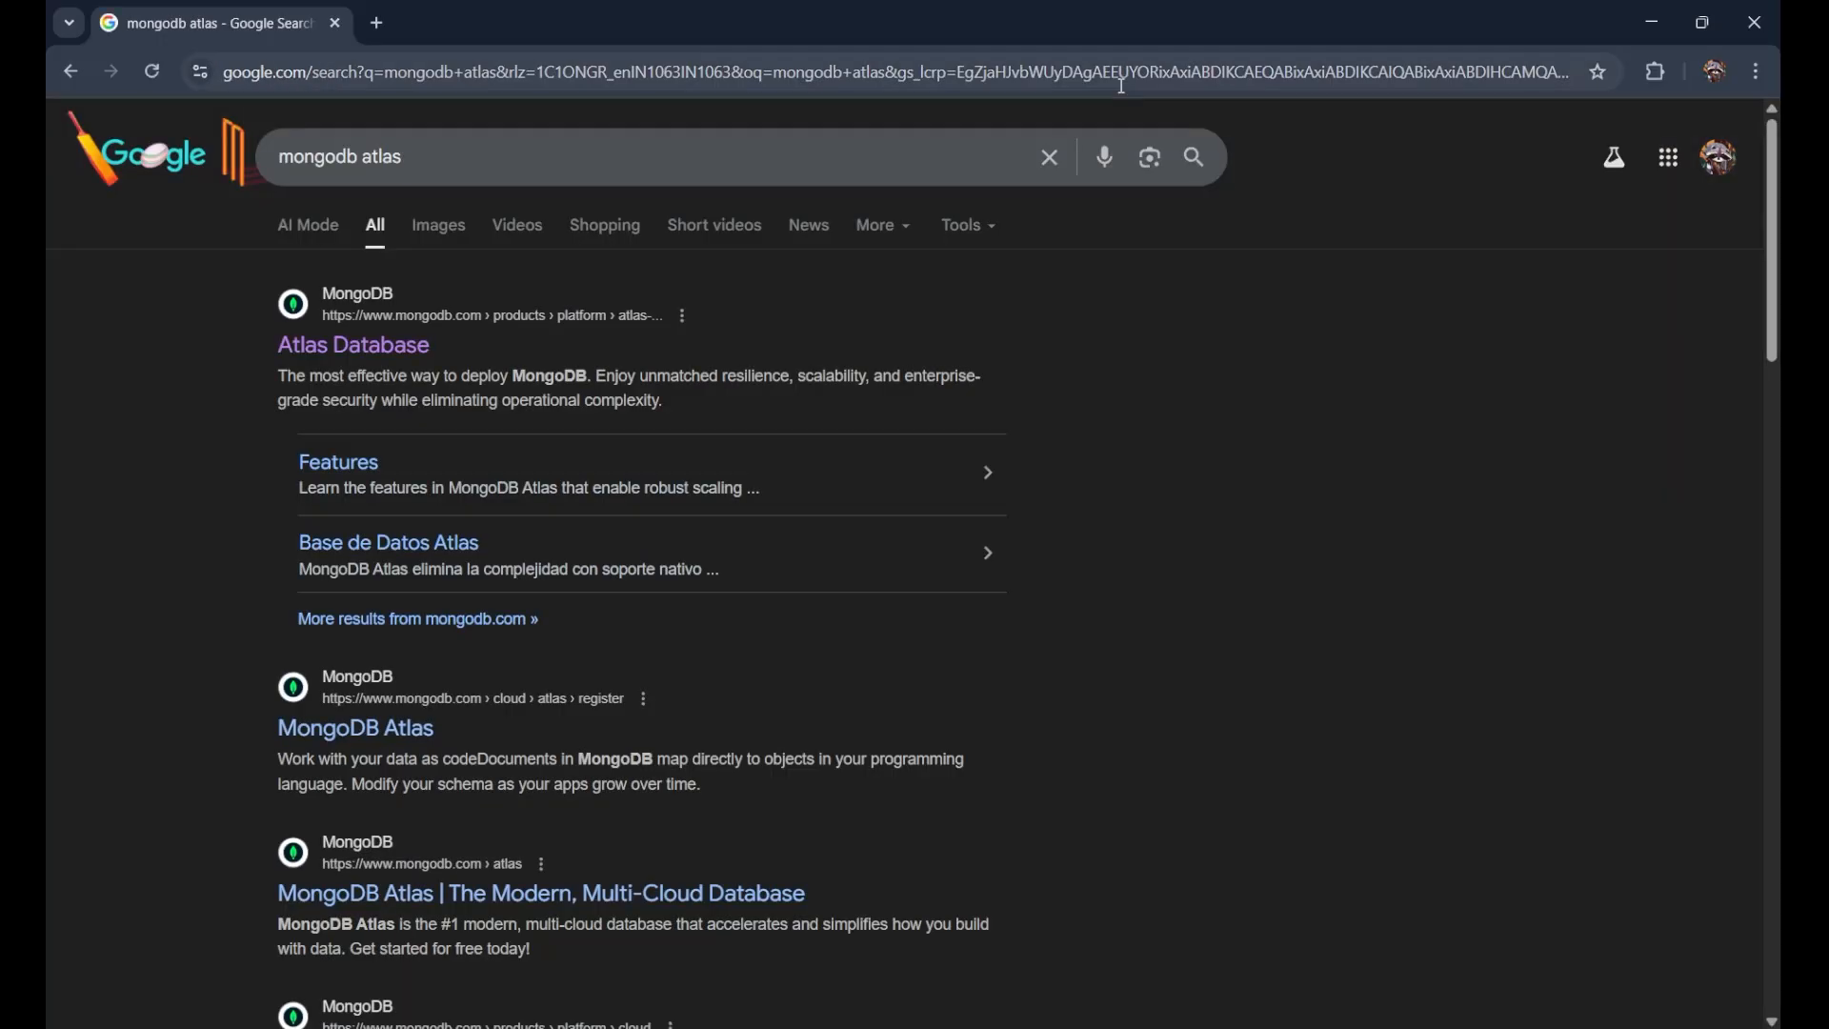
{"action": "scroll", "coordinate": [348, 329], "scroll_direction": "up", "scroll_amount": 5}
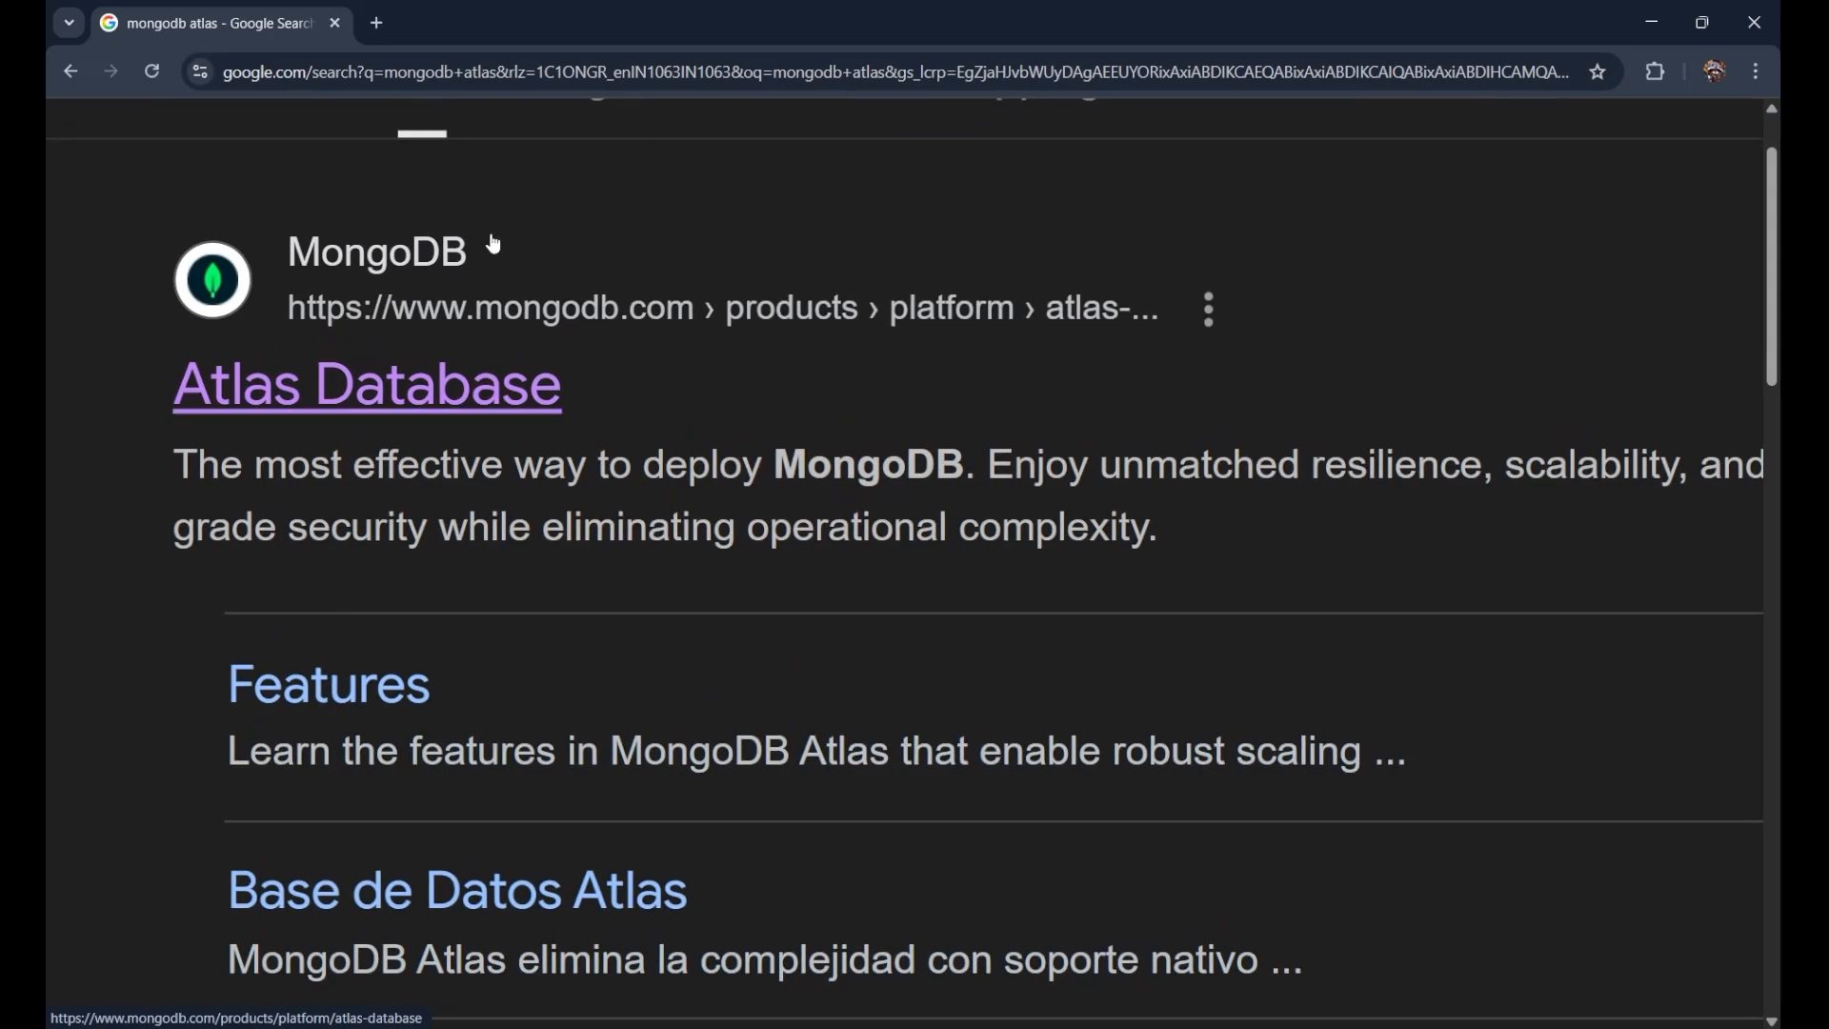
Step: Open the Atlas Database result, skim the product page, and go to Sign In
{"action": "left_click", "coordinate": [487, 393]}
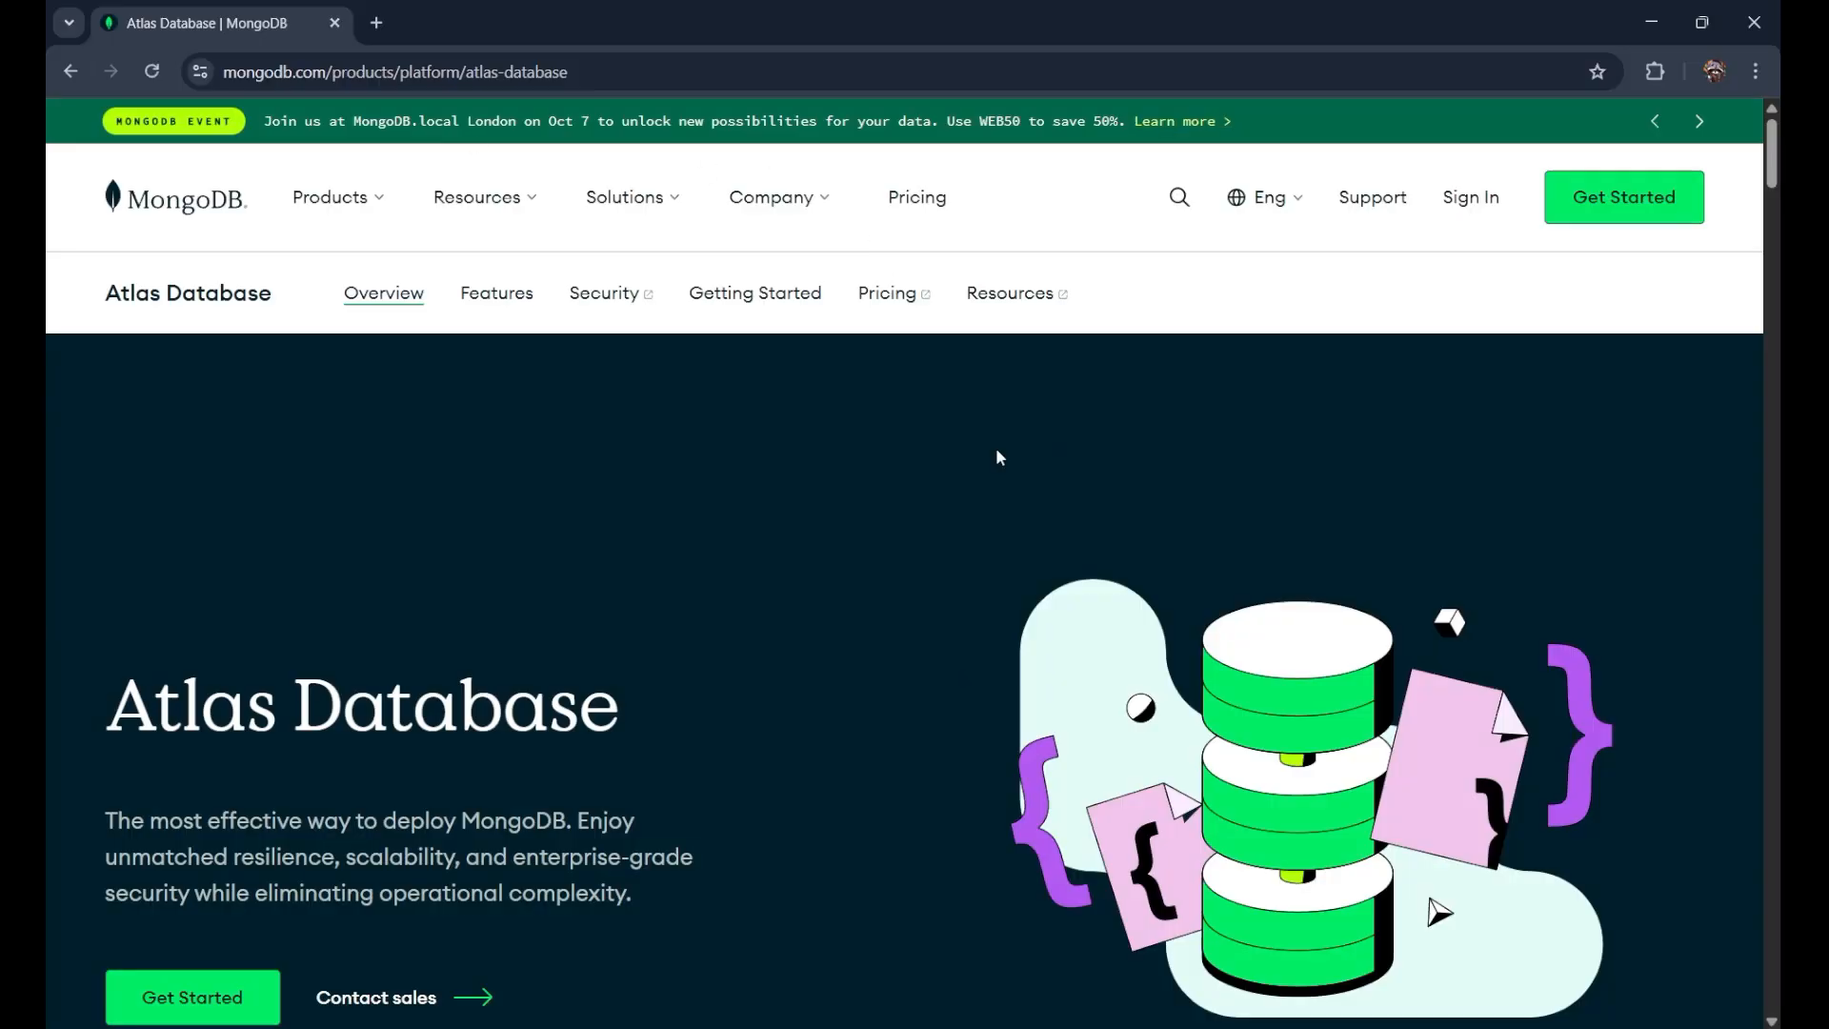
{"action": "scroll", "coordinate": [1555, 600], "scroll_direction": "down", "scroll_amount": 5}
{"action": "scroll", "coordinate": [1555, 611], "scroll_direction": "down", "scroll_amount": 15}
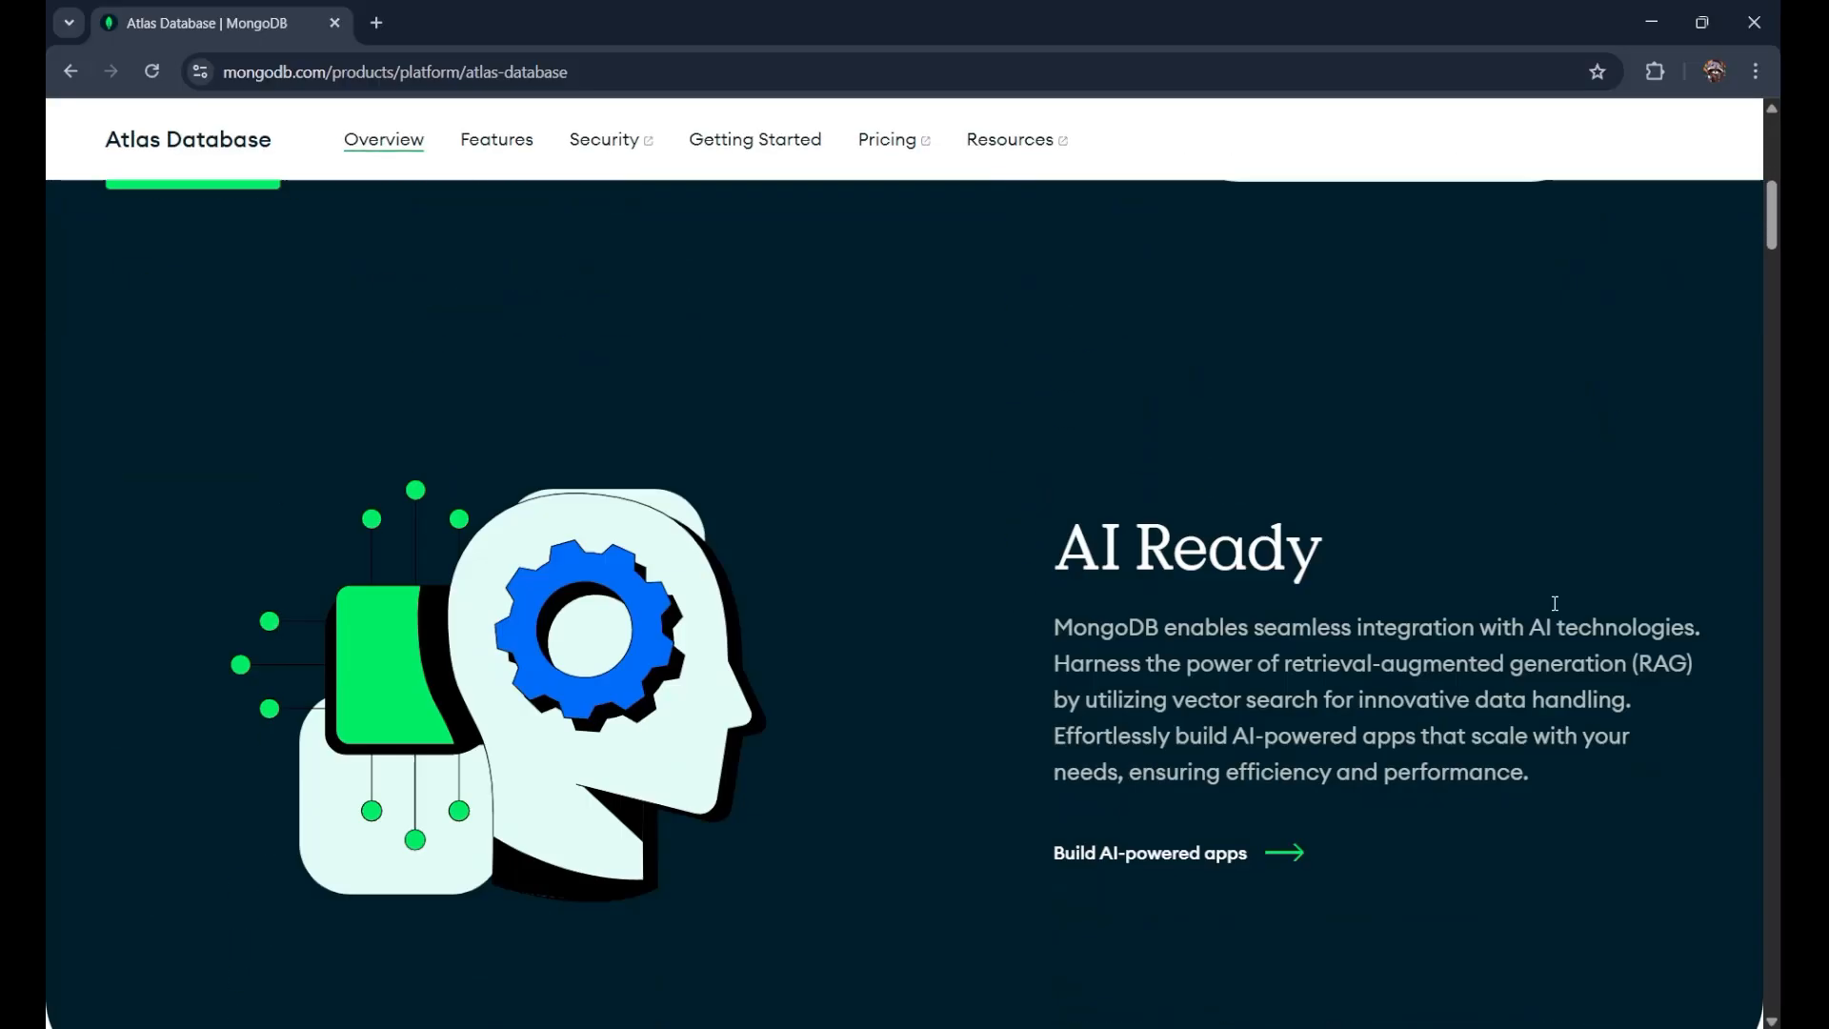
{"action": "scroll", "coordinate": [1555, 611], "scroll_direction": "down", "scroll_amount": 10}
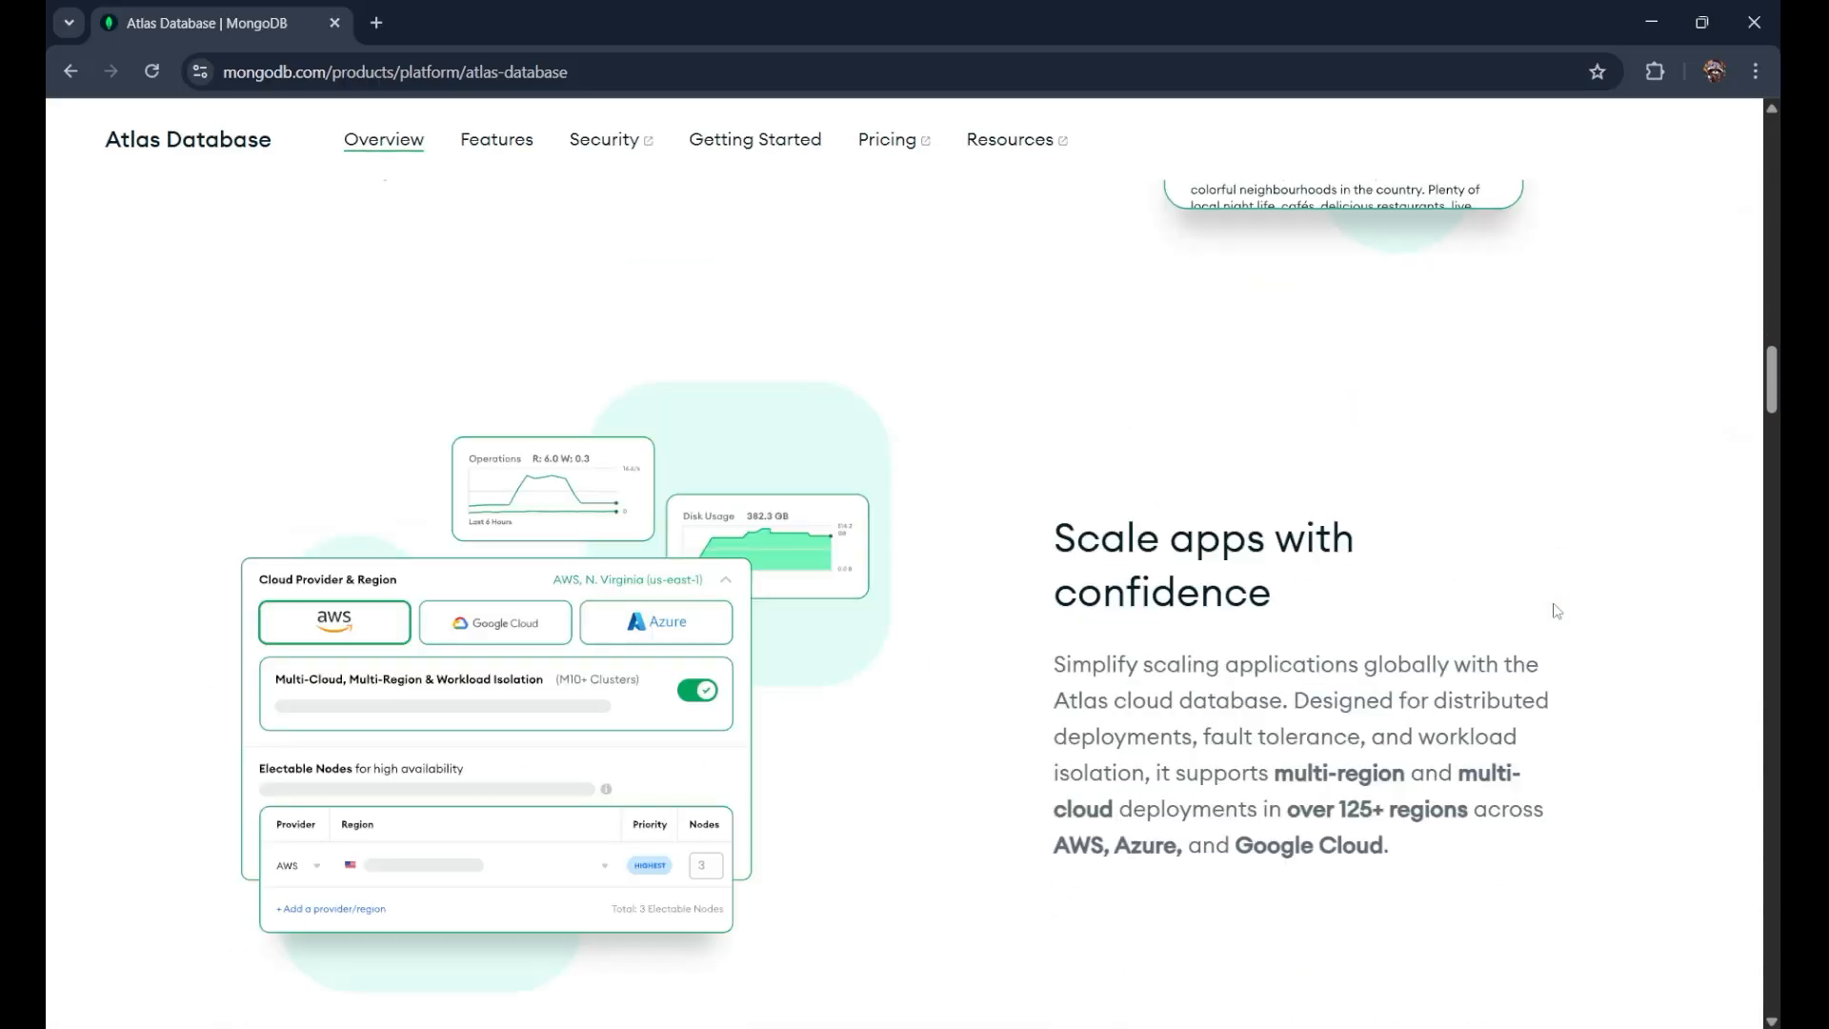
{"action": "scroll", "coordinate": [1555, 610], "scroll_direction": "up", "scroll_amount": 20}
{"action": "scroll", "coordinate": [1556, 610], "scroll_direction": "up", "scroll_amount": 10}
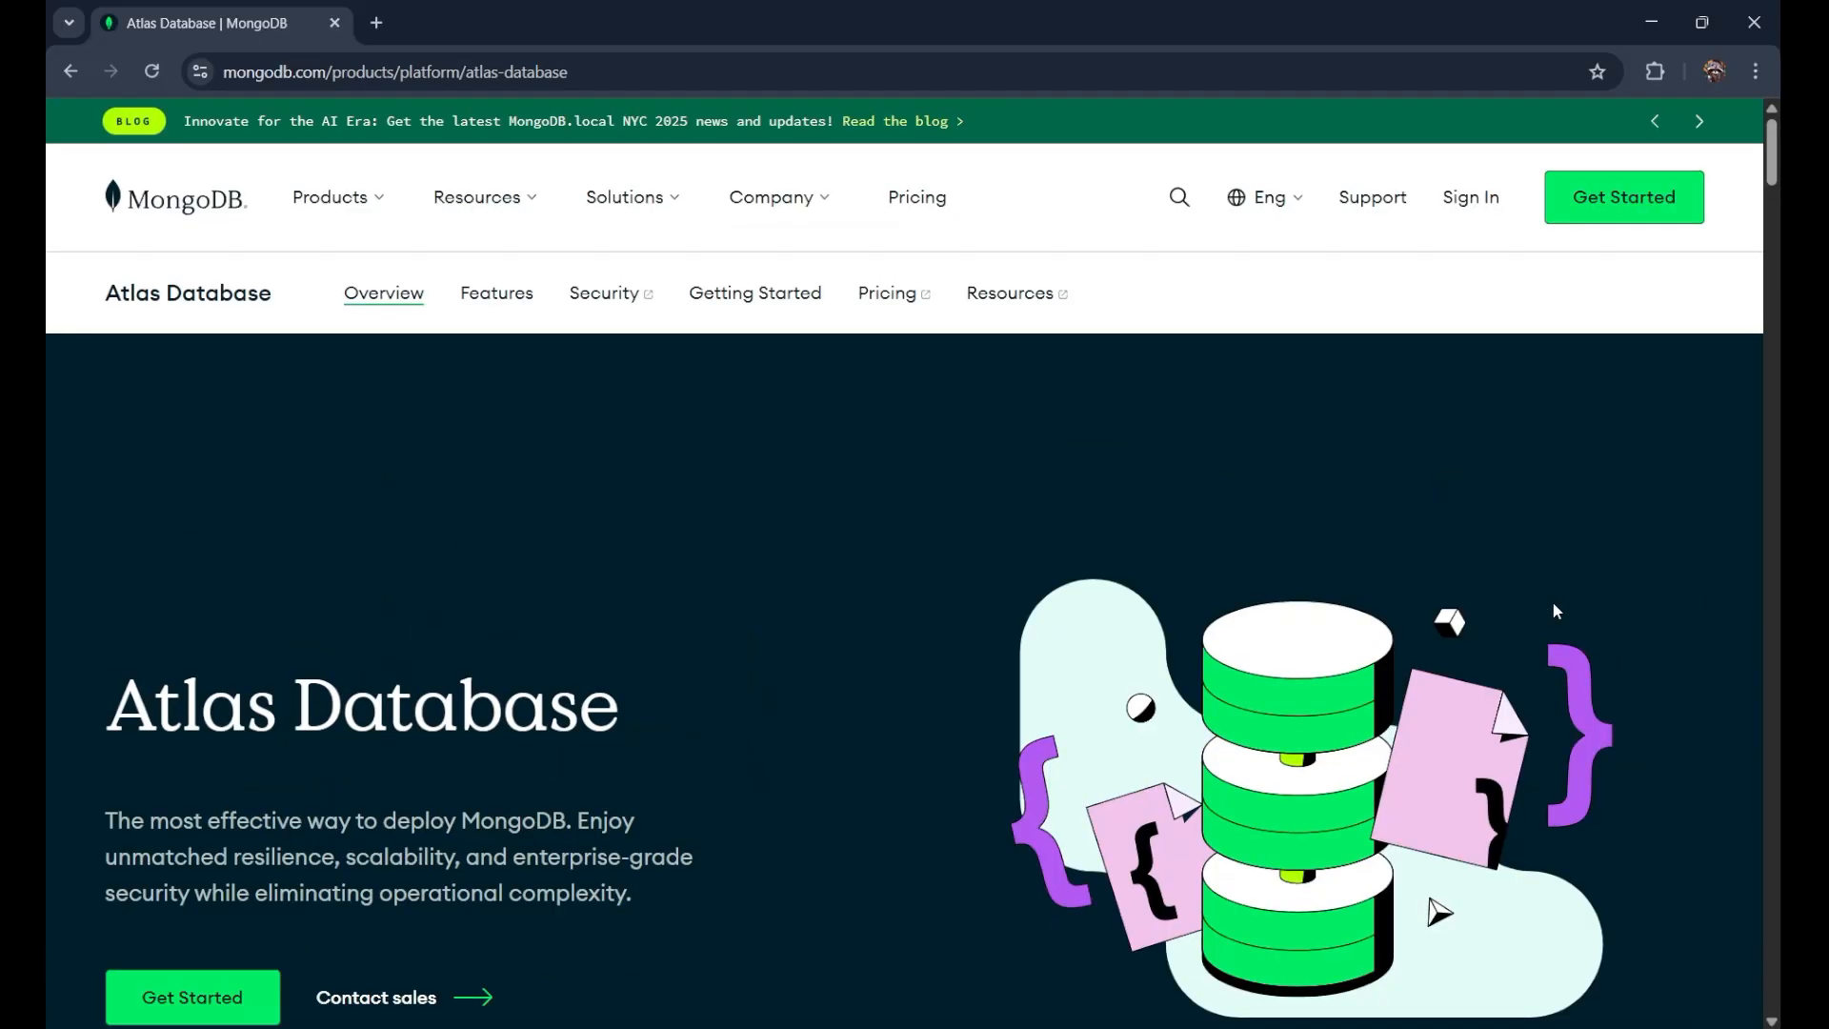
{"action": "left_click", "coordinate": [1471, 202]}
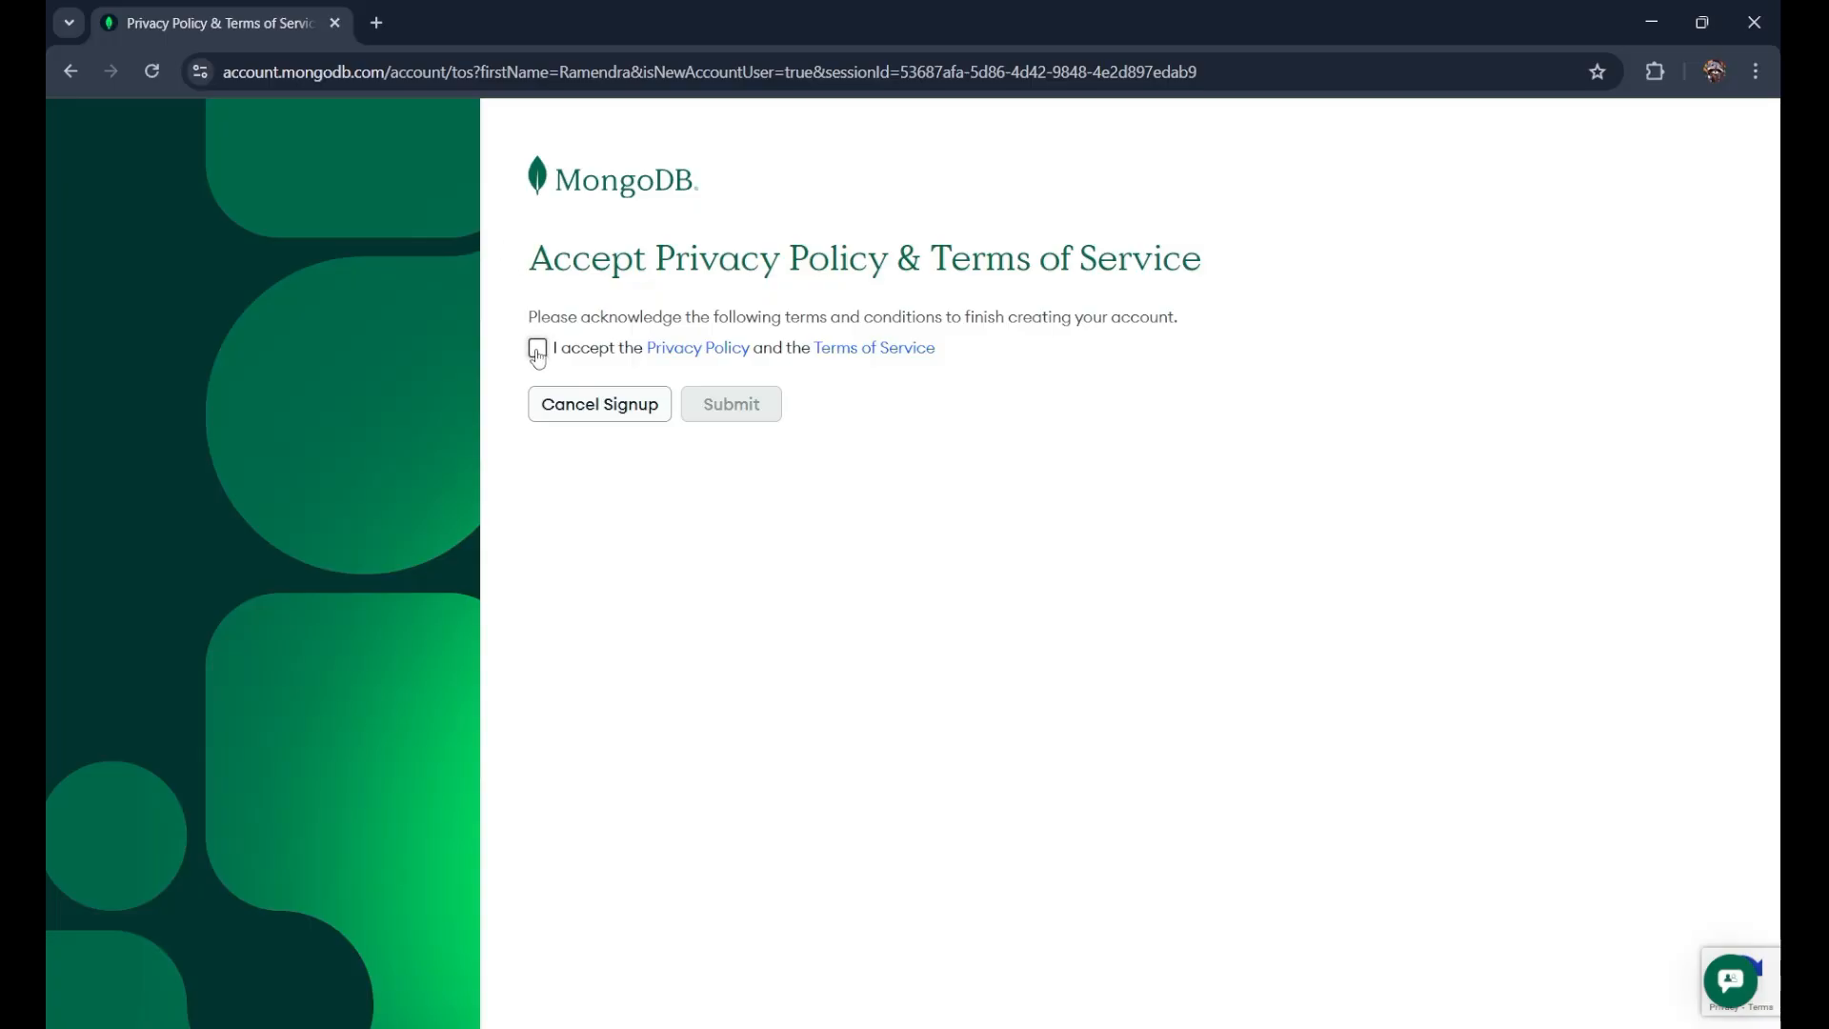
Step: Accept the Privacy Policy and Terms of Service and submit to finish sign-up
{"action": "left_click", "coordinate": [537, 350]}
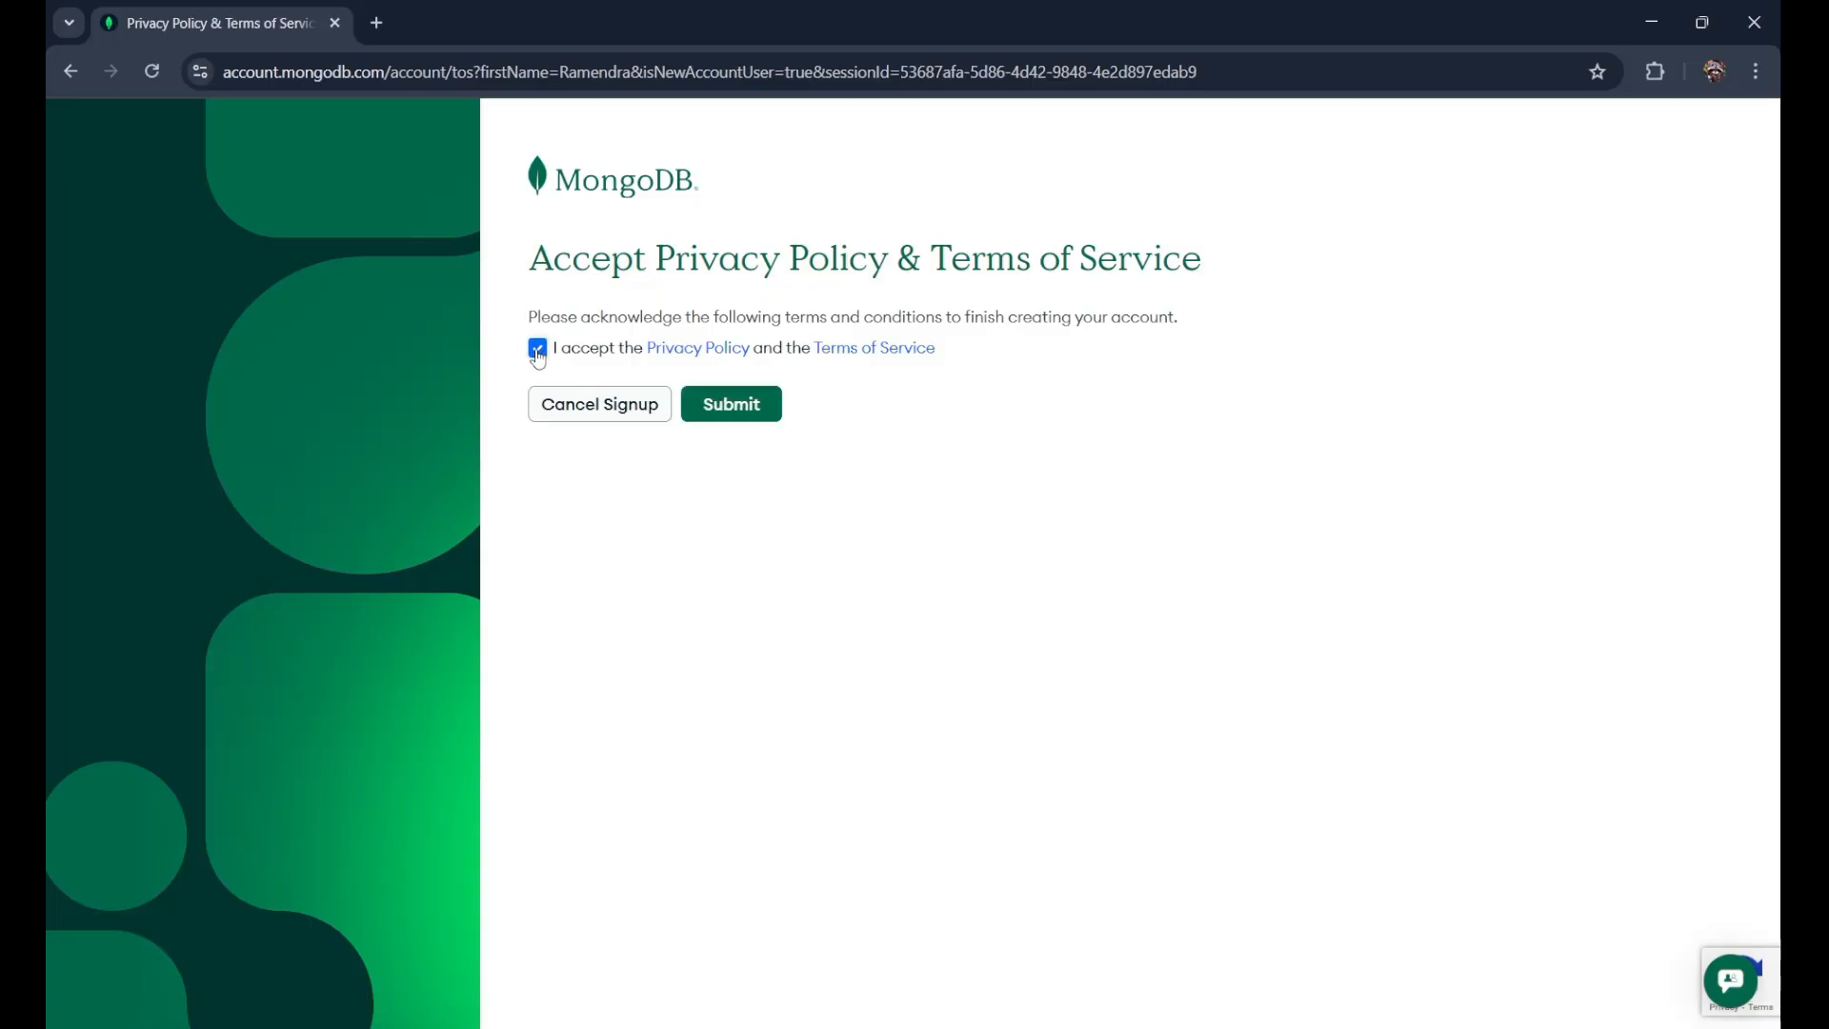
{"action": "left_click", "coordinate": [718, 412]}
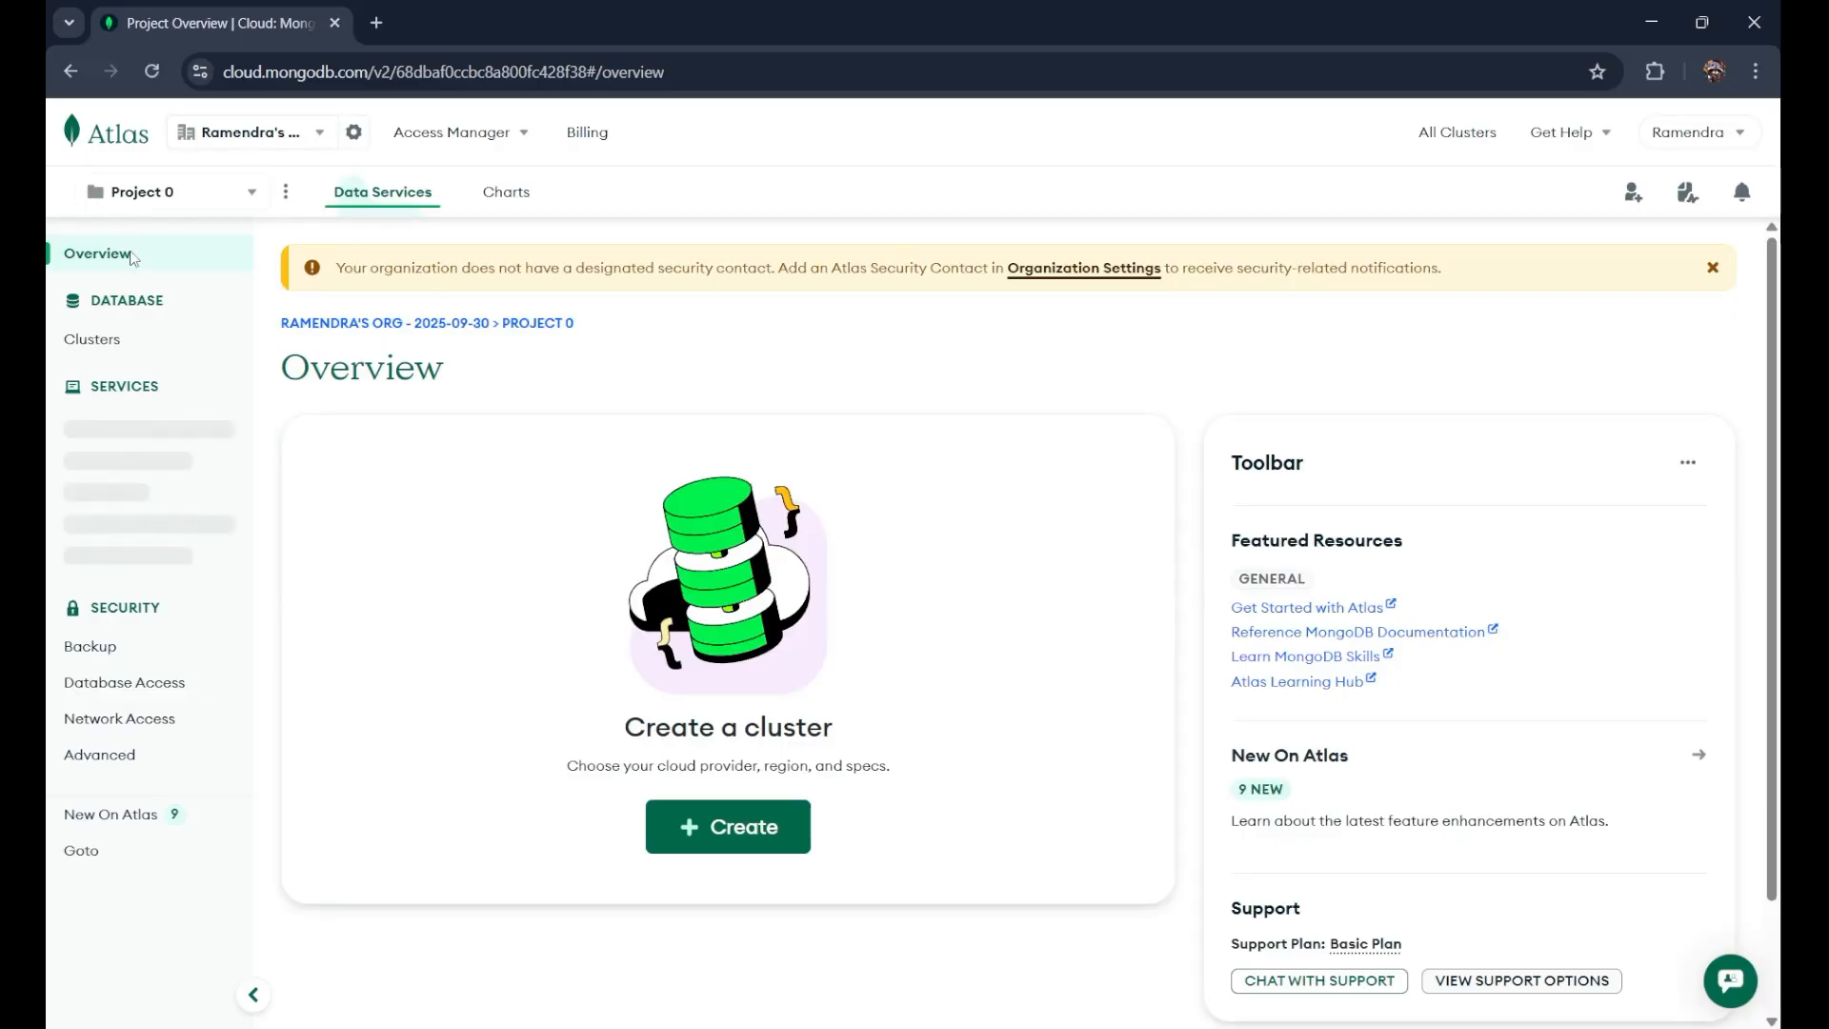
Step: Open the Project 0 selector, close it, and reopen it to show the project list
{"action": "left_click", "coordinate": [144, 209]}
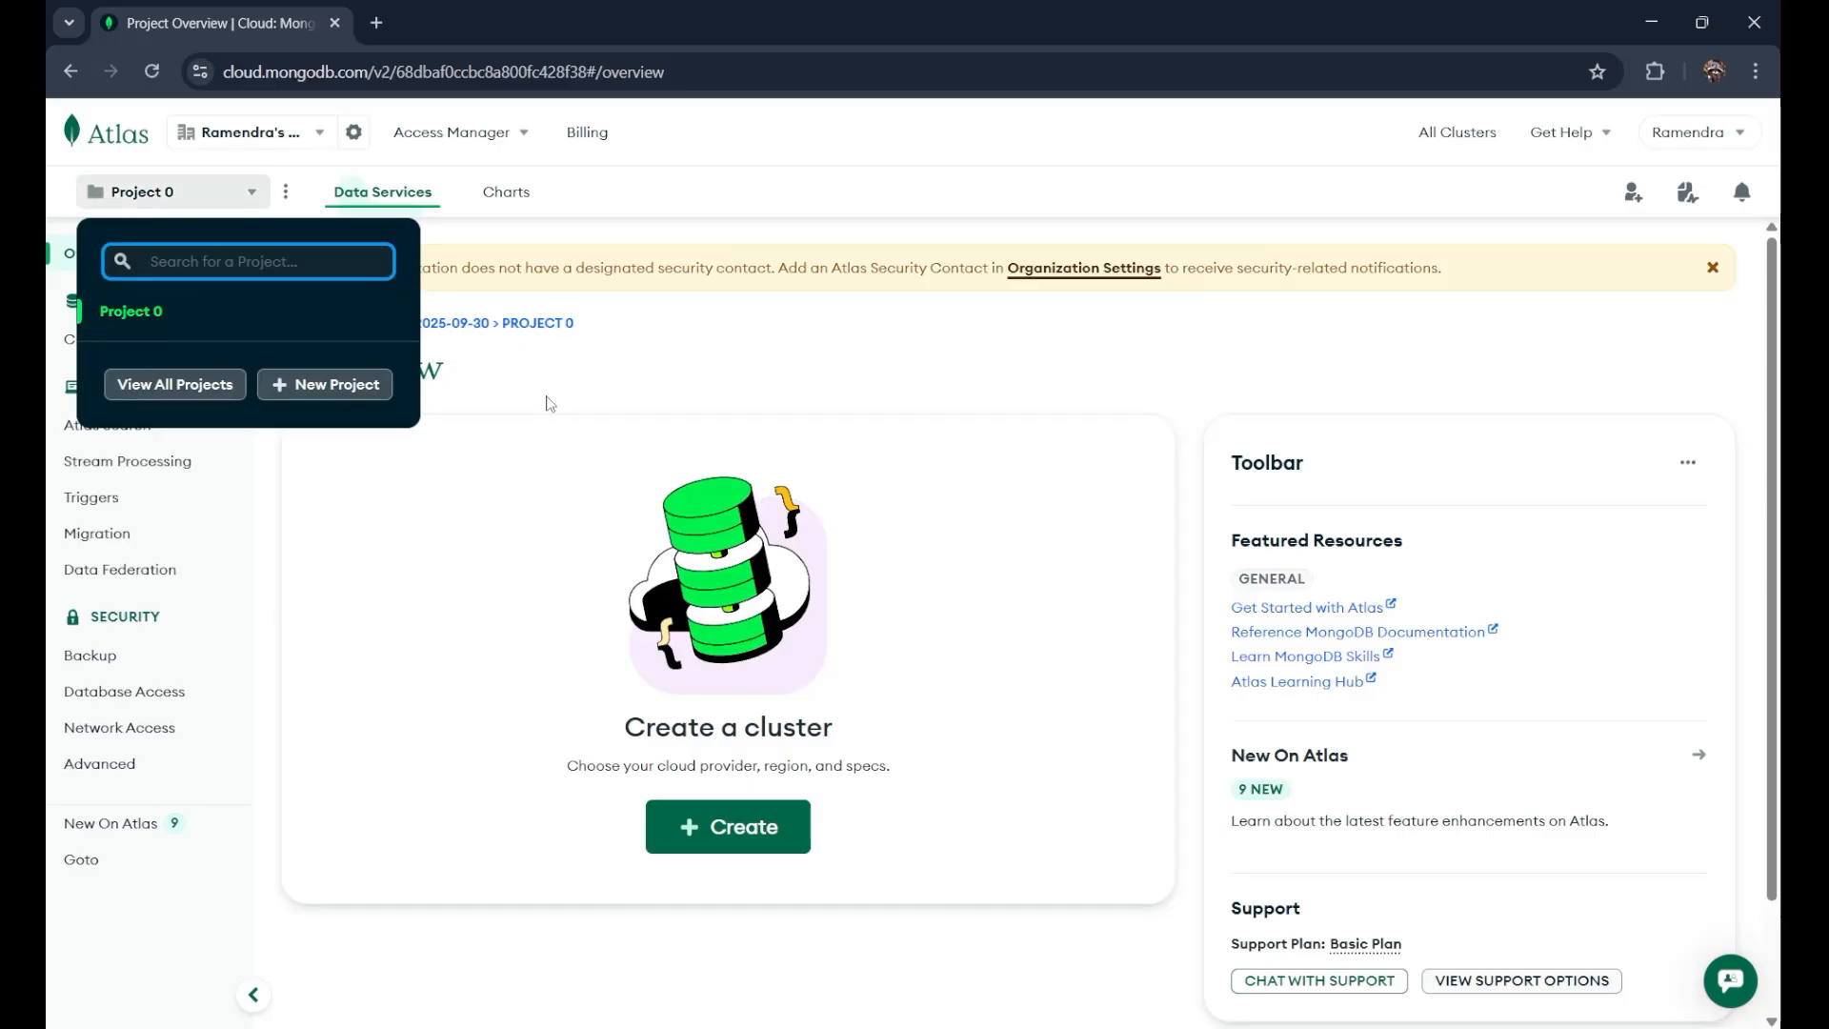
{"action": "left_click", "coordinate": [629, 396]}
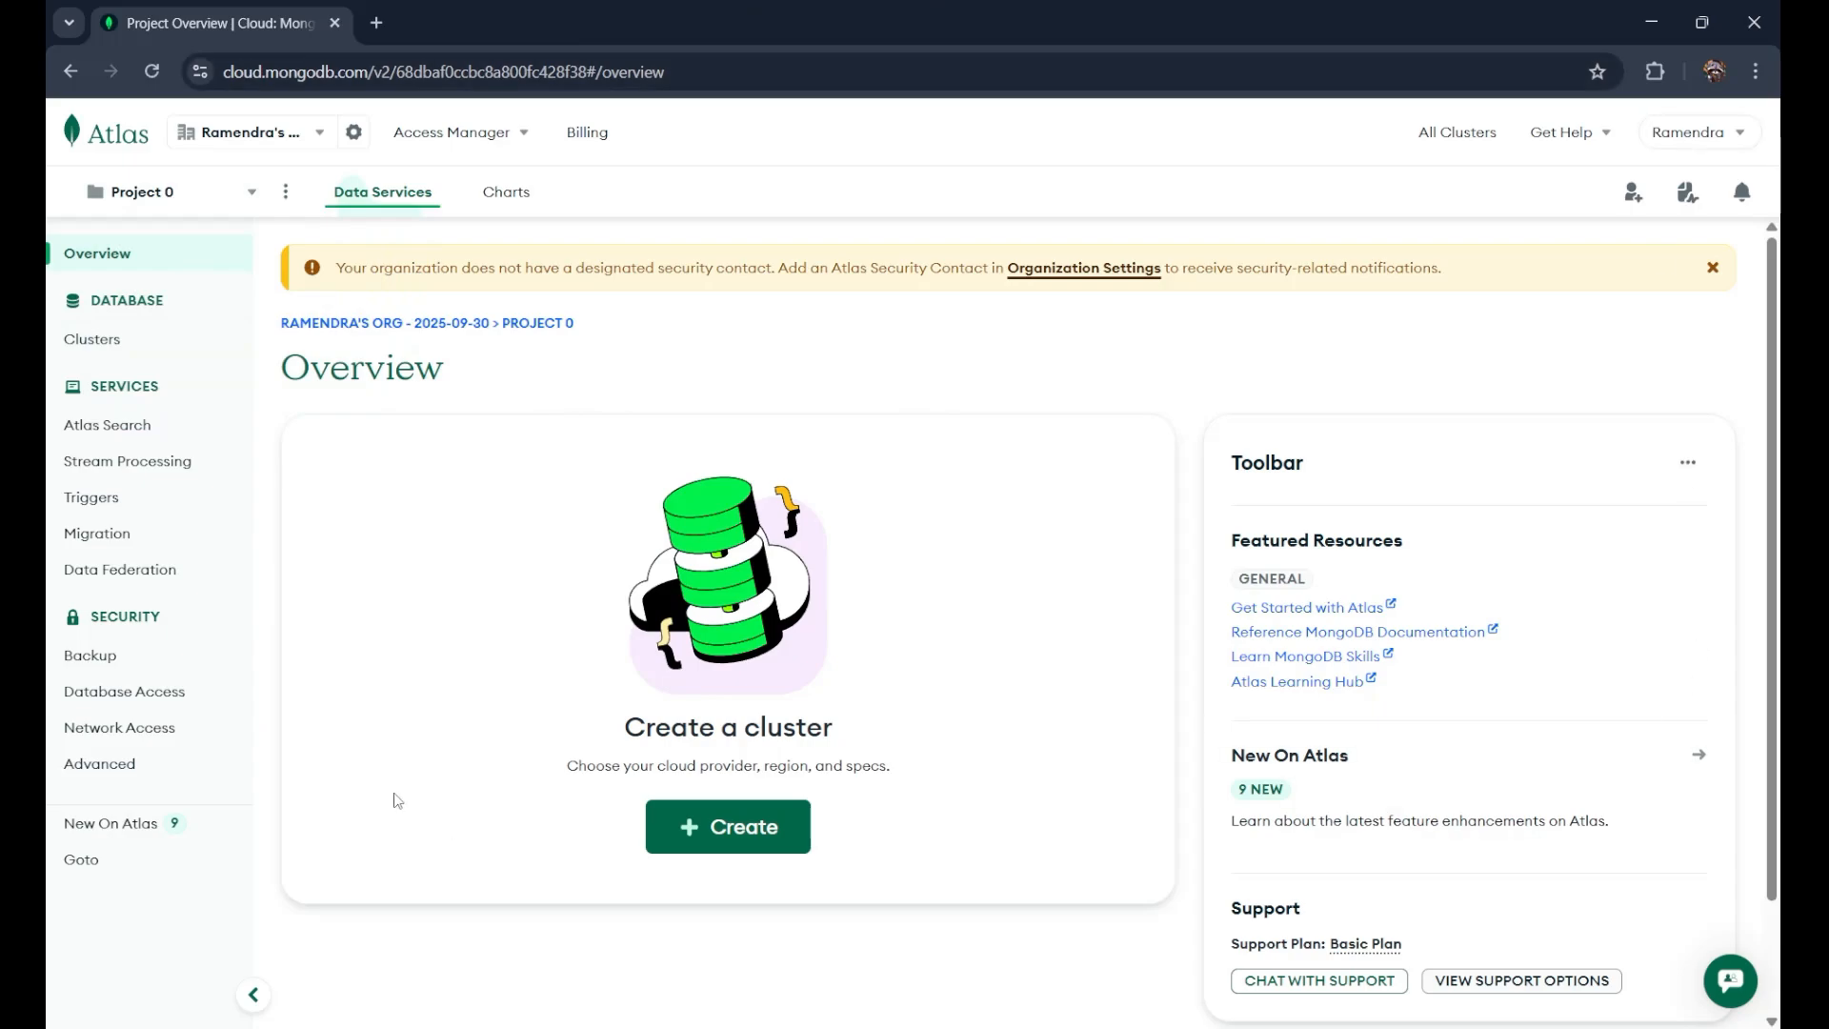
{"action": "left_click", "coordinate": [168, 213]}
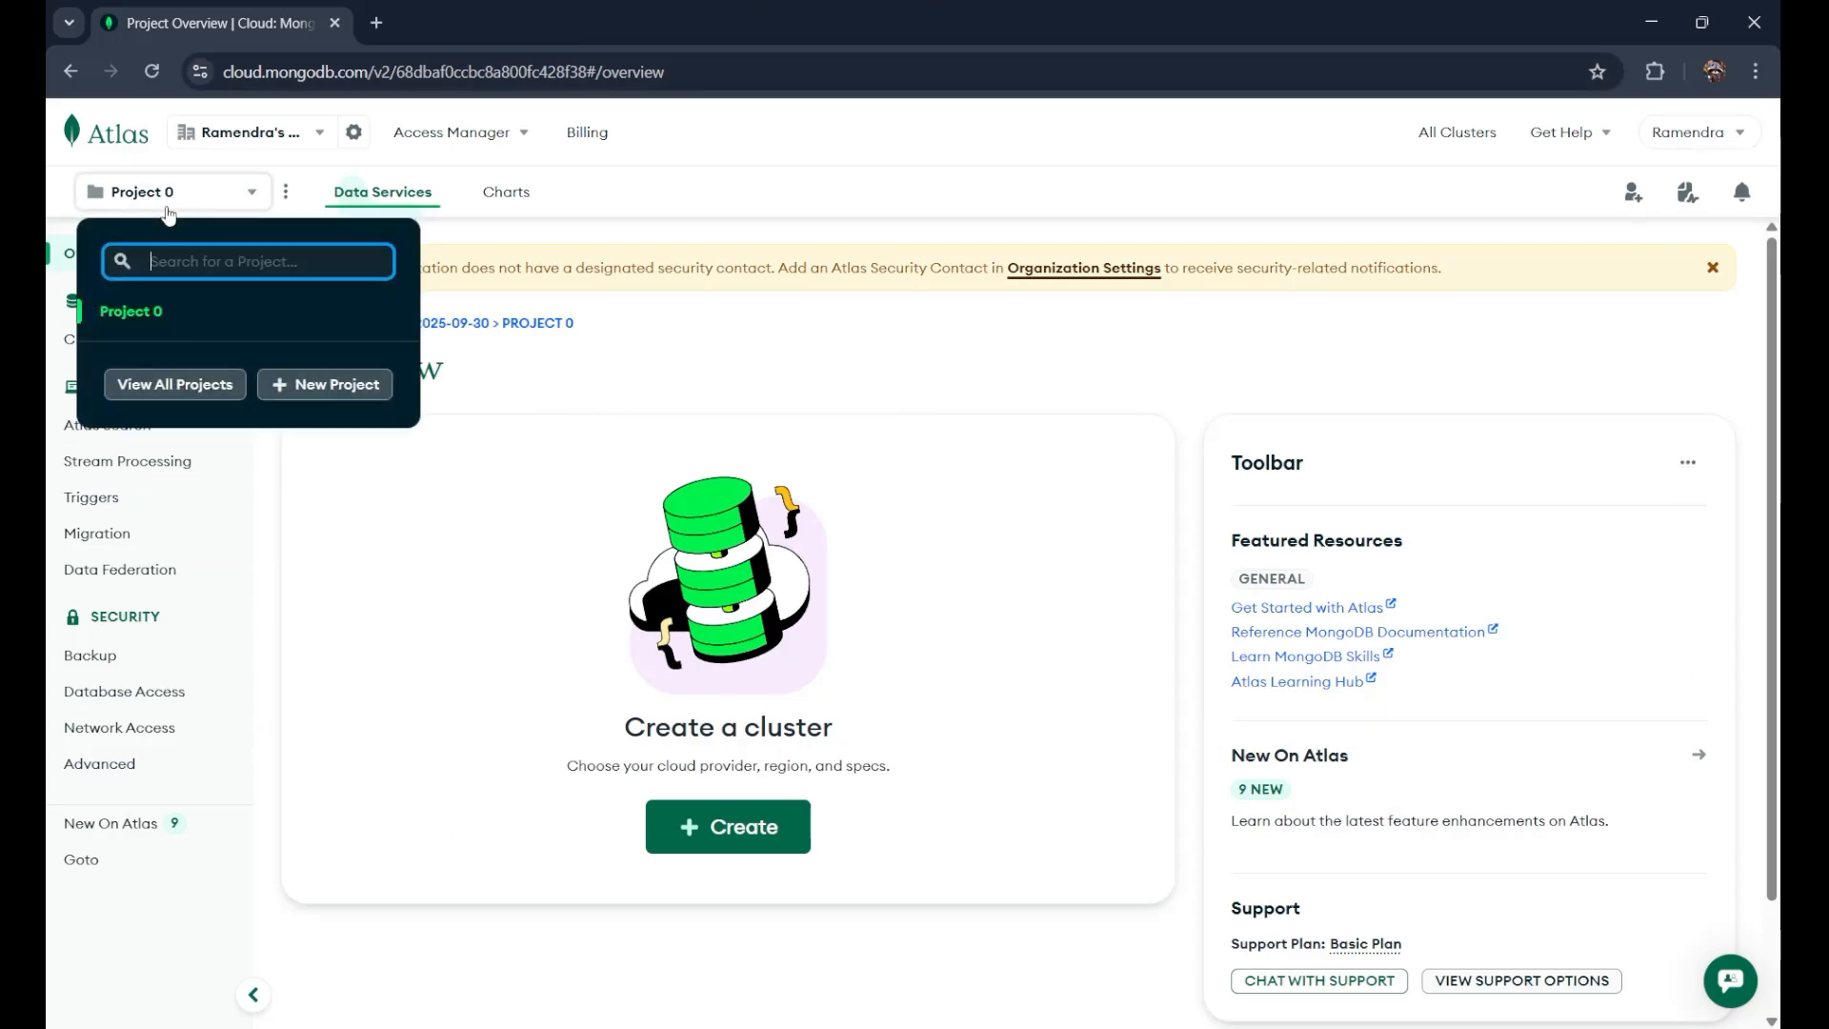
Step: Create a new project named 'Programming_Knowledge' without inviting members
{"action": "left_click", "coordinate": [290, 385]}
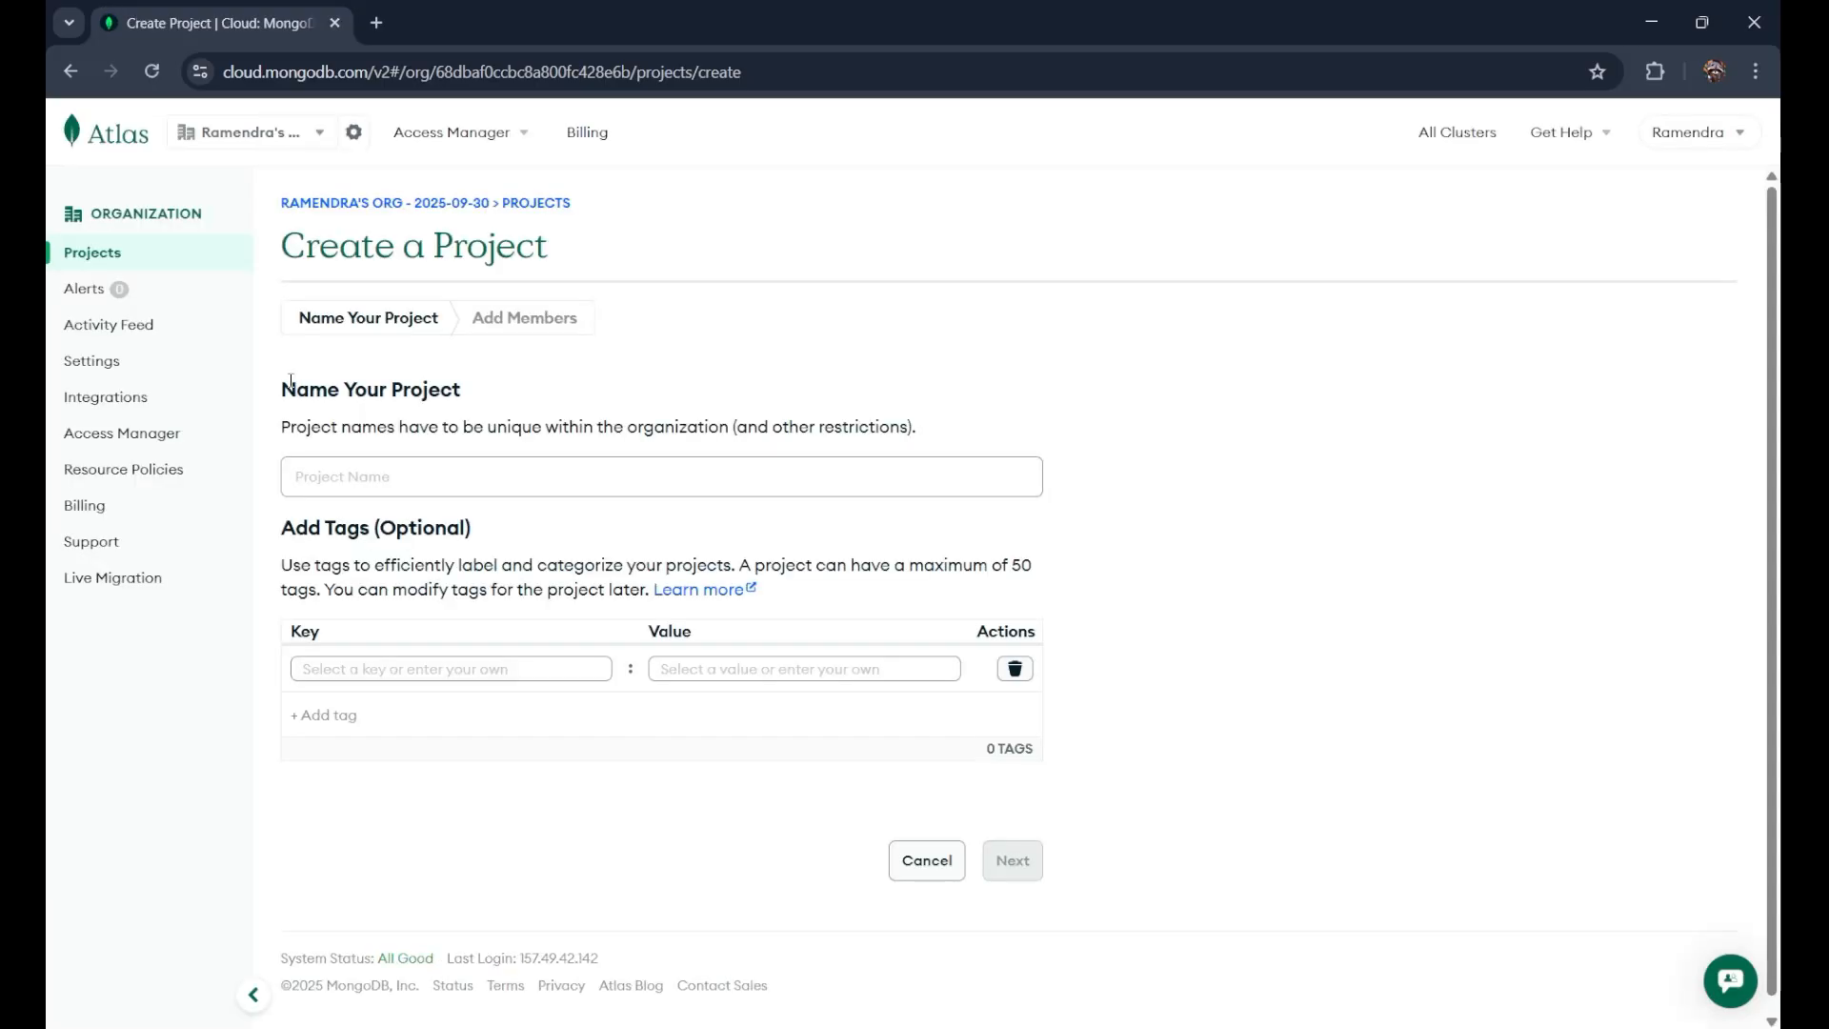
{"action": "left_click", "coordinate": [385, 476]}
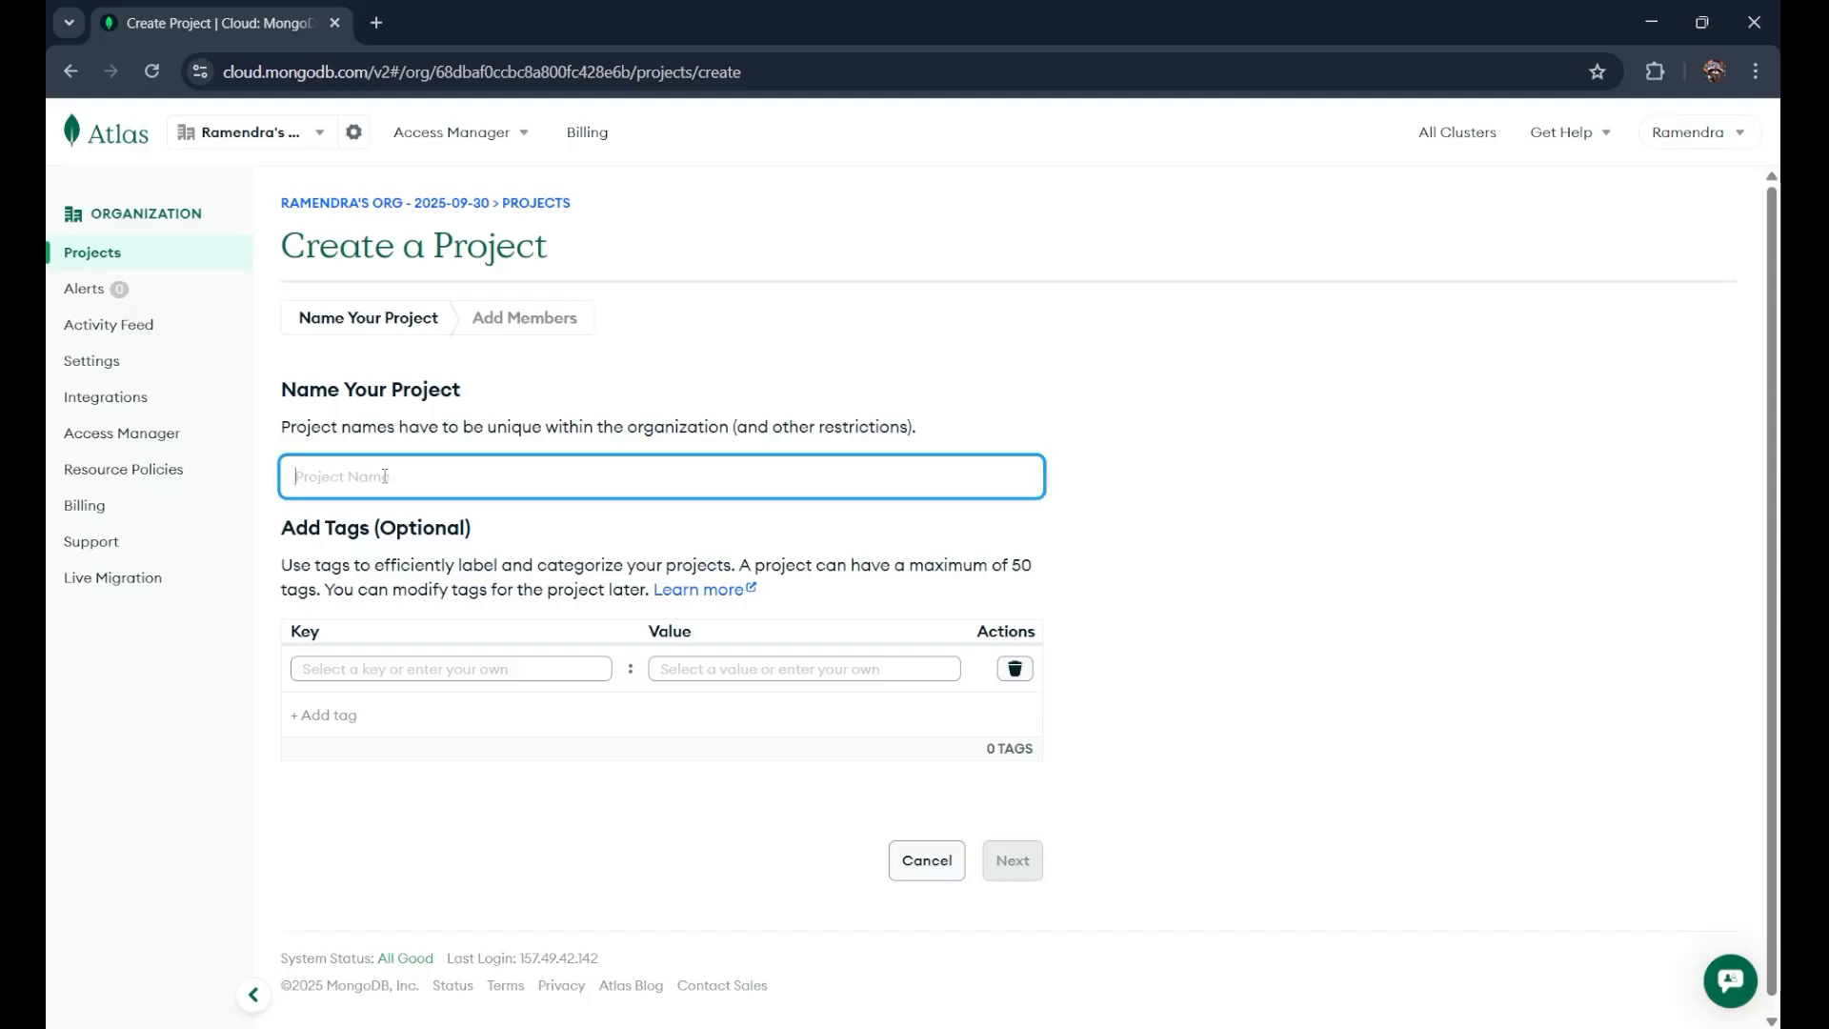
{"action": "type", "text": "Programm"}
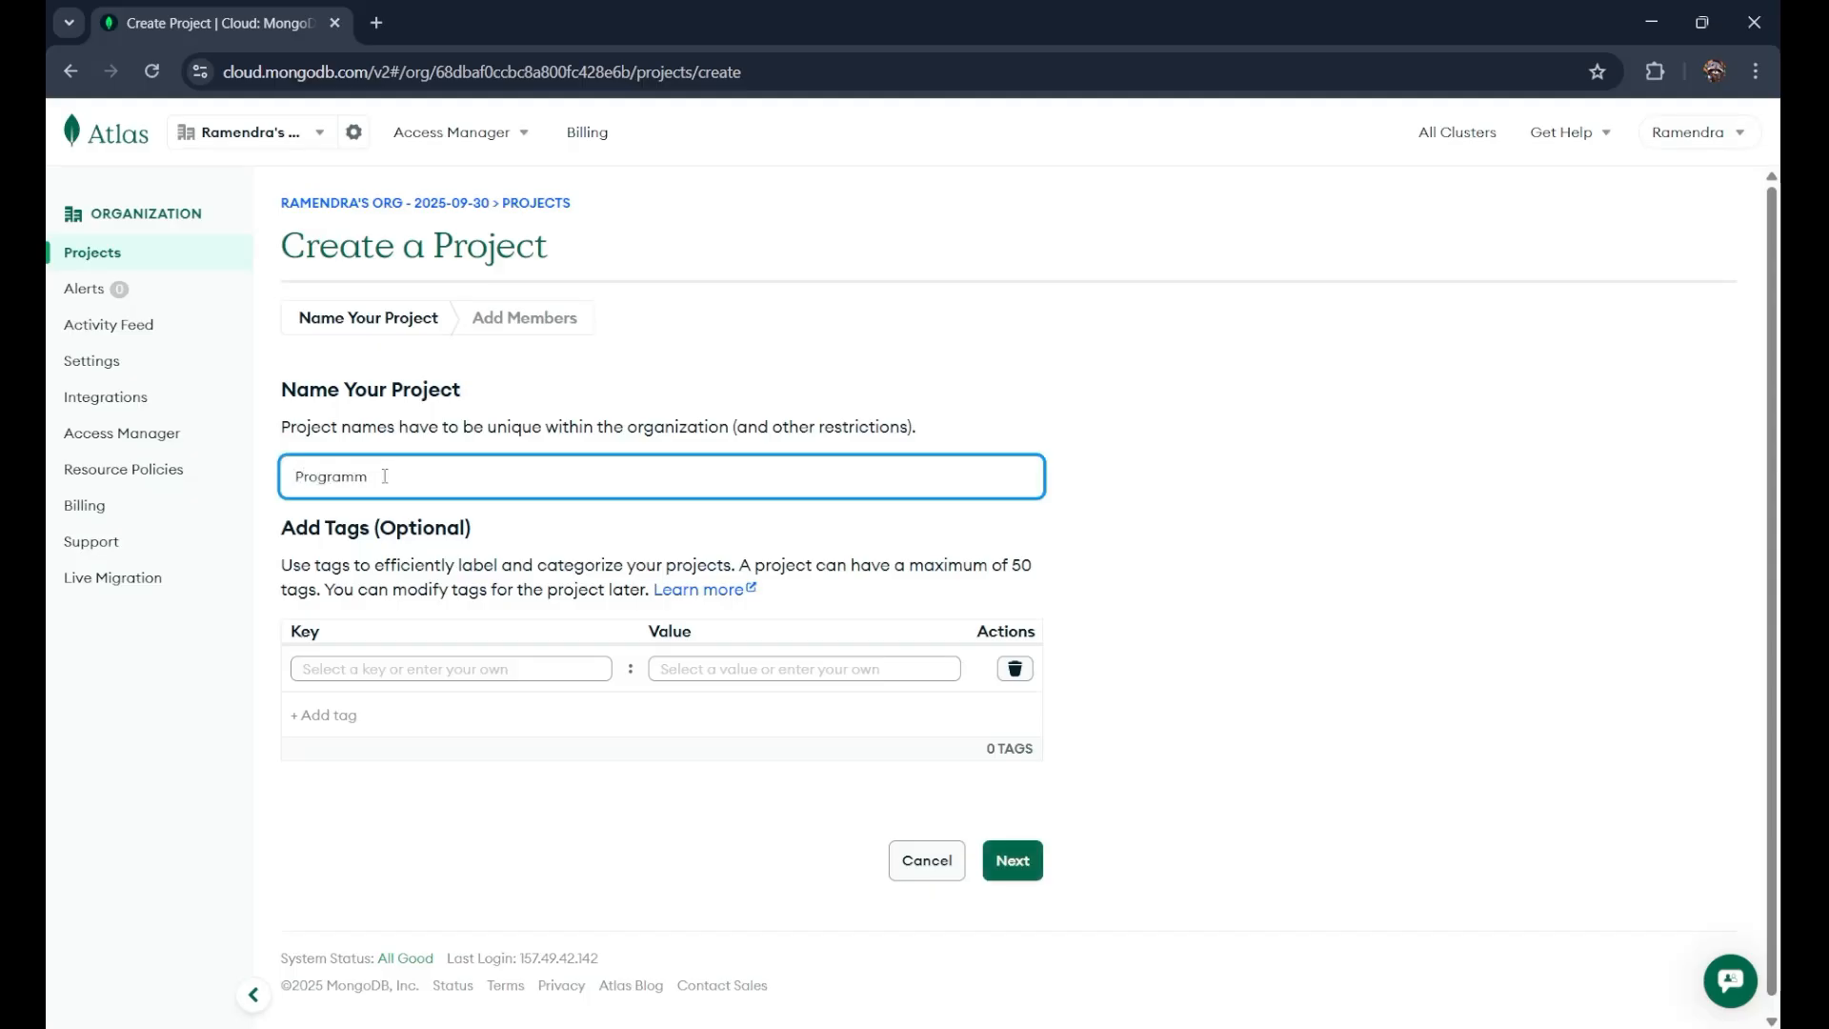
{"action": "type", "text": "ing_Knowledge"}
{"action": "left_click", "coordinate": [1027, 862]}
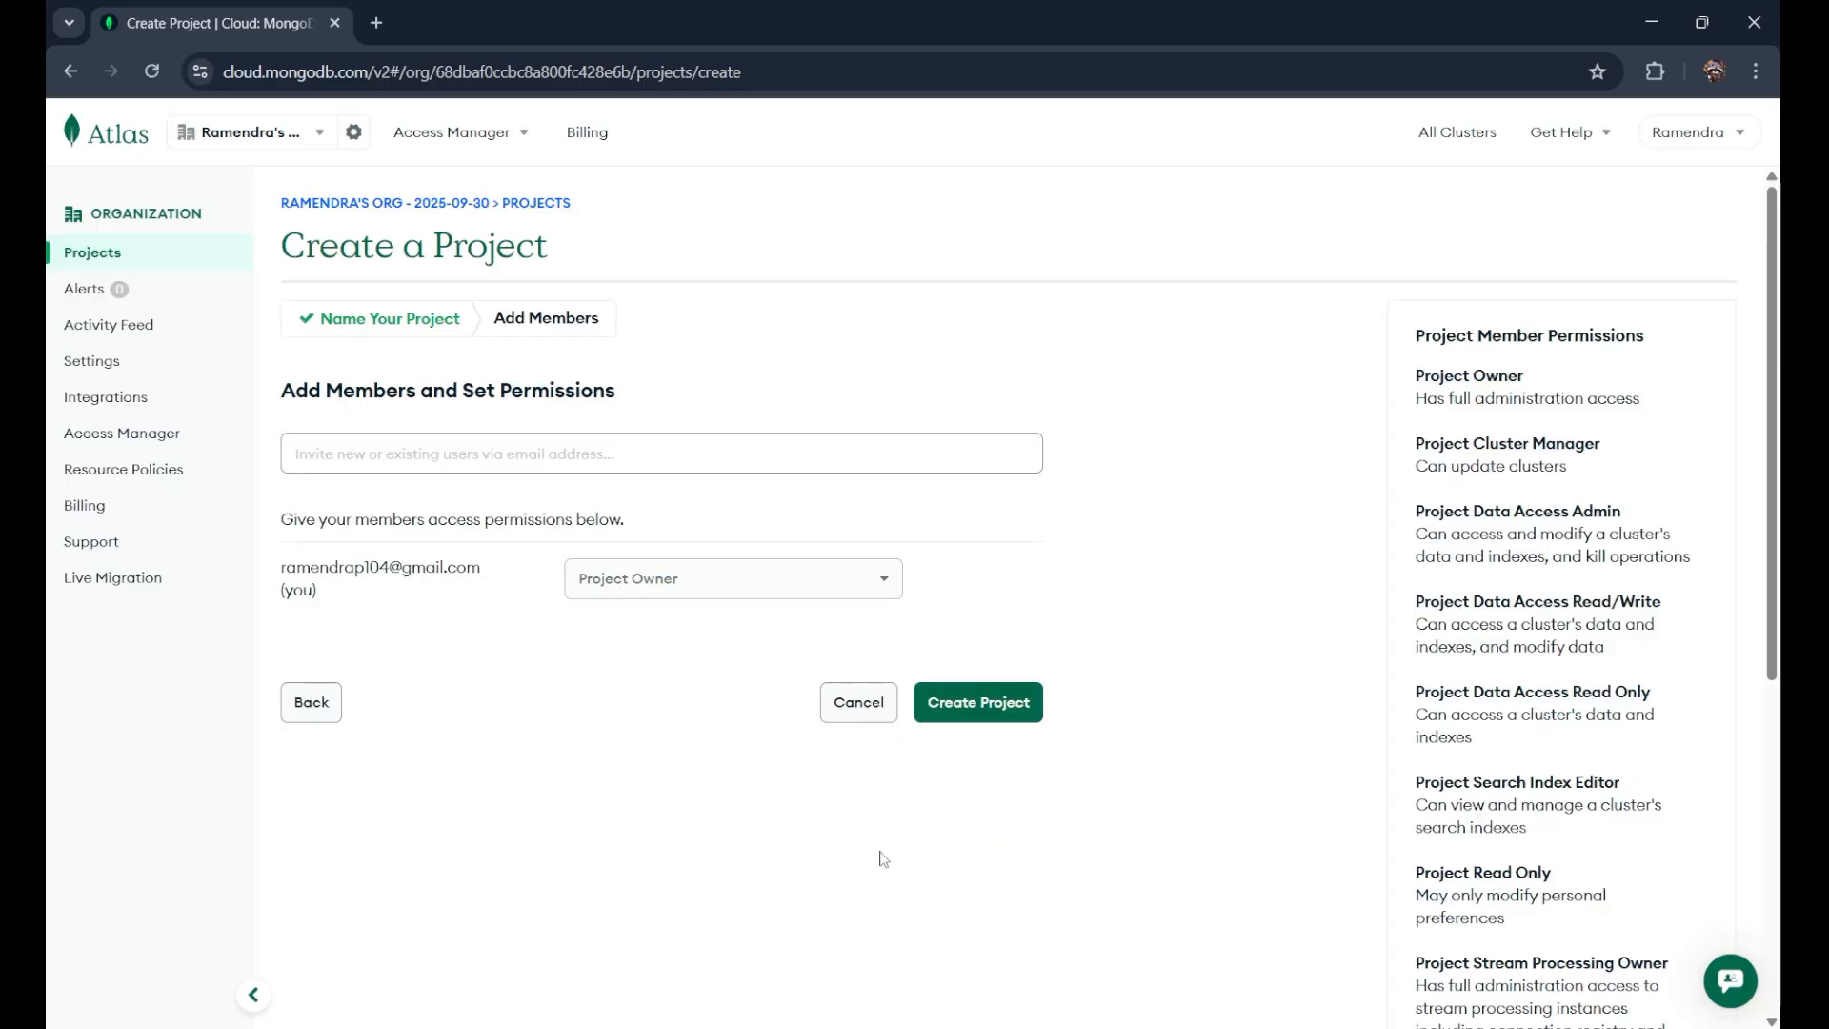
{"action": "left_click", "coordinate": [494, 467]}
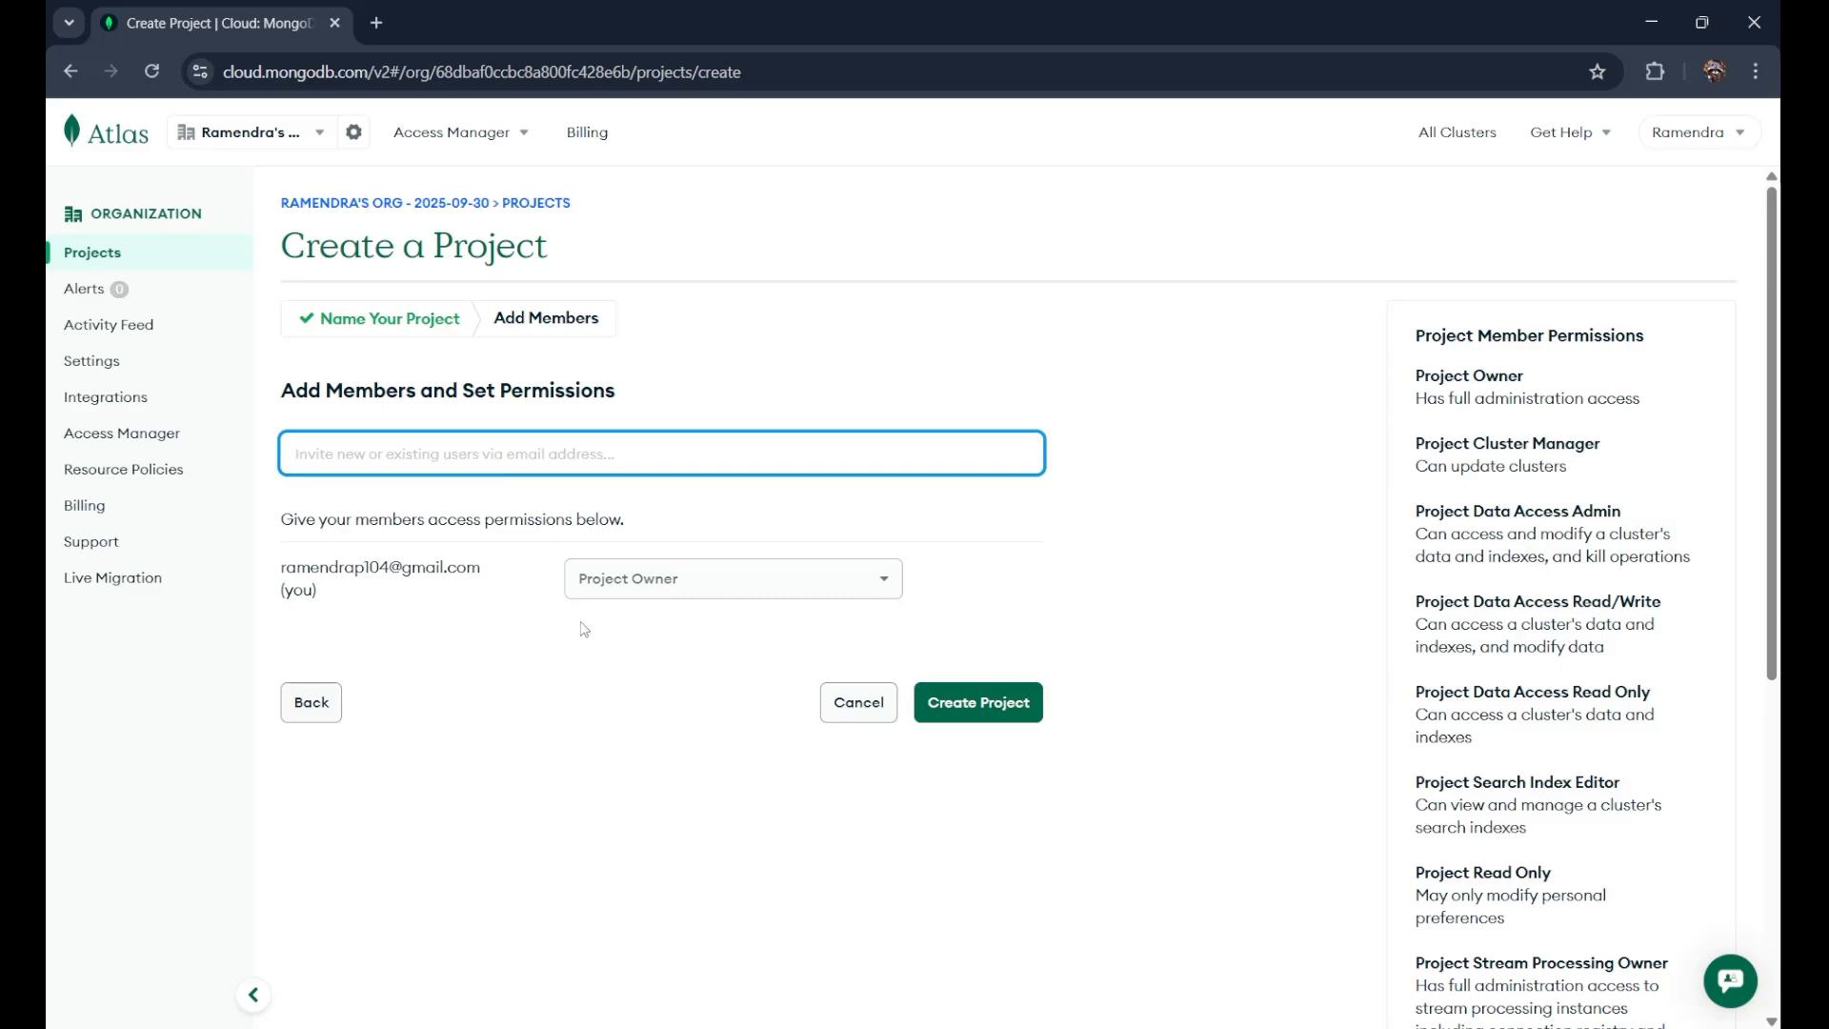
{"action": "left_click", "coordinate": [974, 716]}
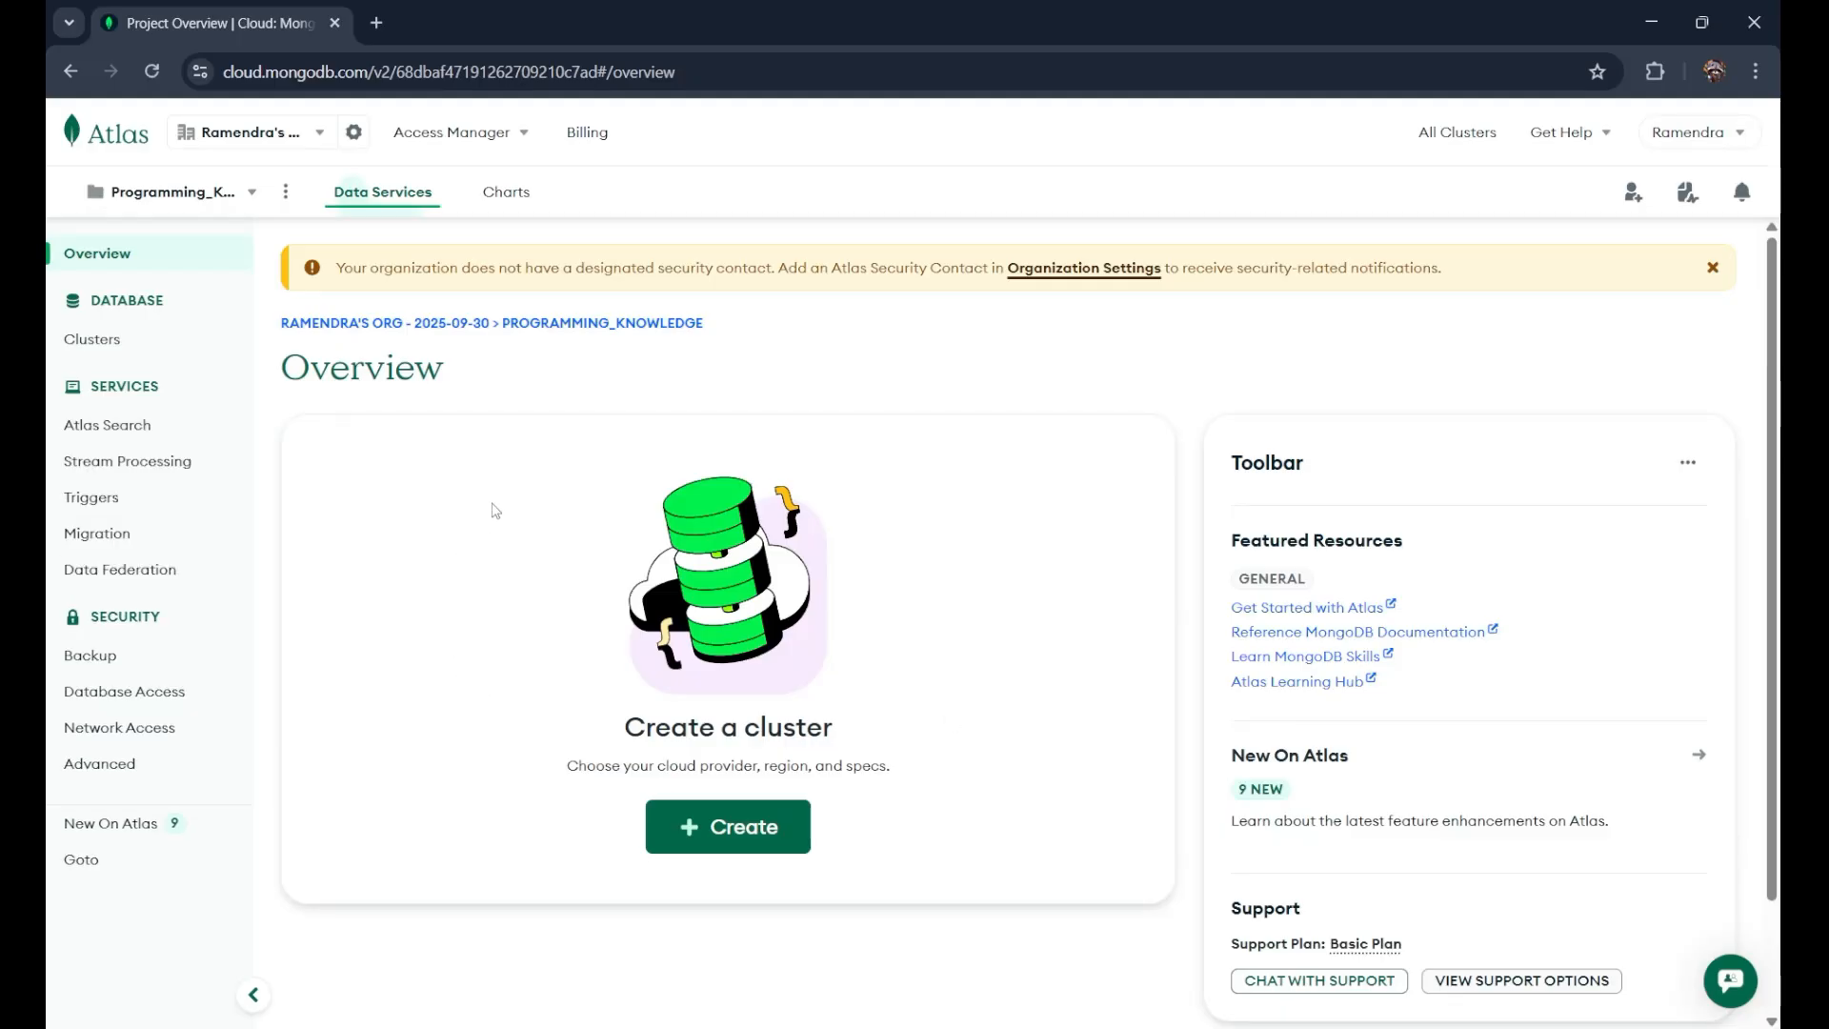
Step: Go to Network Access and begin adding an IP access list entry
{"action": "left_click", "coordinate": [199, 199]}
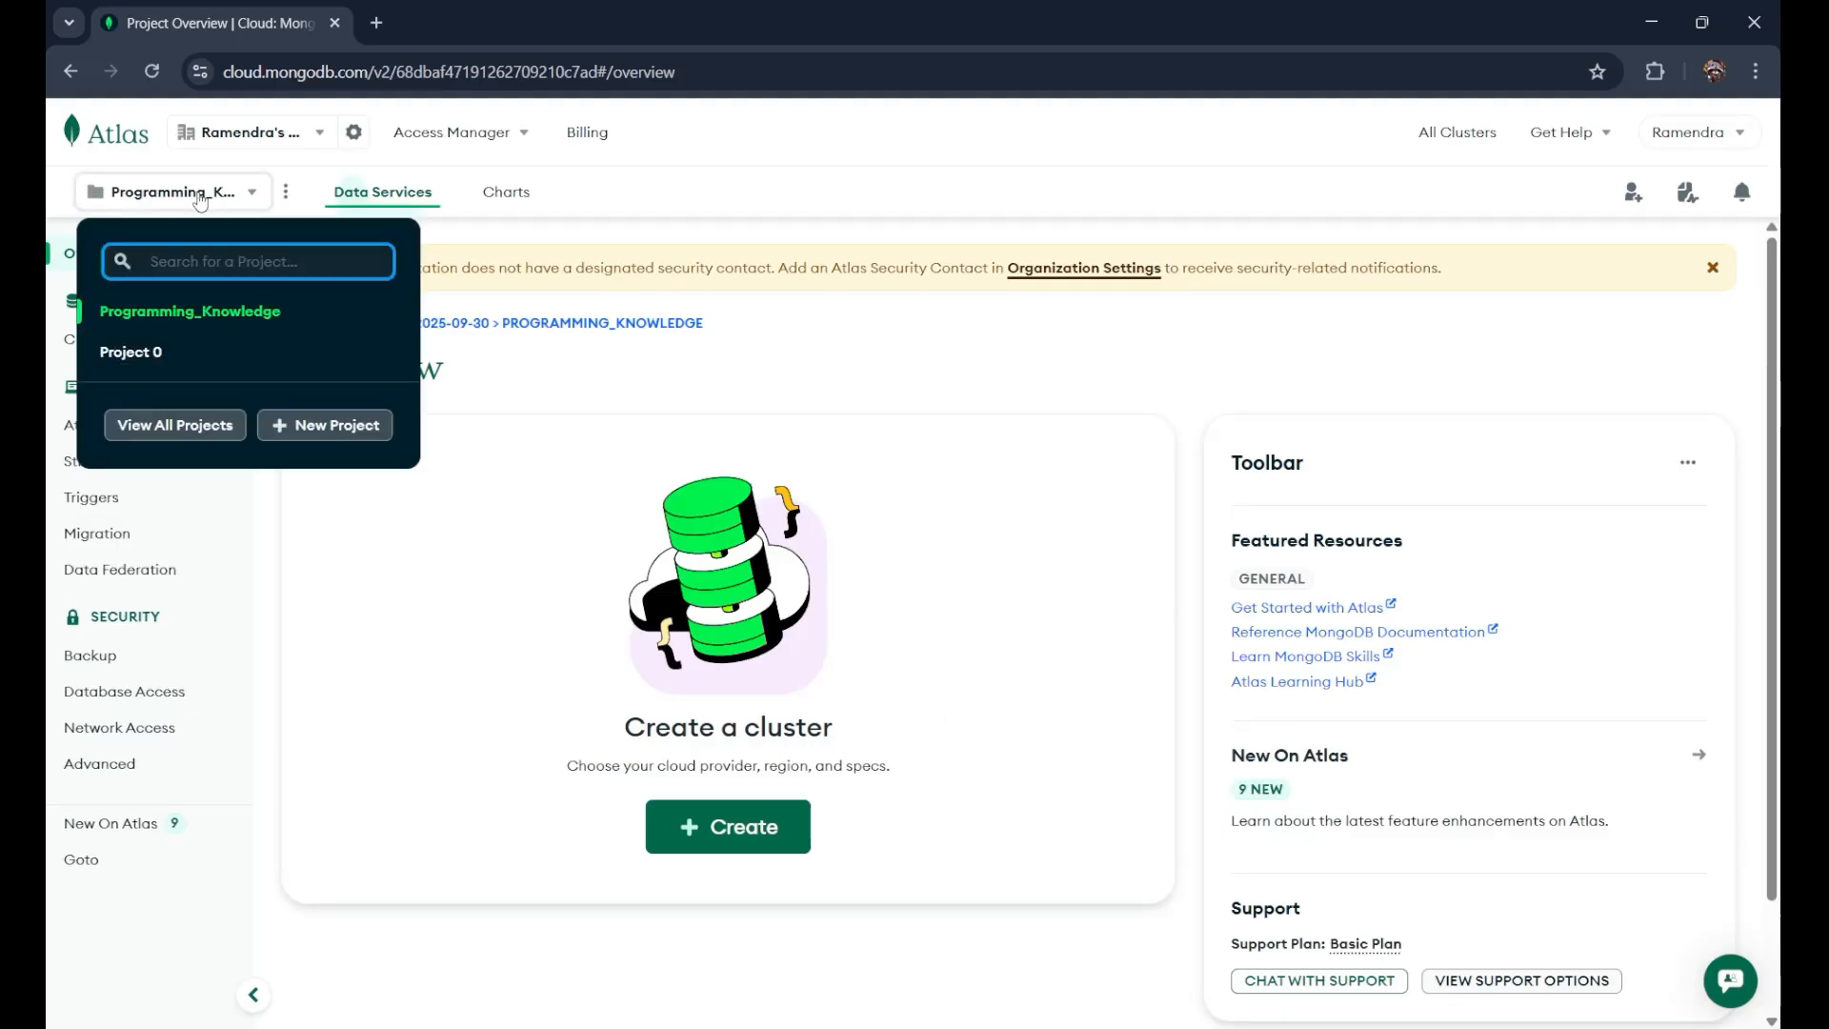
{"action": "left_click", "coordinate": [525, 478]}
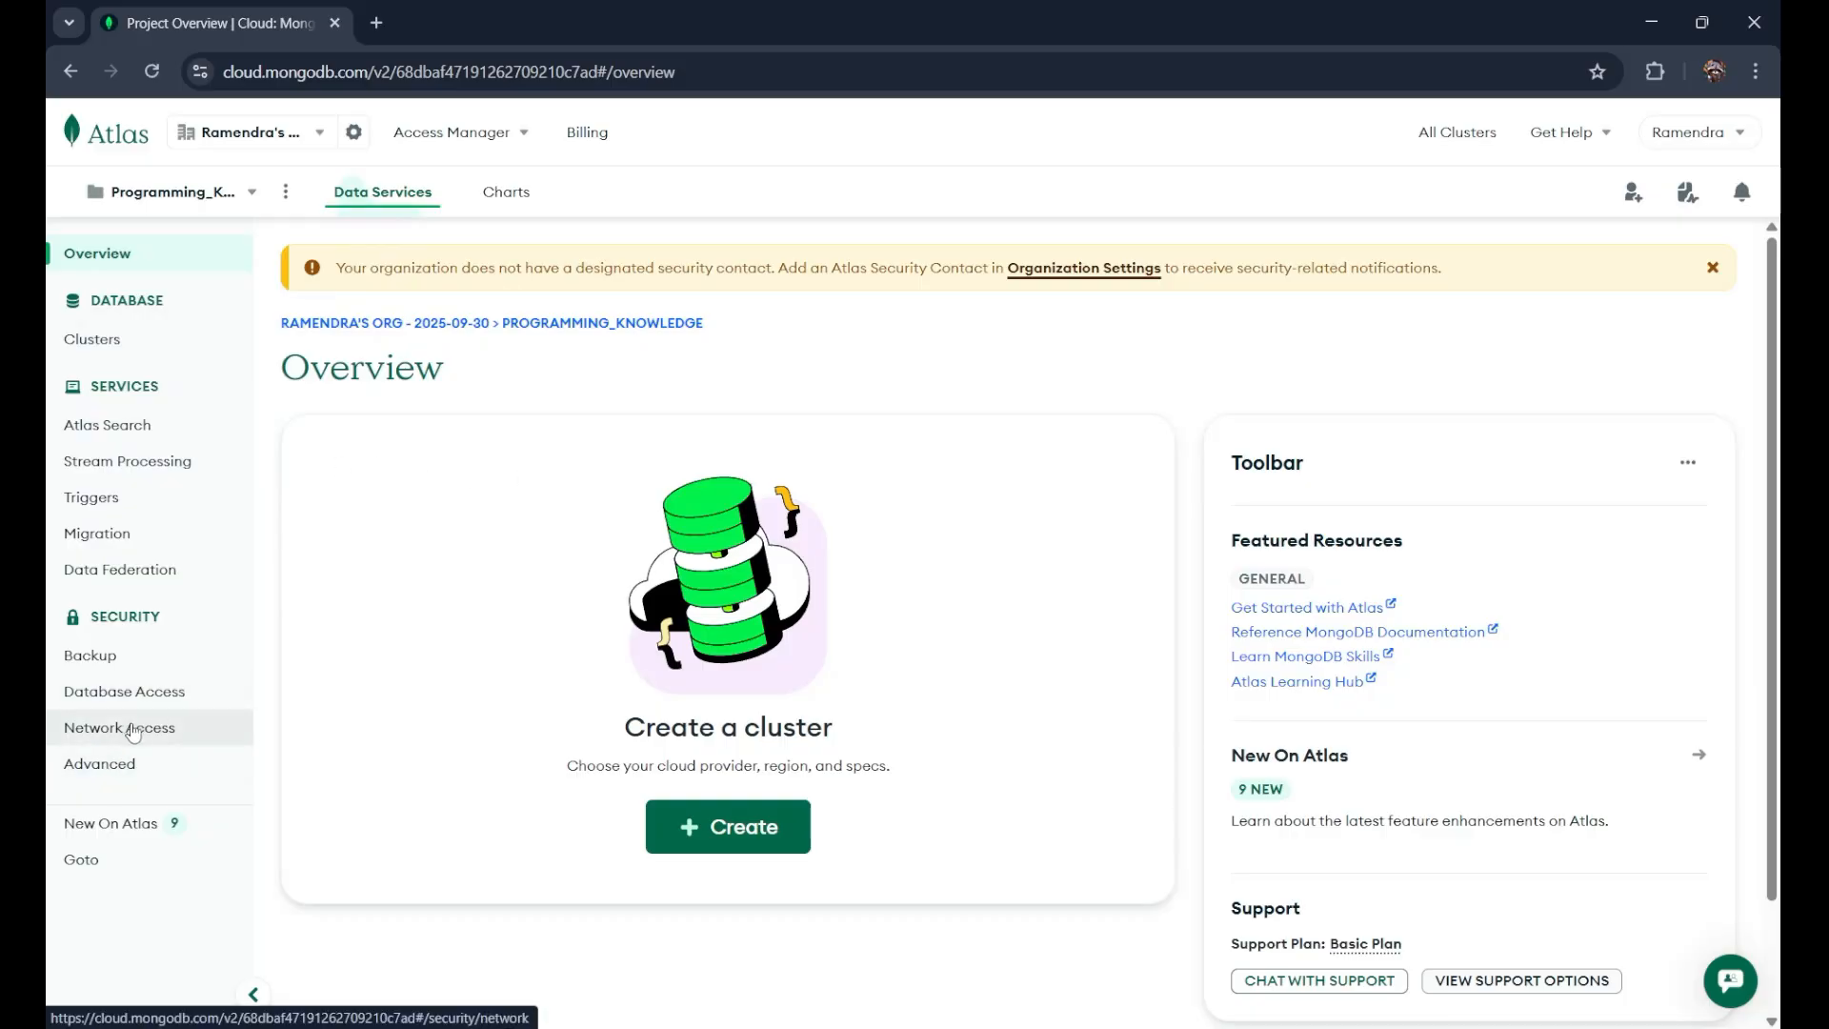
{"action": "left_click", "coordinate": [133, 731]}
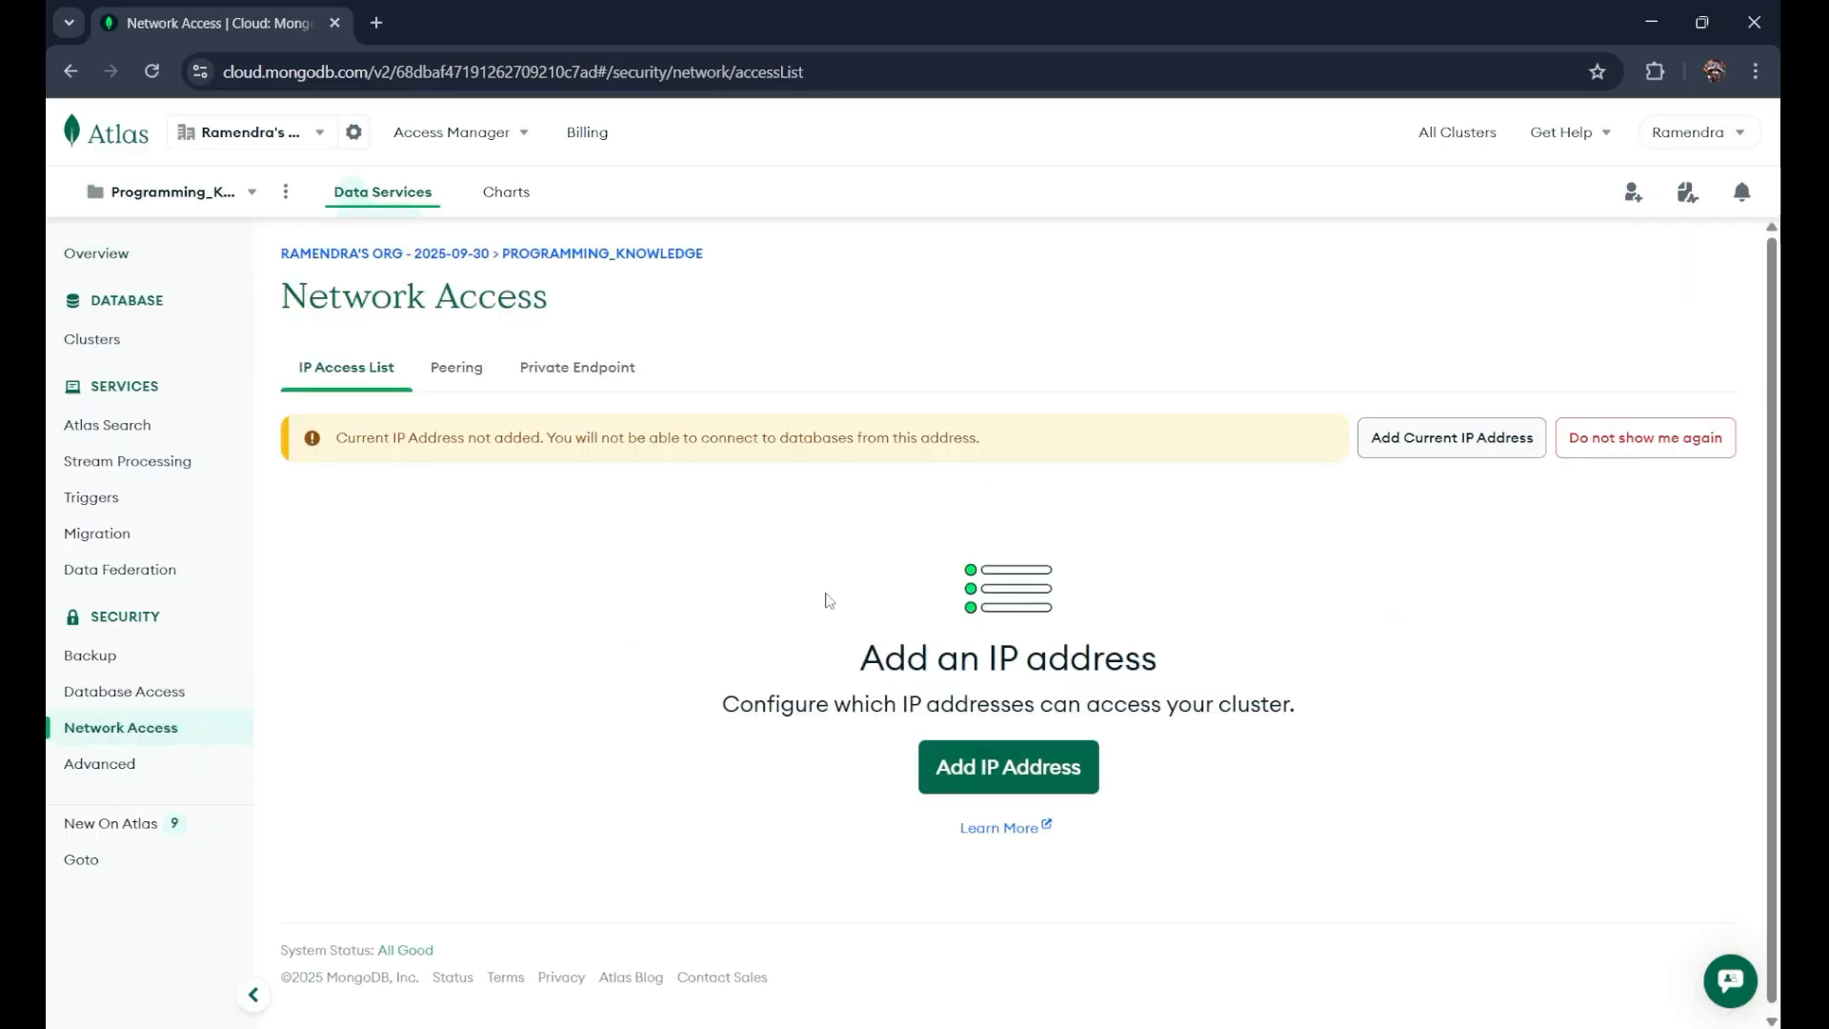
{"action": "left_click", "coordinate": [1004, 768]}
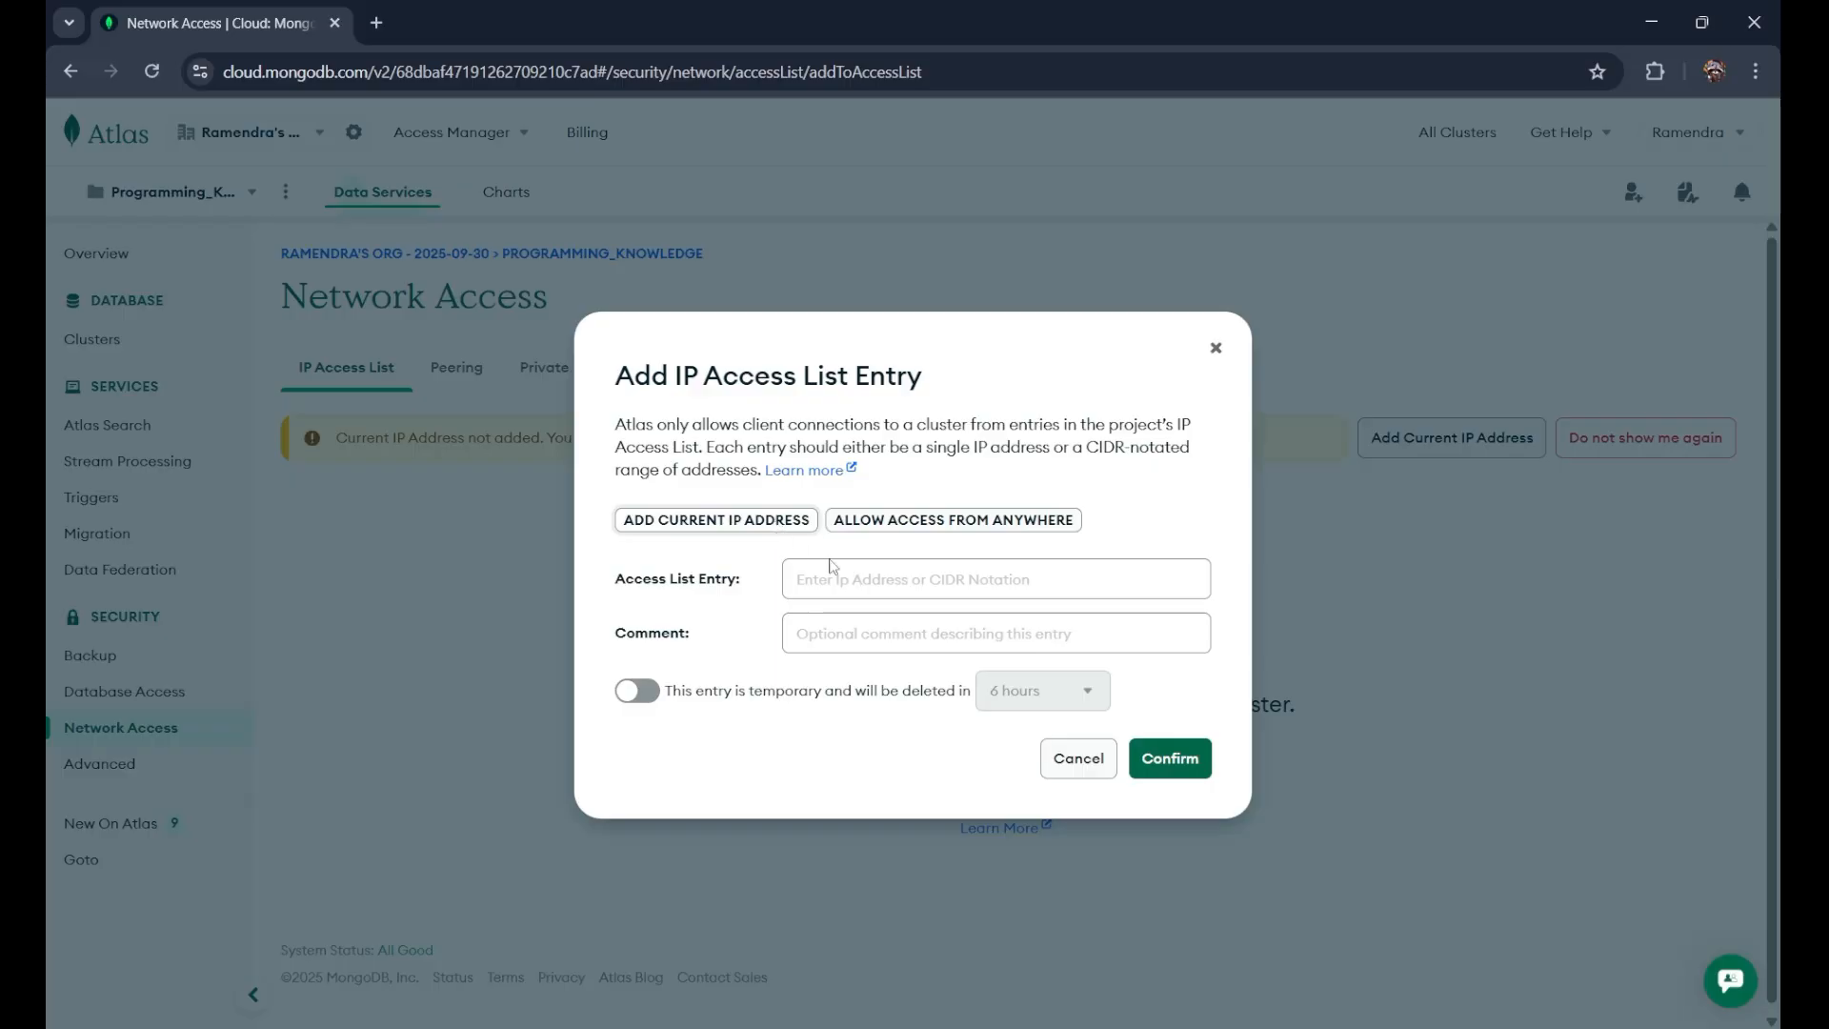
Step: Allow access from anywhere by adding 0.0.0.0/0 to the IP access list, then go to Clusters
{"action": "left_click", "coordinate": [940, 525]}
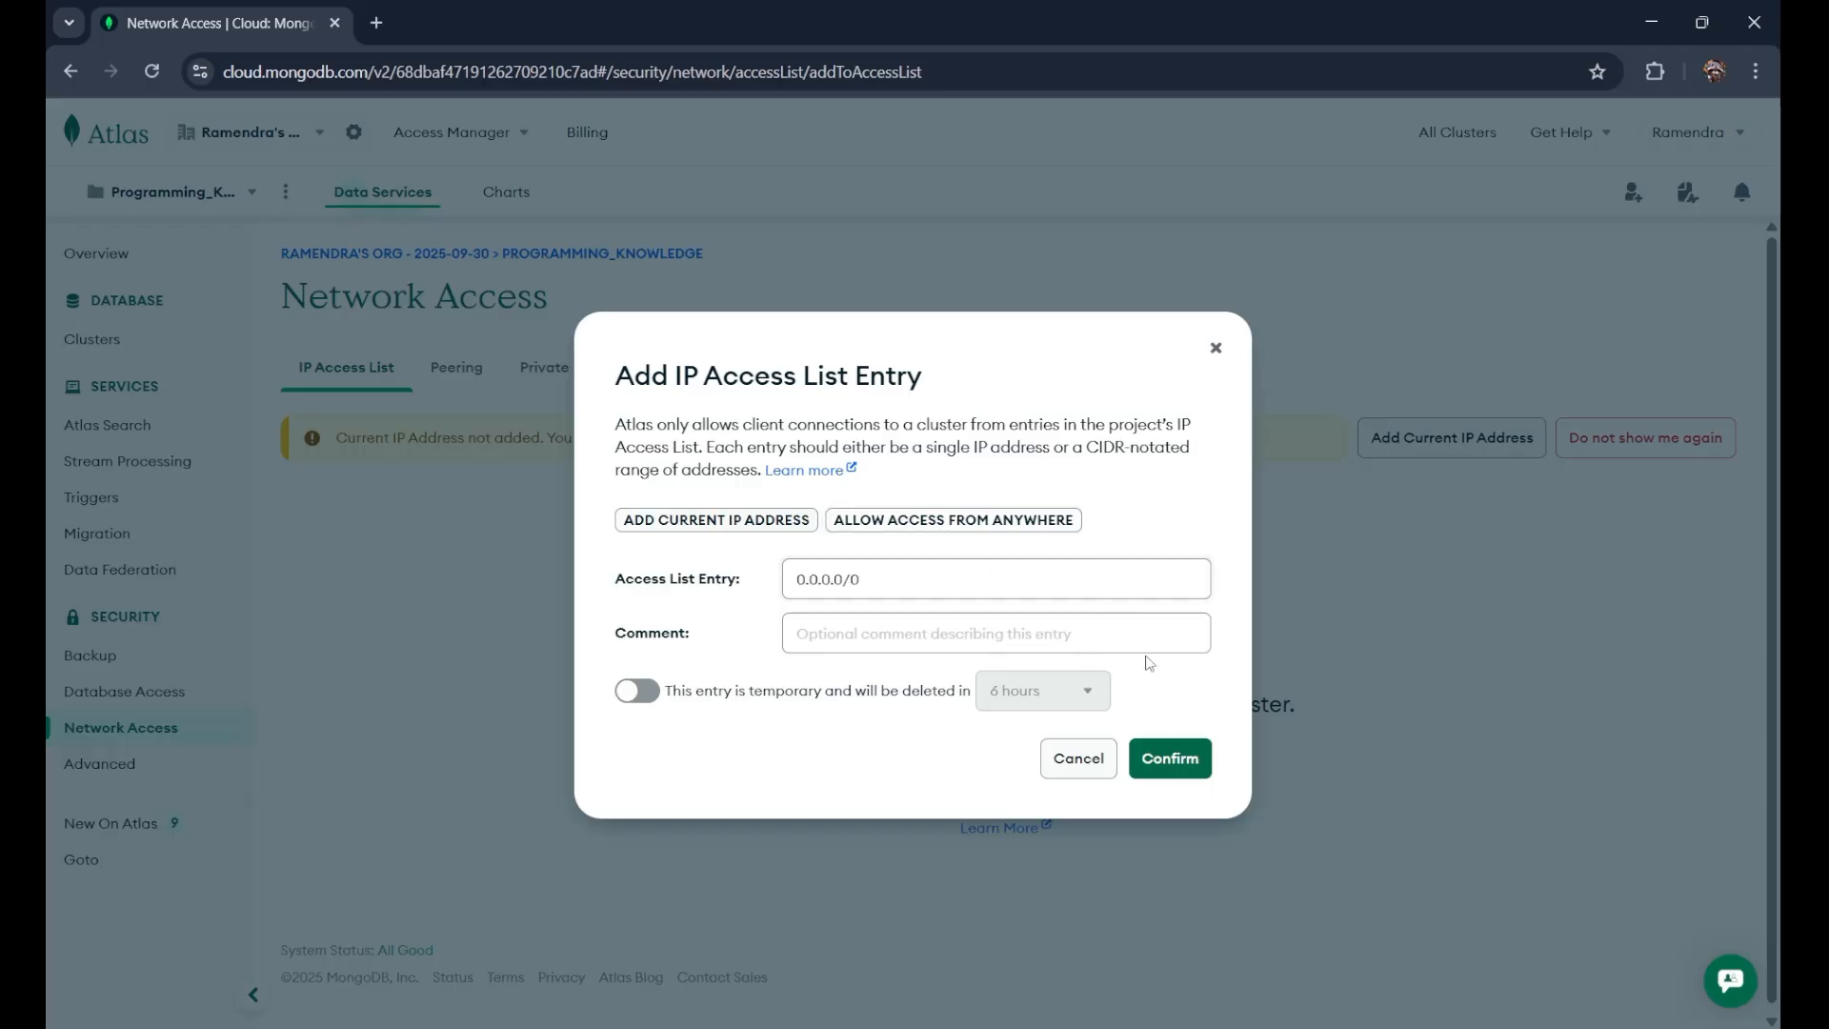
{"action": "left_click", "coordinate": [1170, 760]}
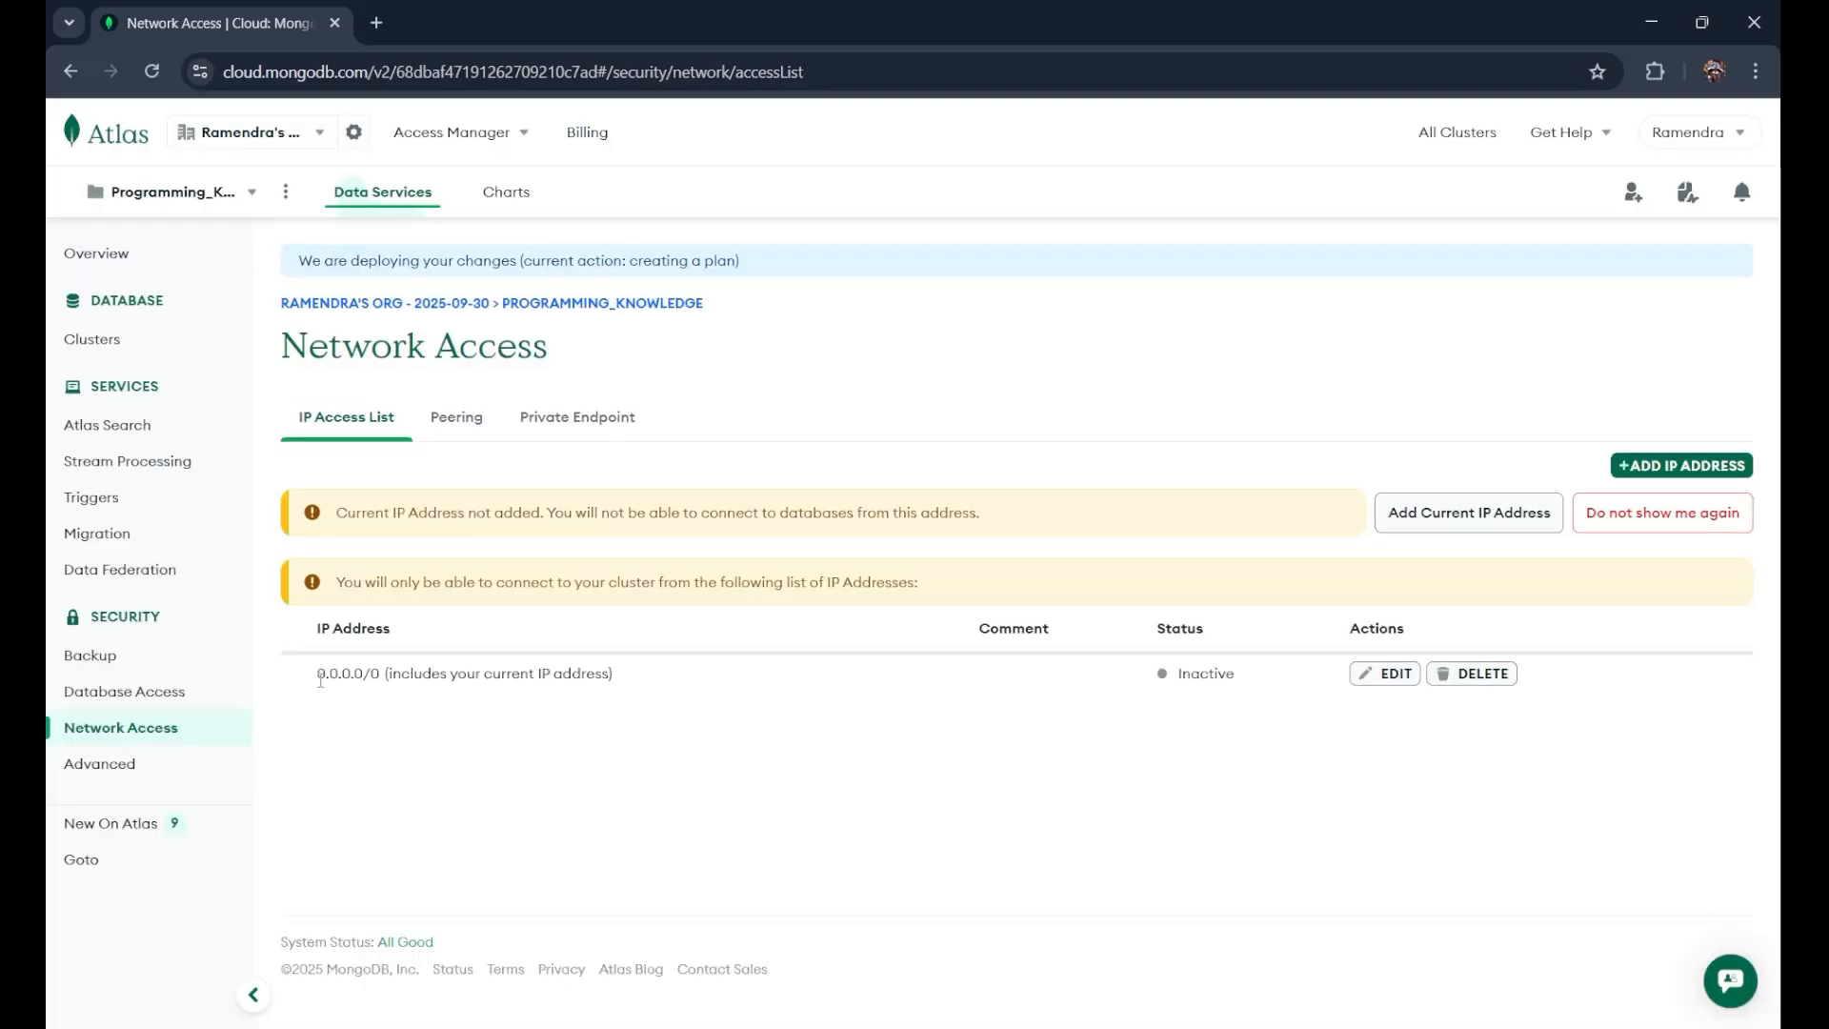
{"action": "left_click_drag", "start_coordinate": [318, 678], "coordinate": [362, 678]}
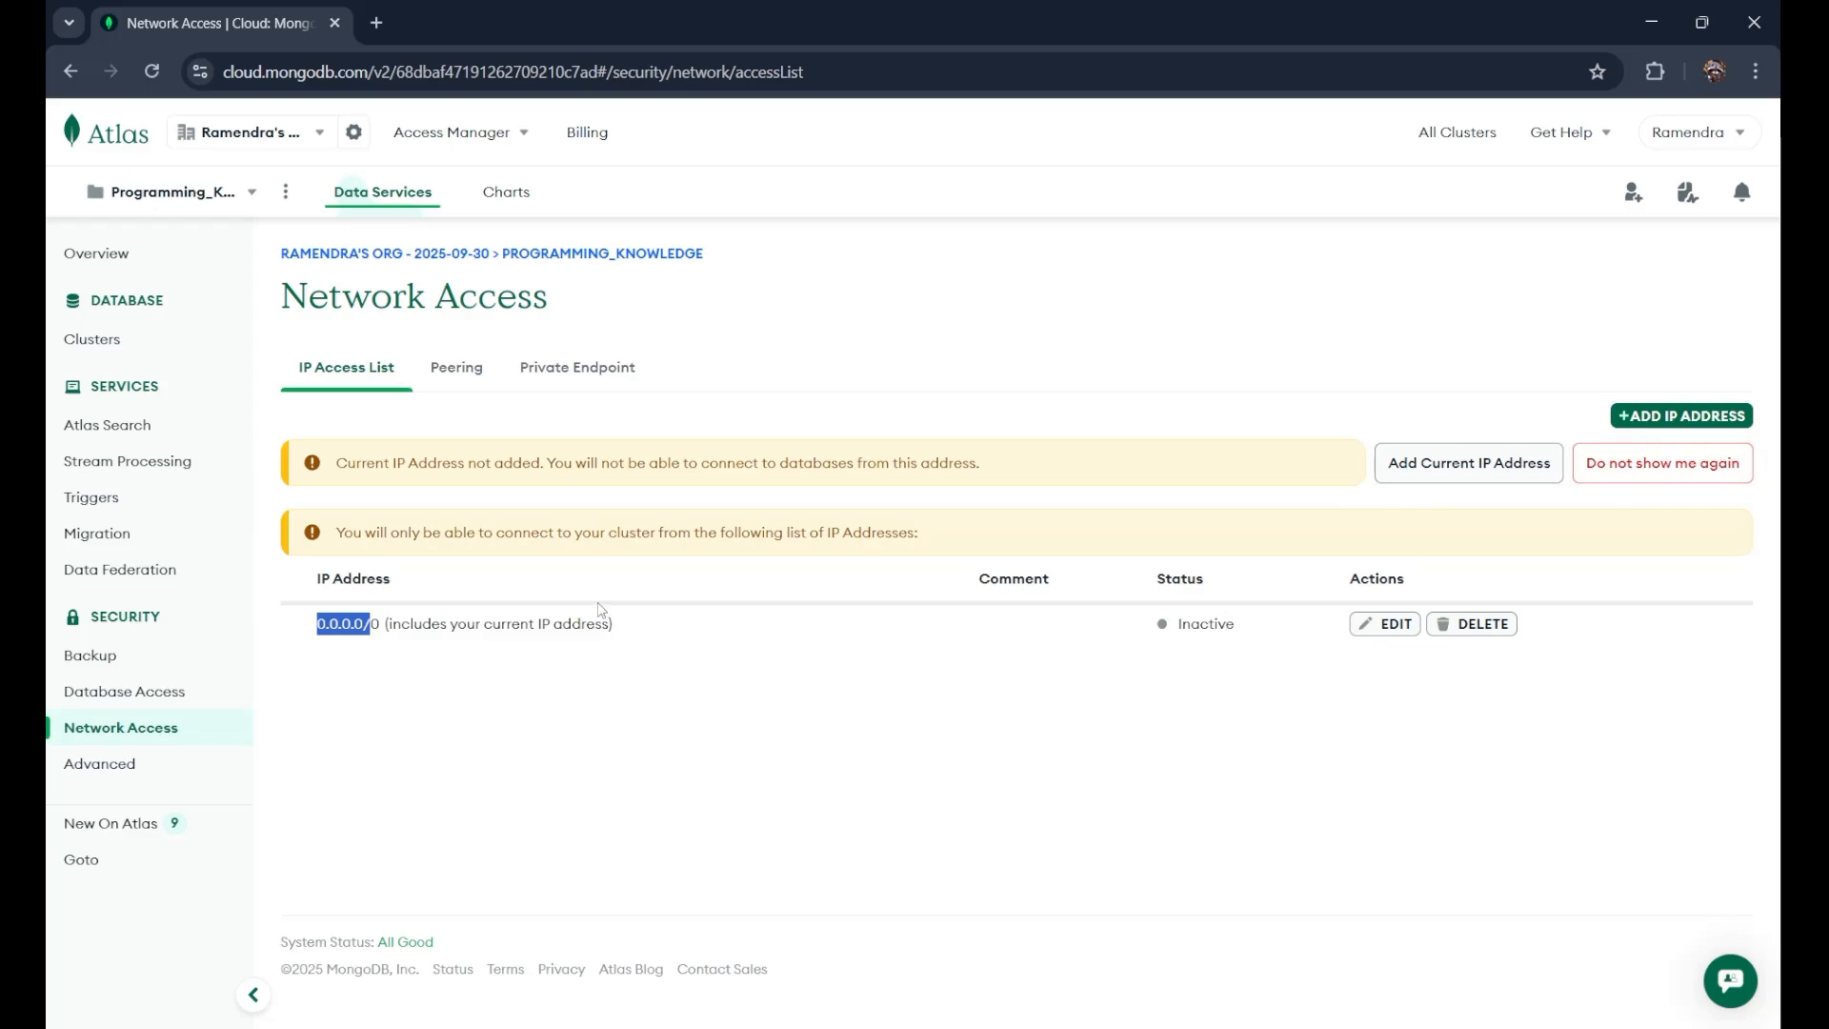
{"action": "left_click", "coordinate": [83, 352]}
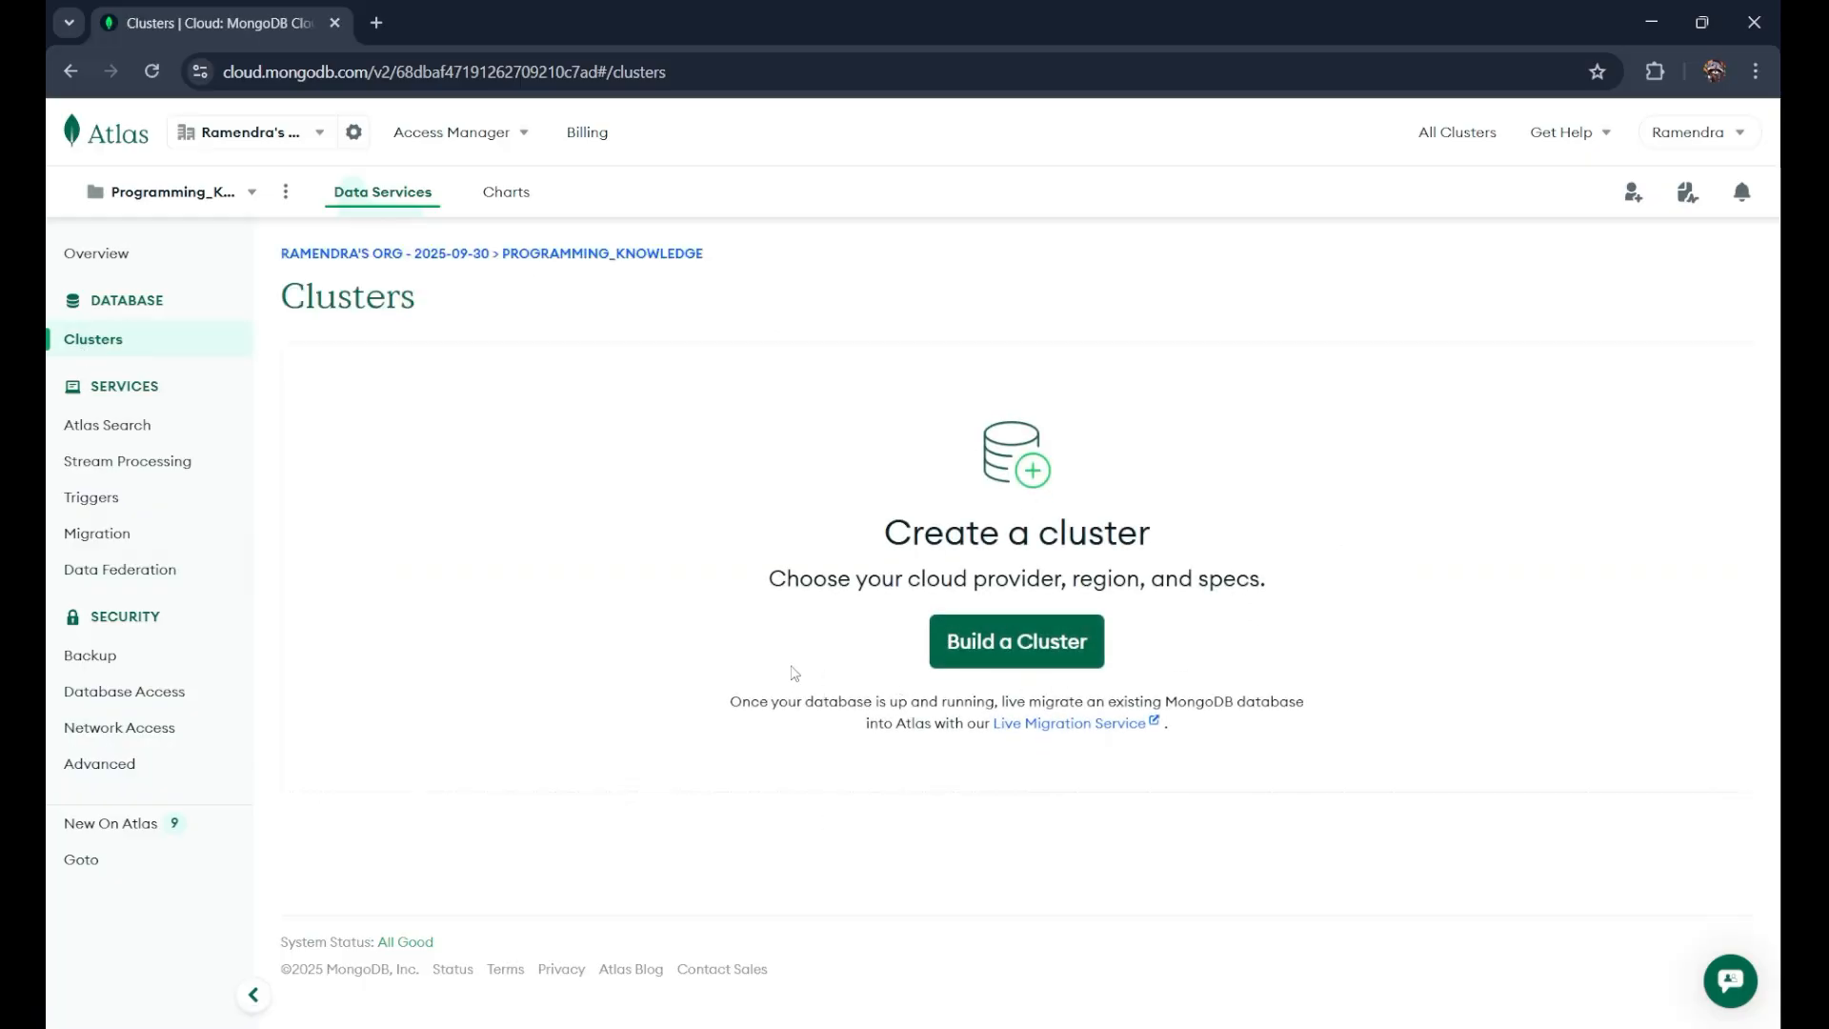
Step: Start a Free-tier AWS cluster build with its region set to Mumbai (ap-south-1)
{"action": "left_click", "coordinate": [1029, 659]}
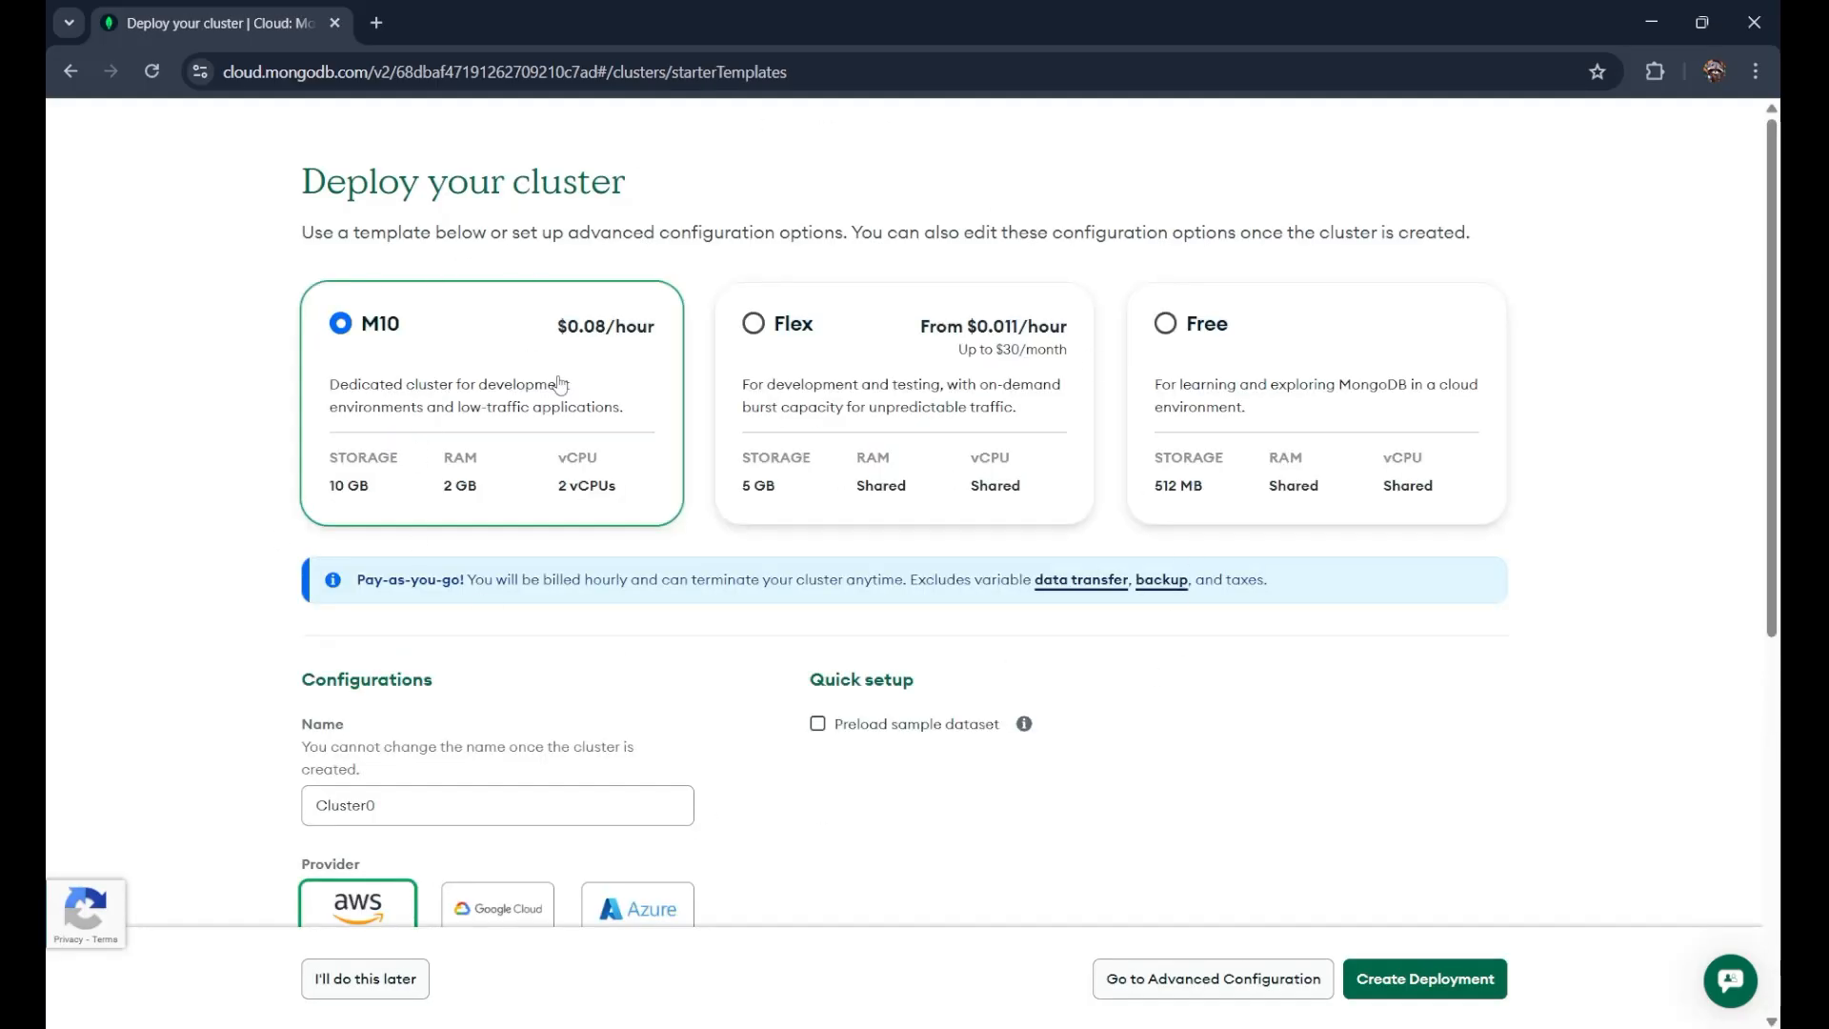
{"action": "left_click", "coordinate": [1187, 355]}
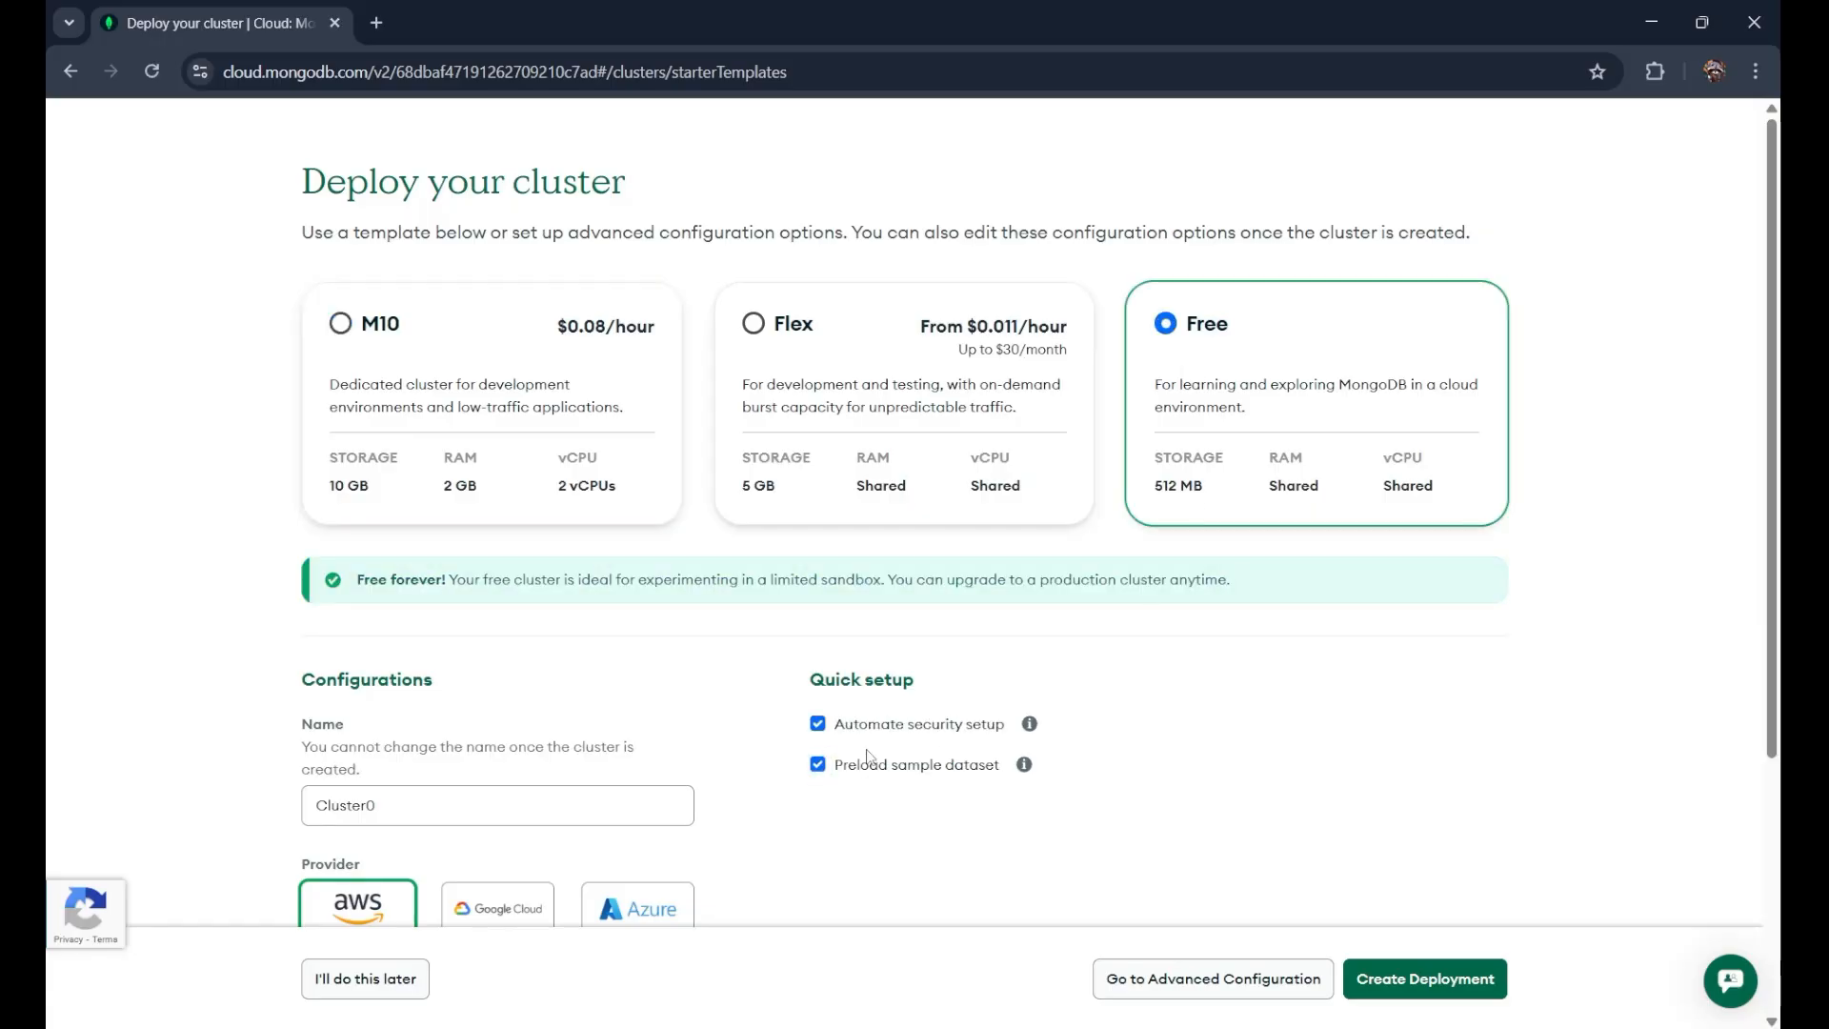
{"action": "scroll", "coordinate": [867, 753], "scroll_direction": "down", "scroll_amount": 3}
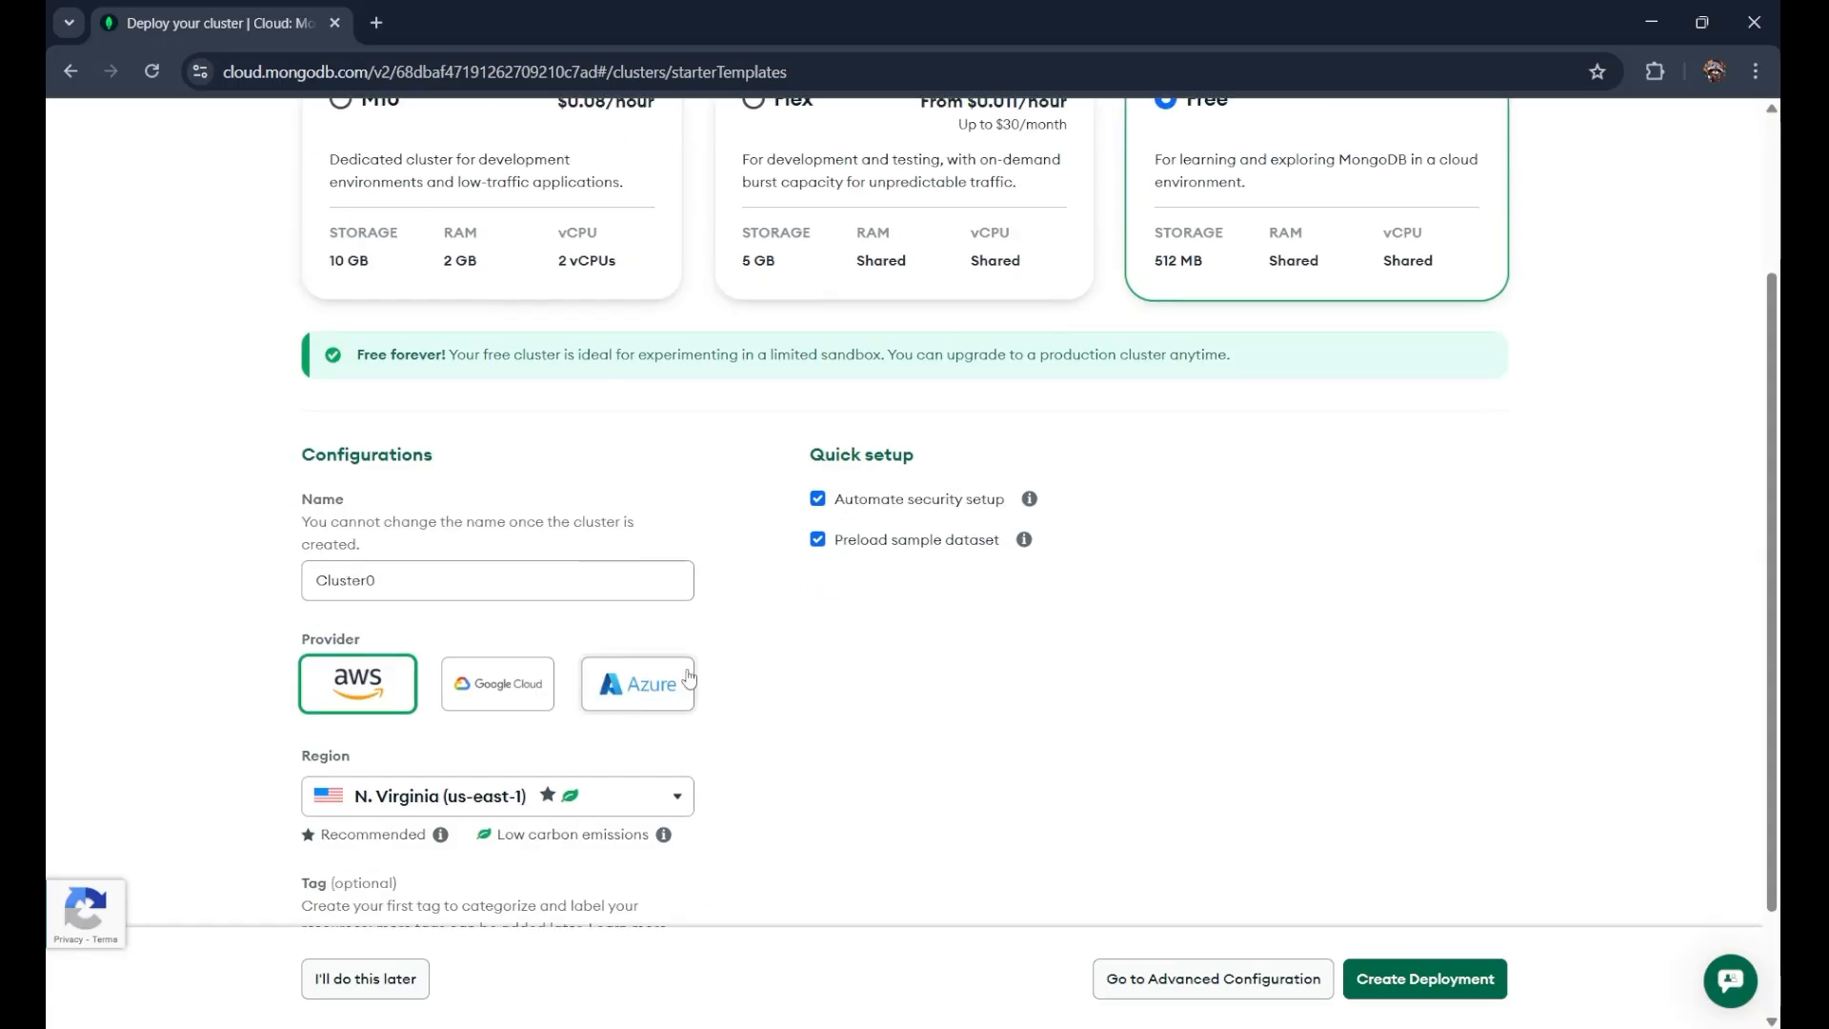
{"action": "scroll", "coordinate": [714, 682], "scroll_direction": "down", "scroll_amount": 2}
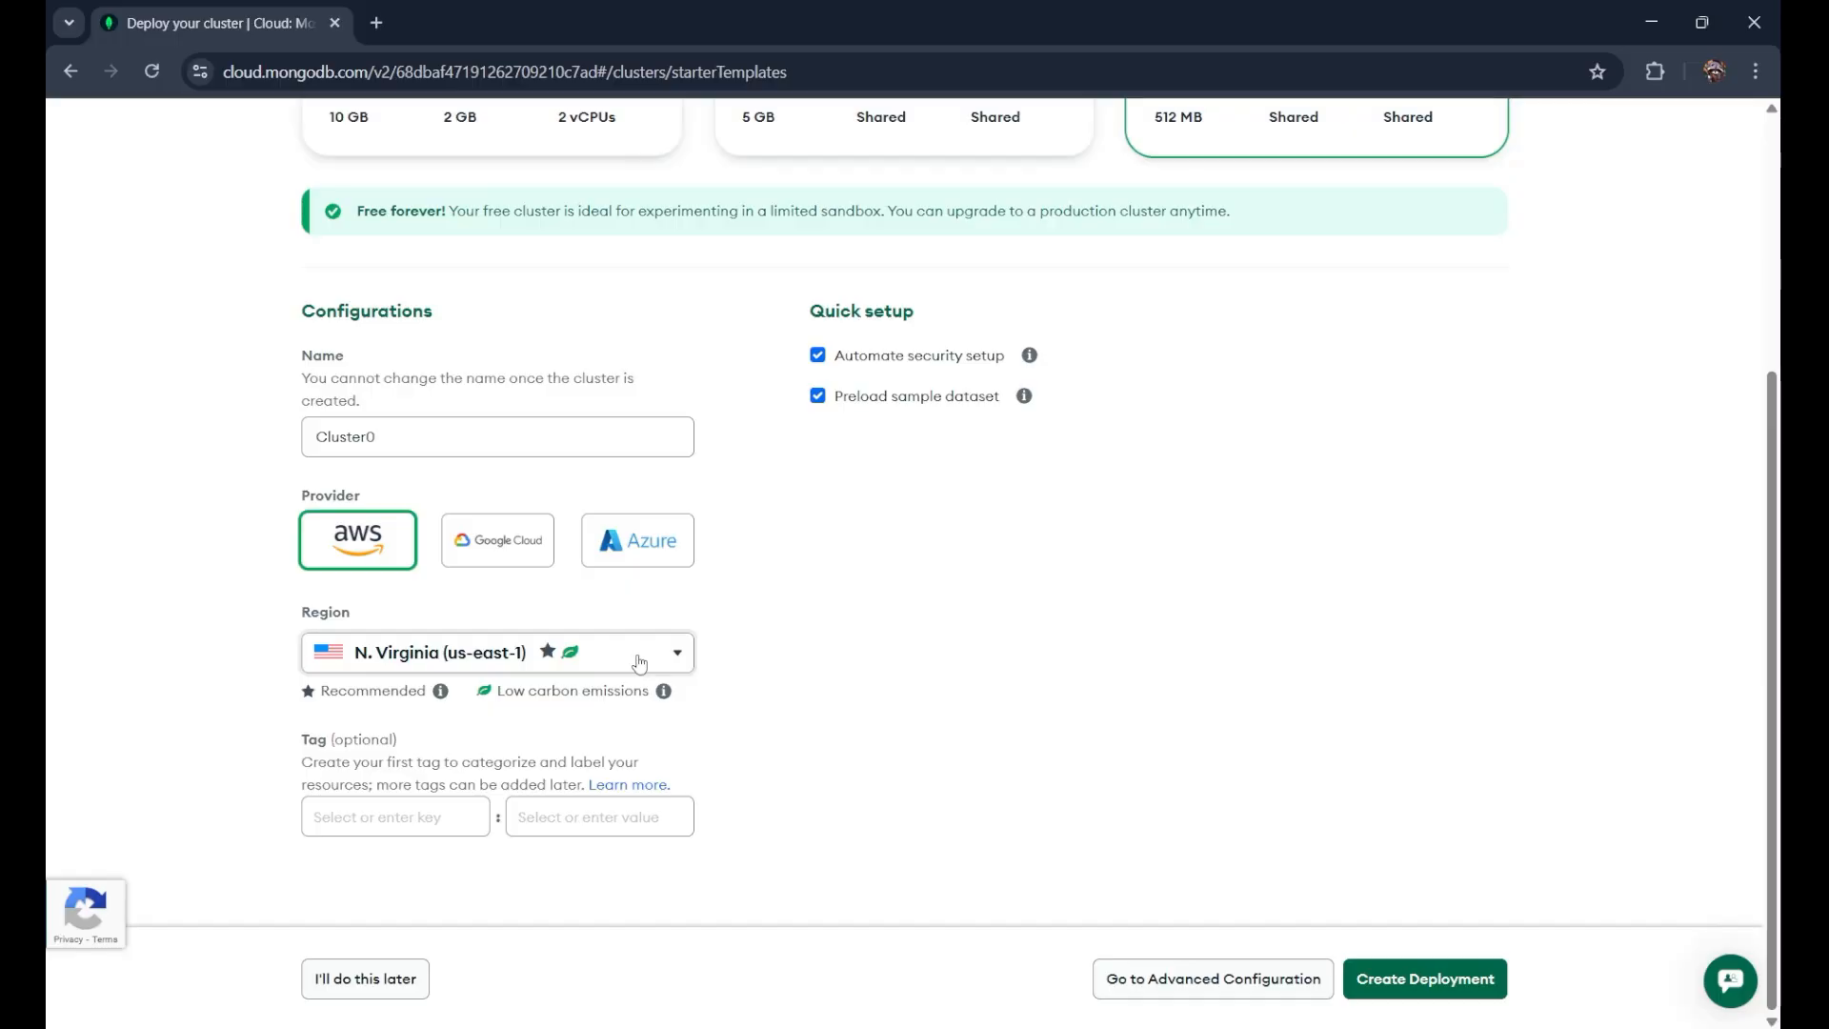
{"action": "left_click", "coordinate": [640, 664]}
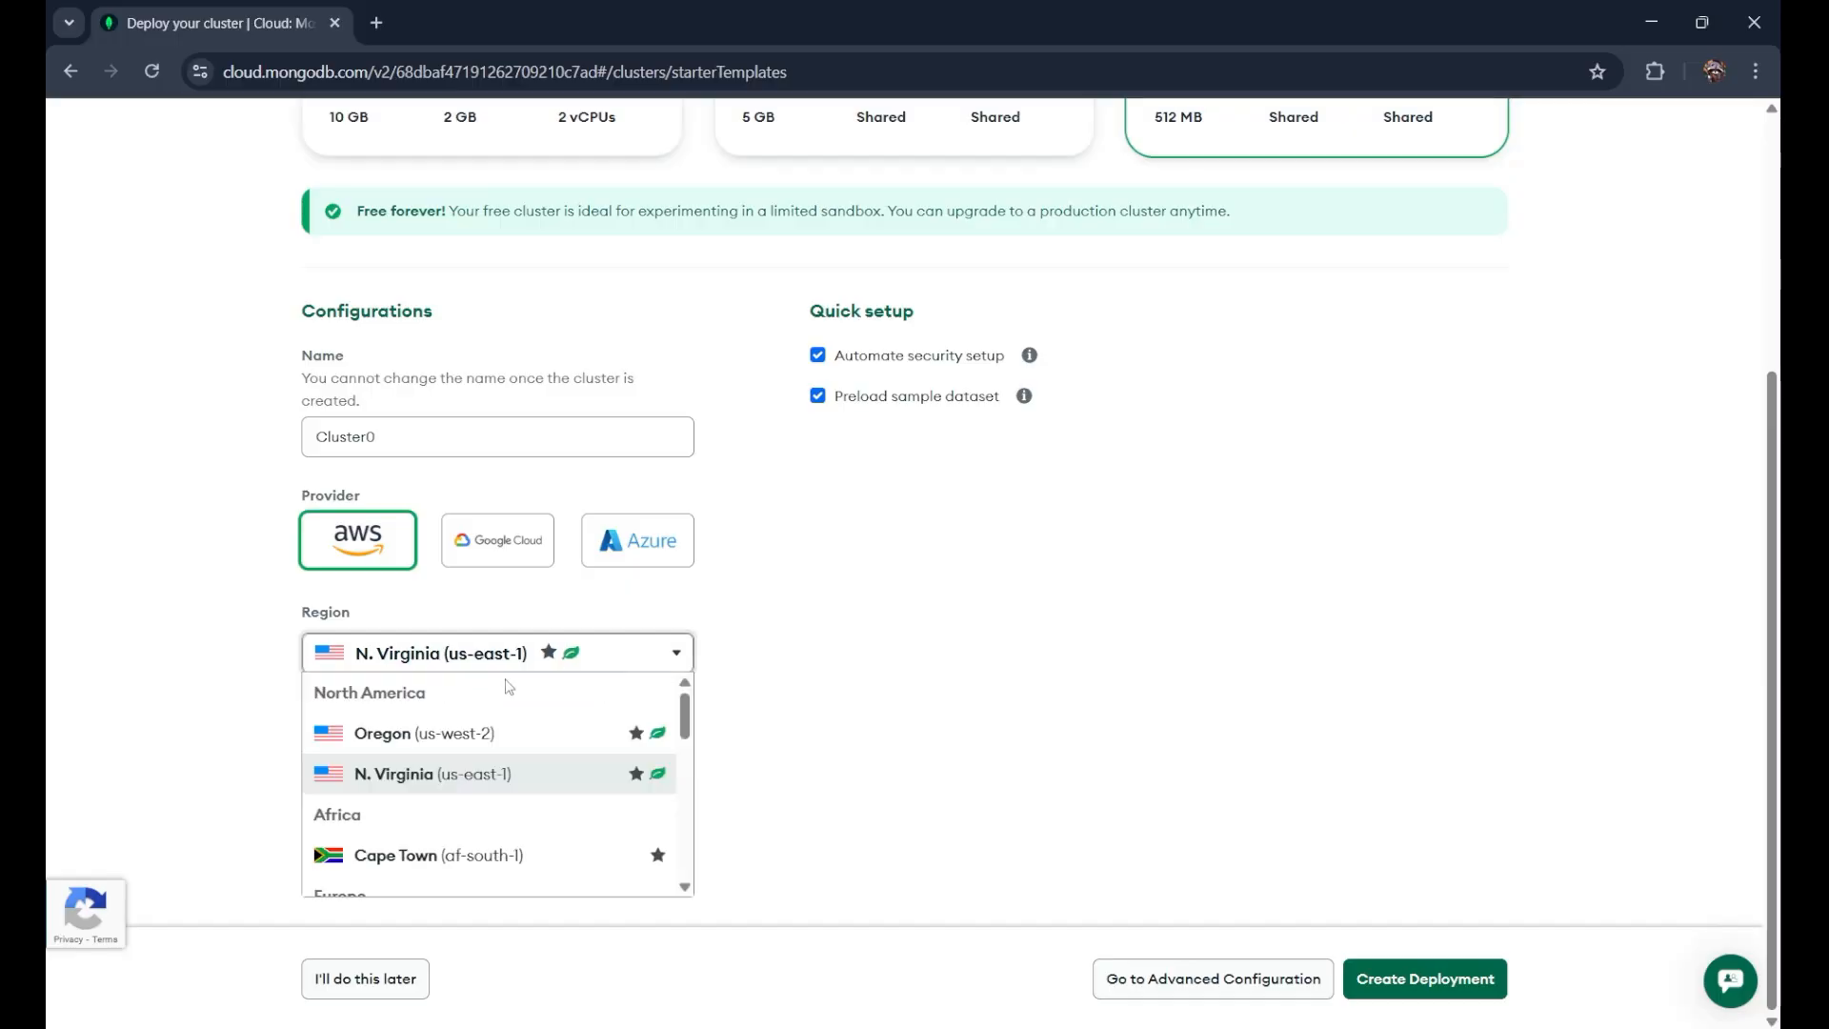
{"action": "scroll", "coordinate": [513, 687], "scroll_direction": "down", "scroll_amount": 6}
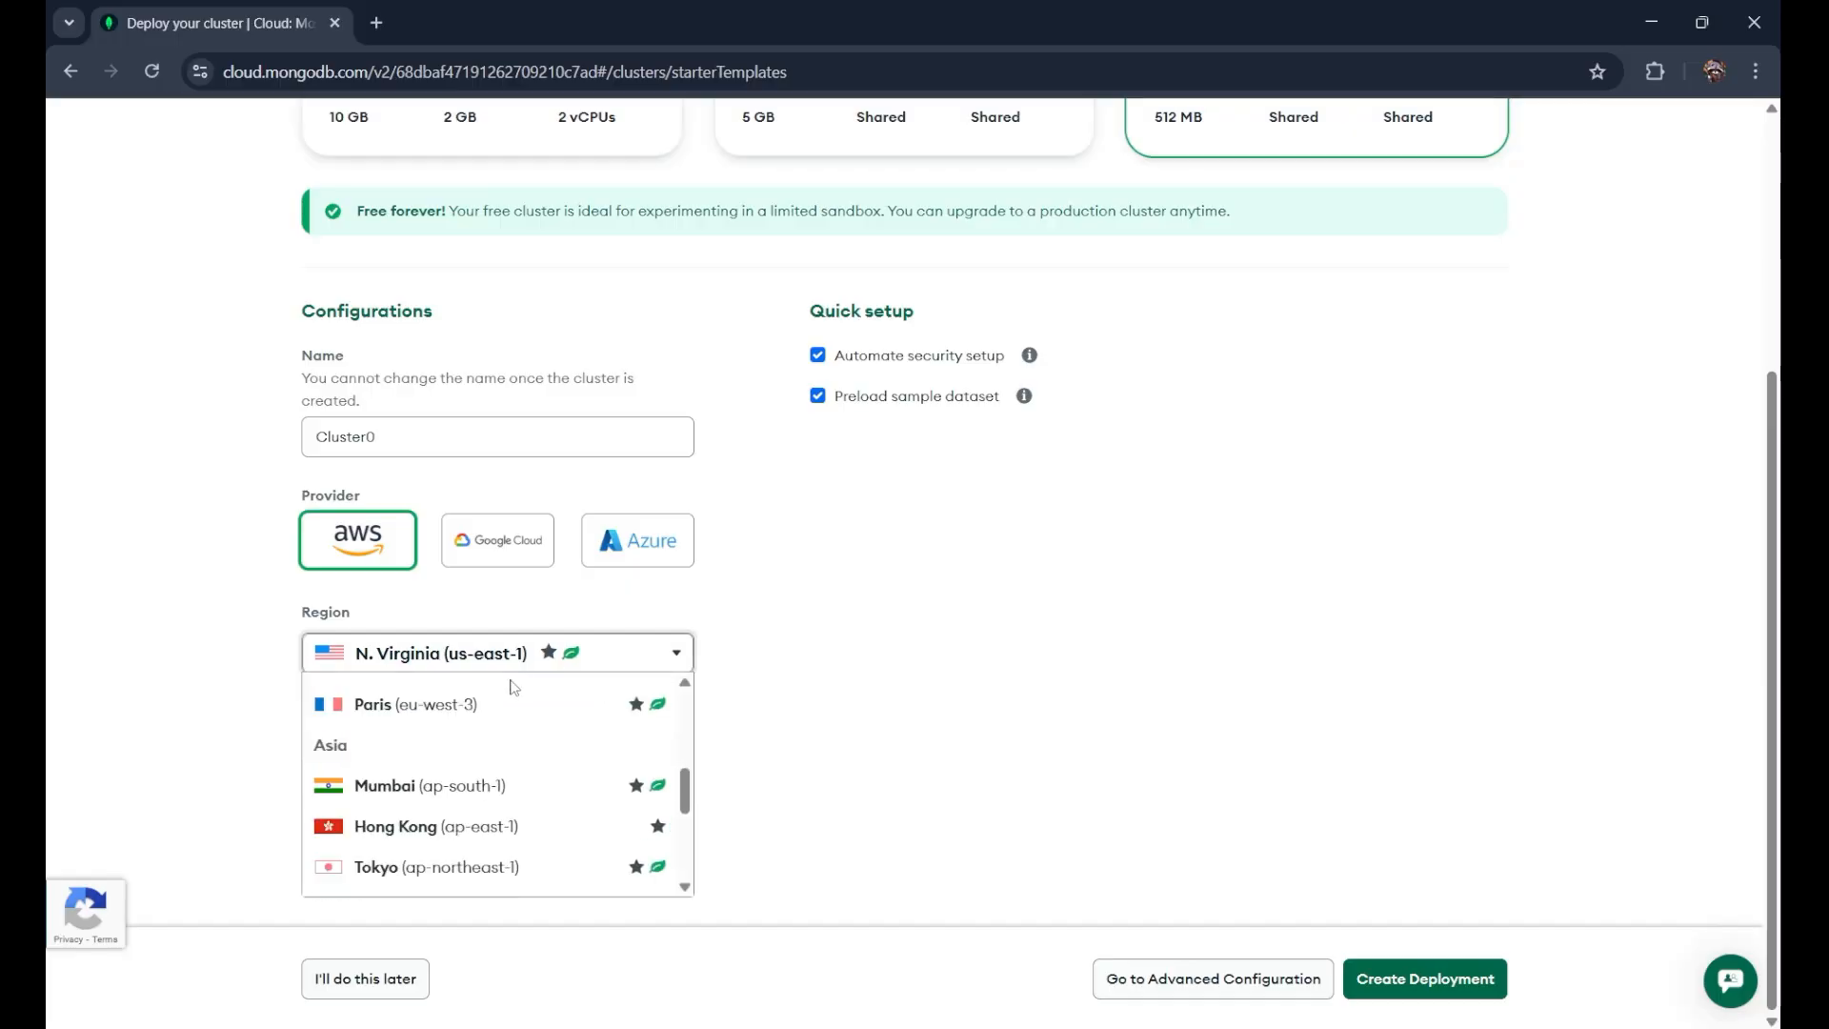
{"action": "left_click", "coordinate": [461, 720]}
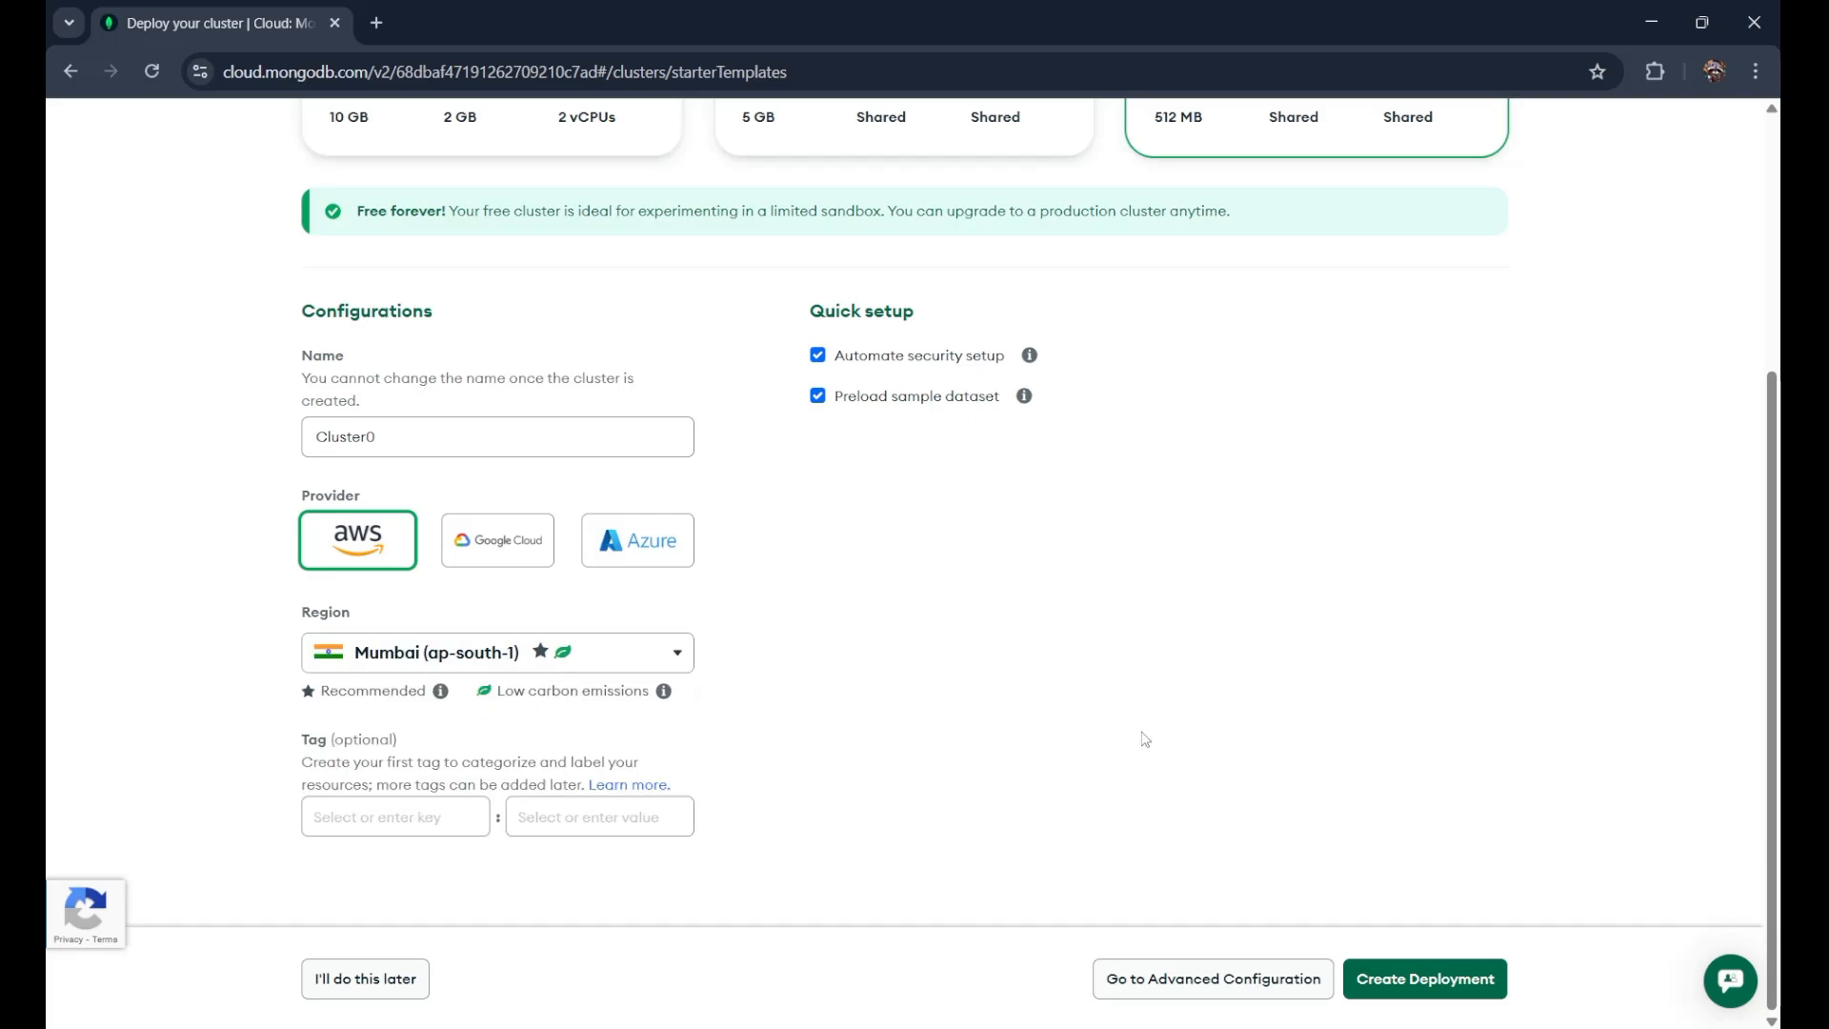
{"action": "scroll", "coordinate": [1144, 739], "scroll_direction": "up", "scroll_amount": 4}
{"action": "scroll", "coordinate": [1143, 736], "scroll_direction": "down", "scroll_amount": 4}
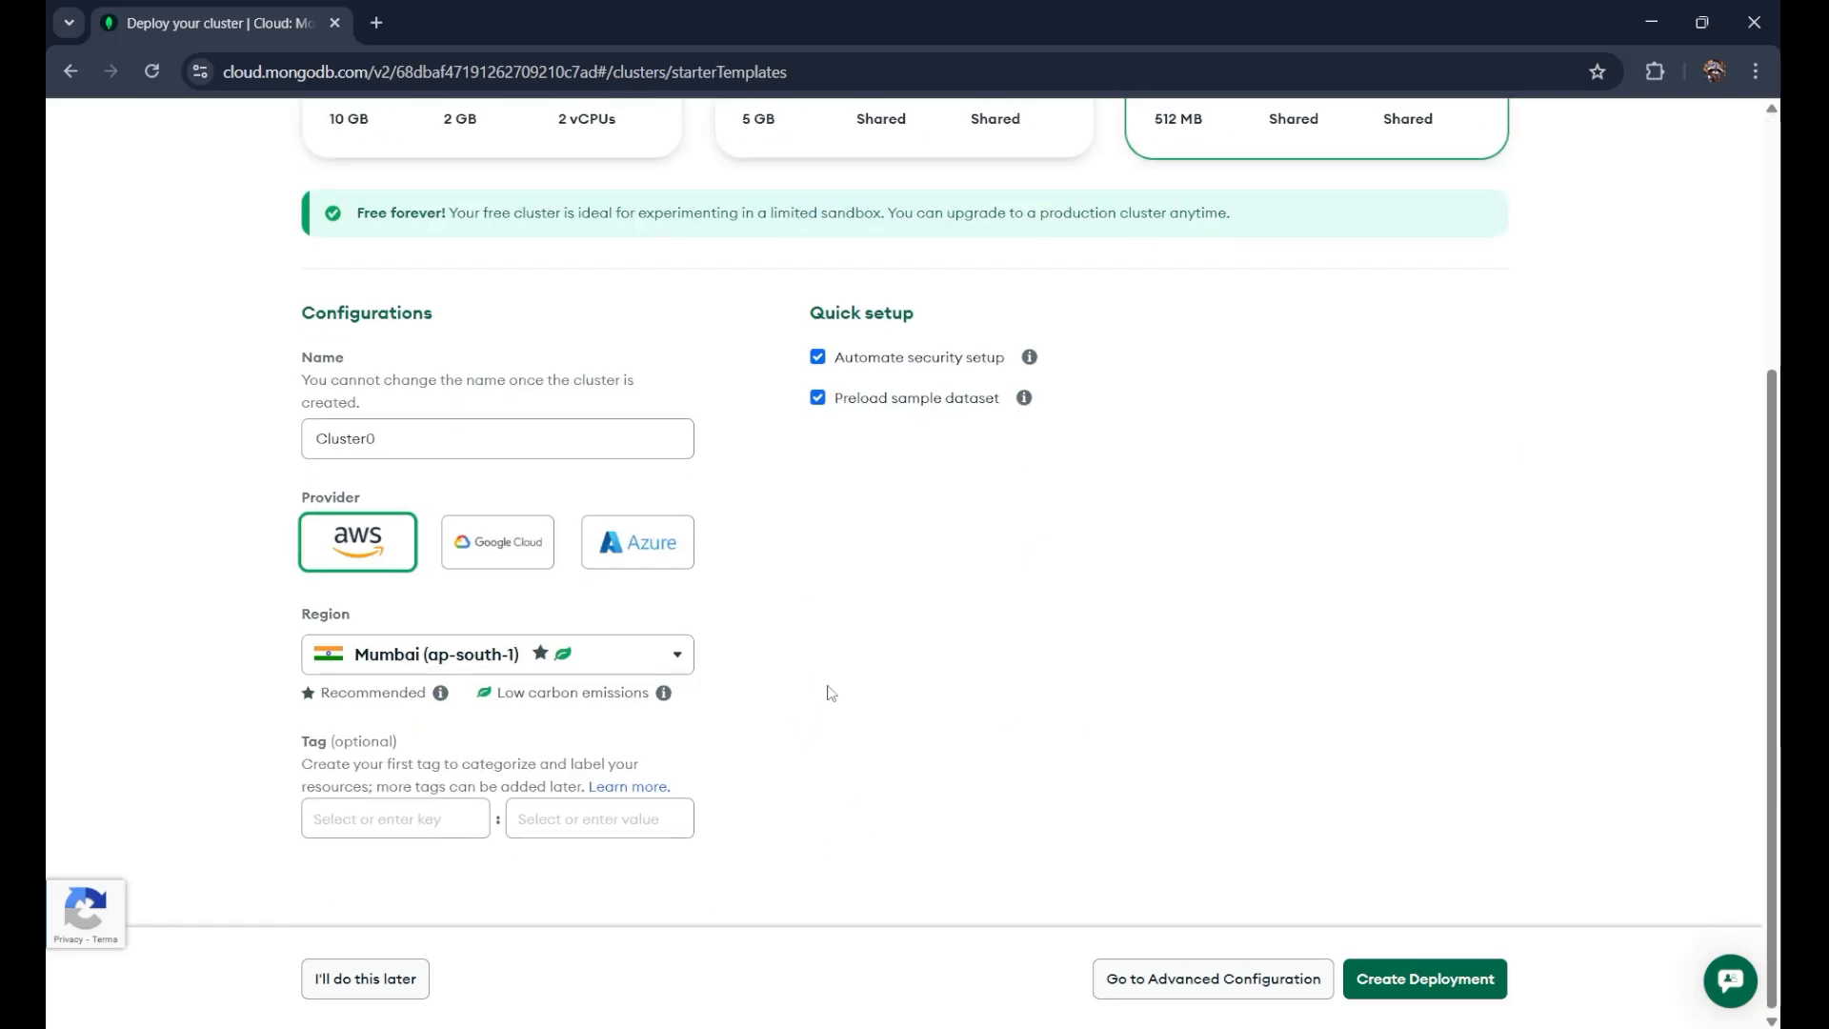
Step: Rename the cluster from Cluster0 to 'Programming' and create the deployment
{"action": "left_click_drag", "start_coordinate": [398, 435], "coordinate": [244, 446]}
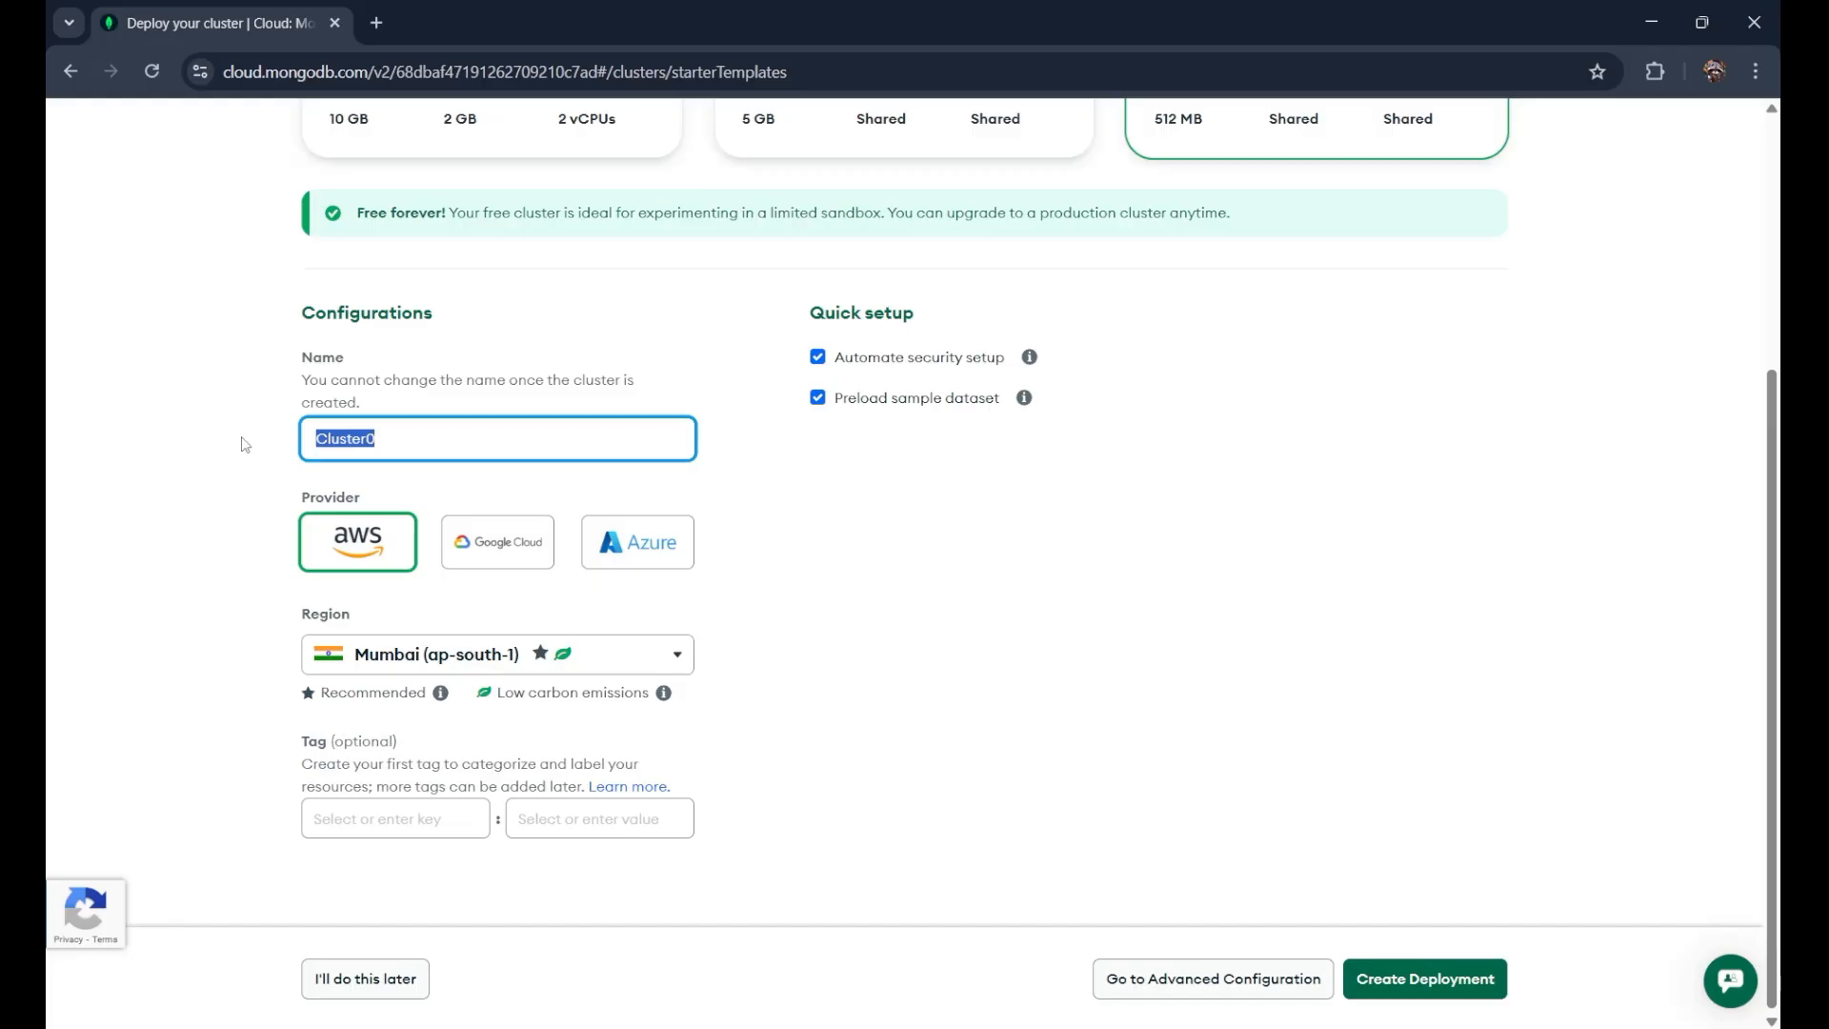
{"action": "key", "text": "BackSpace"}
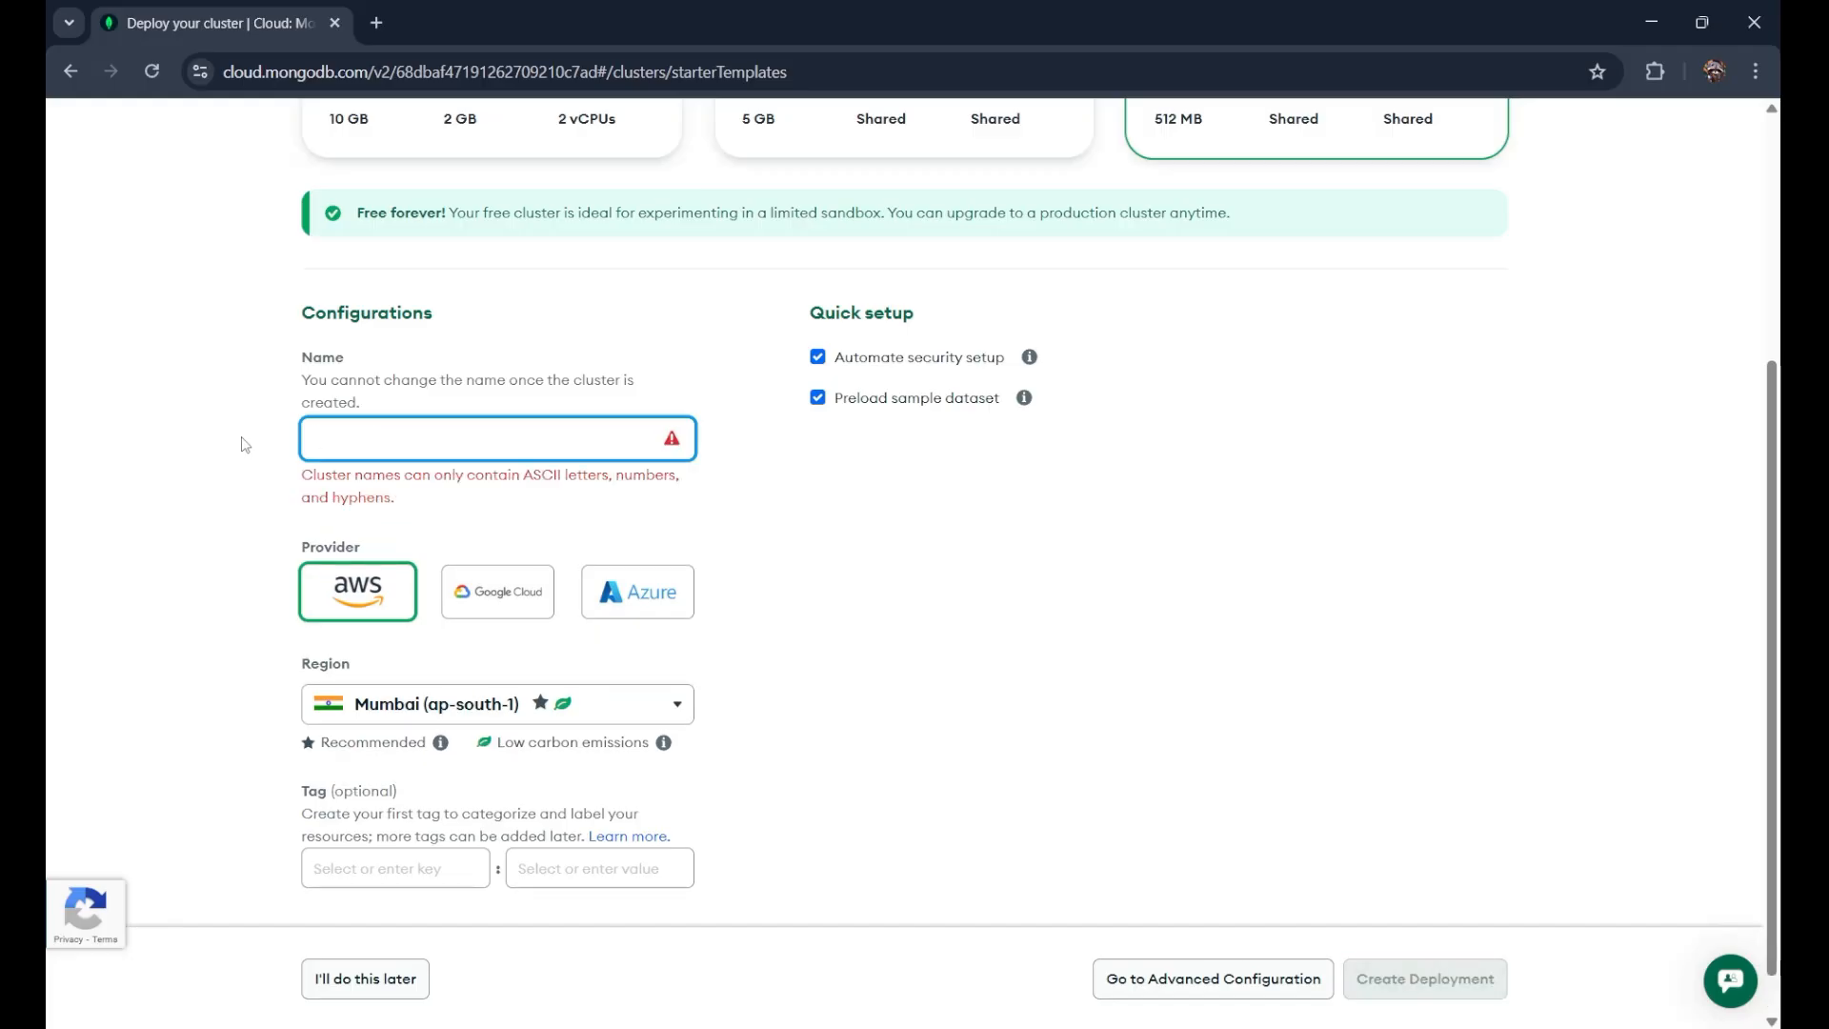
{"action": "type", "text": "Pro"}
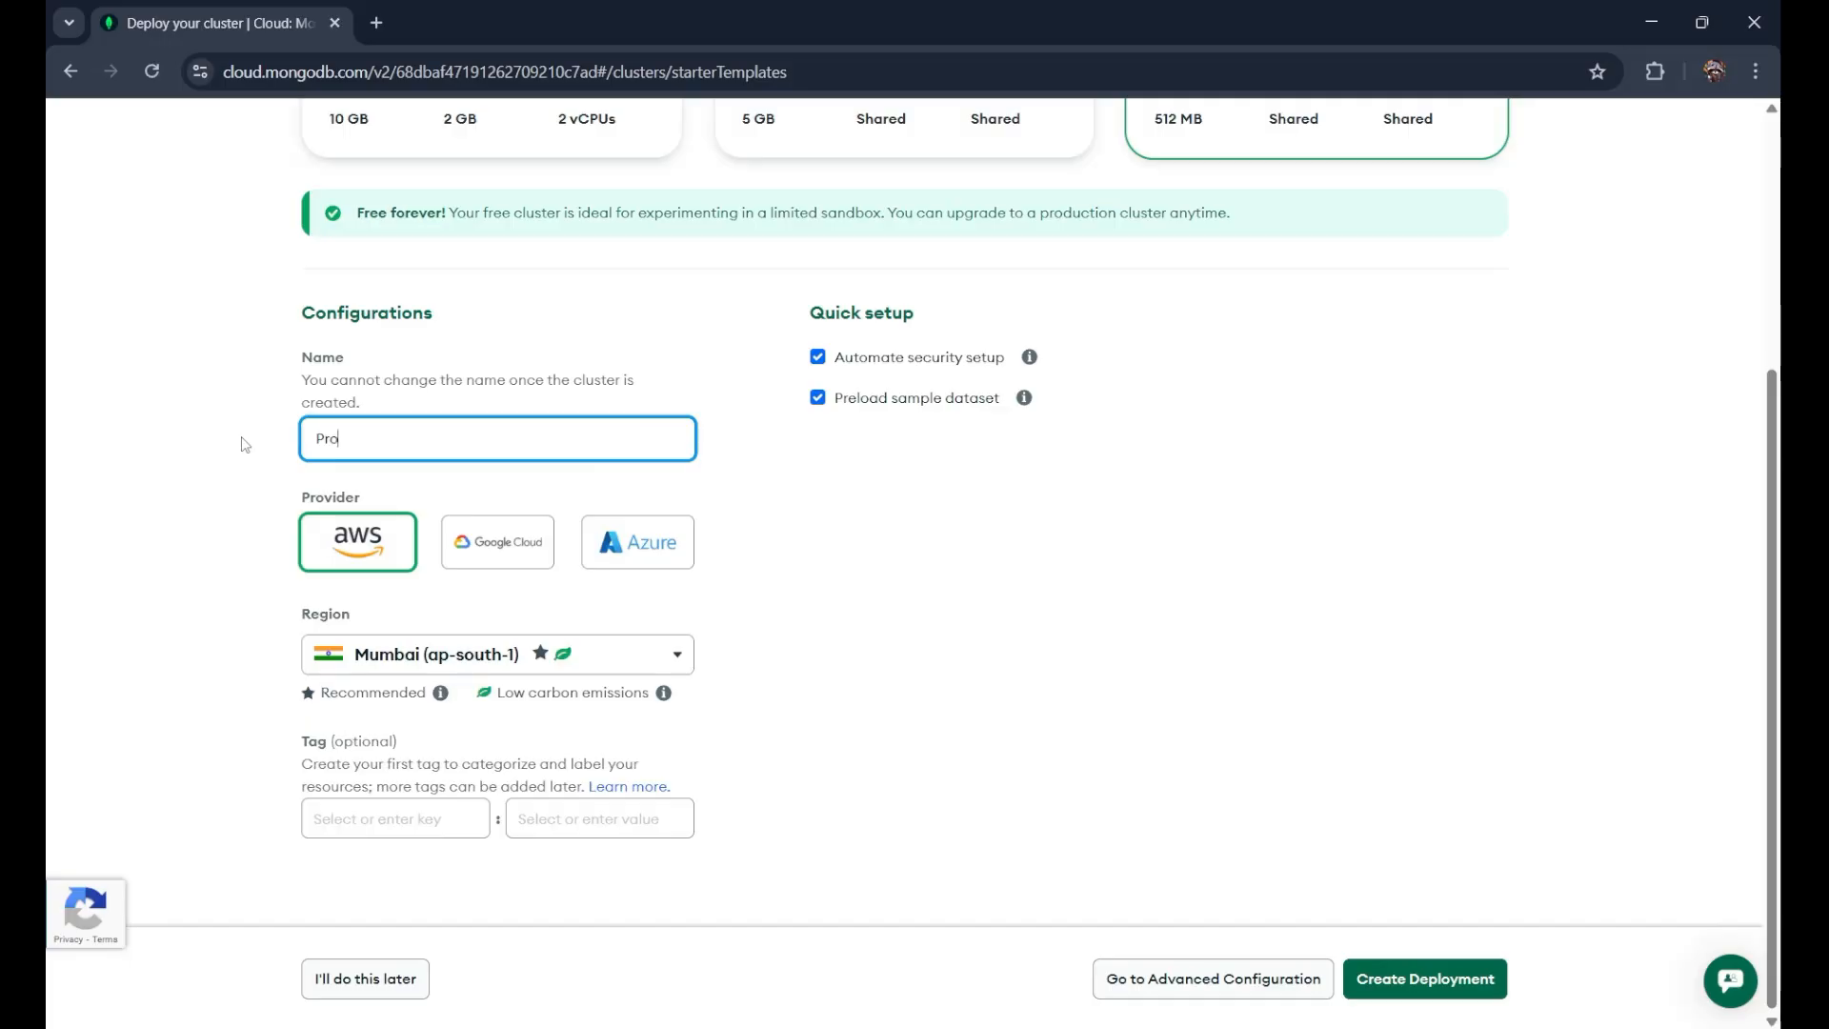
{"action": "type", "text": "gramming"}
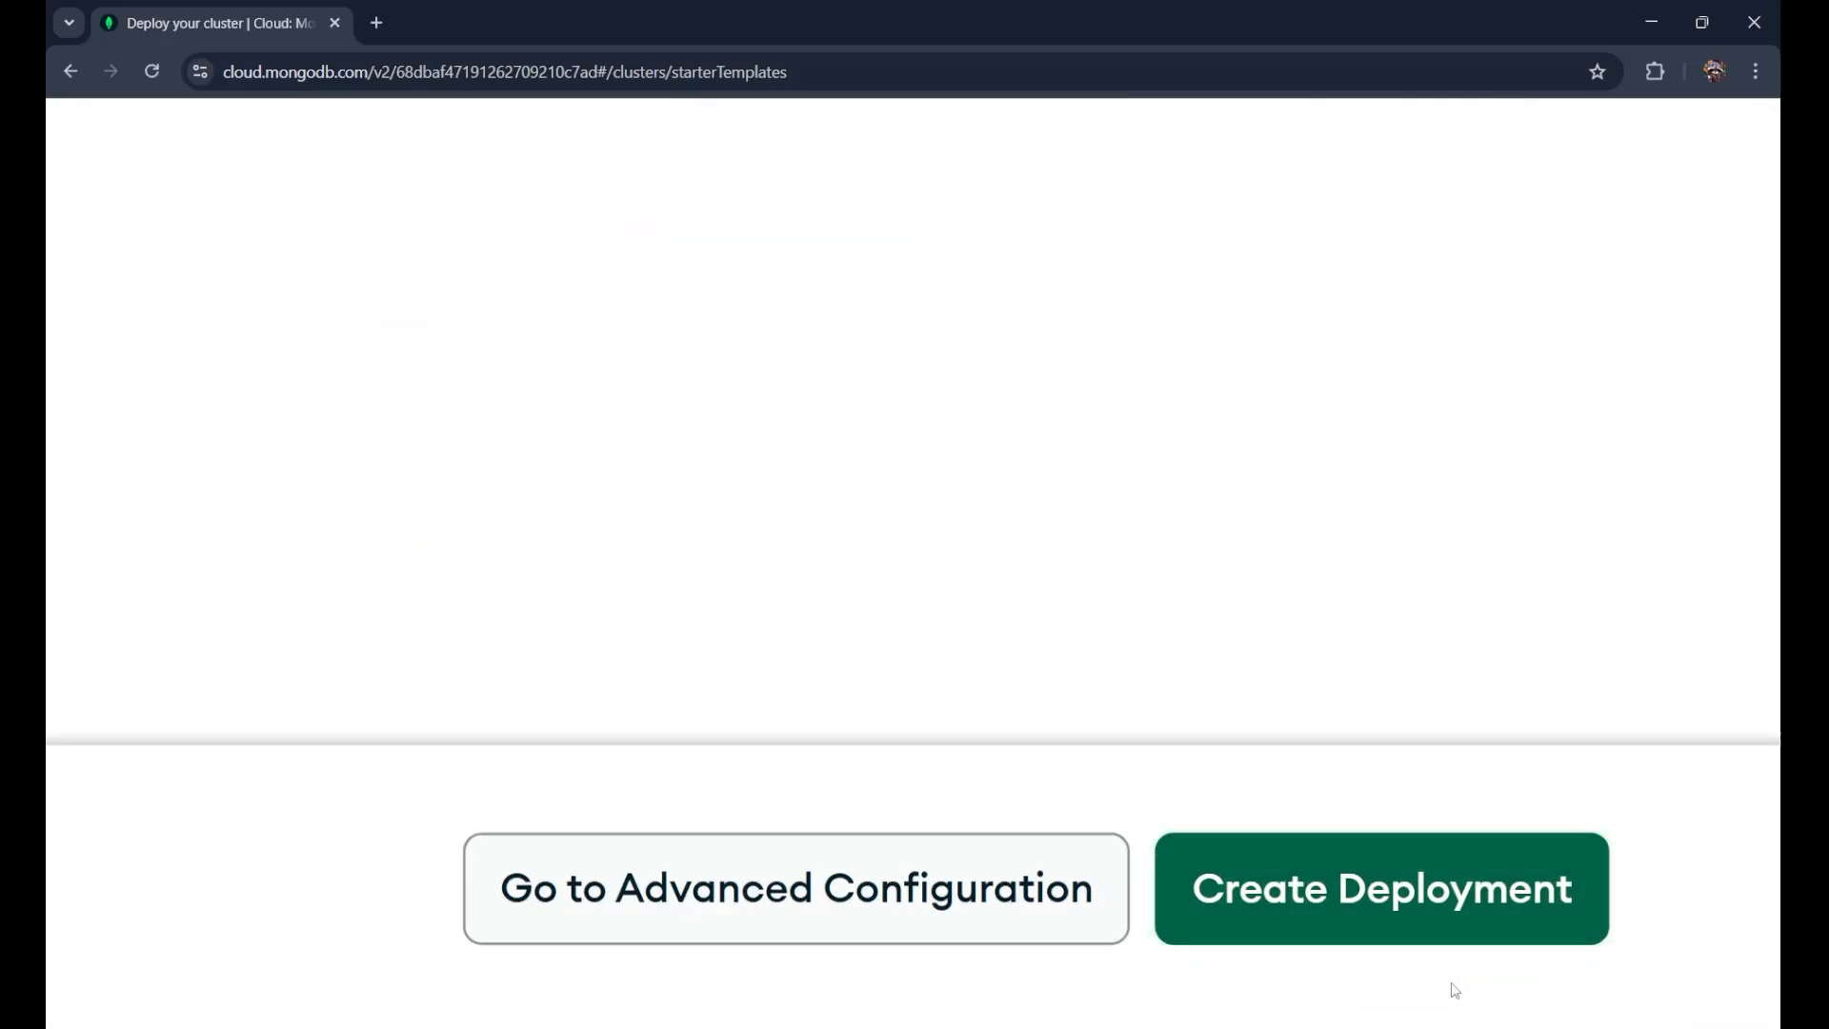
{"action": "left_click", "coordinate": [1420, 986]}
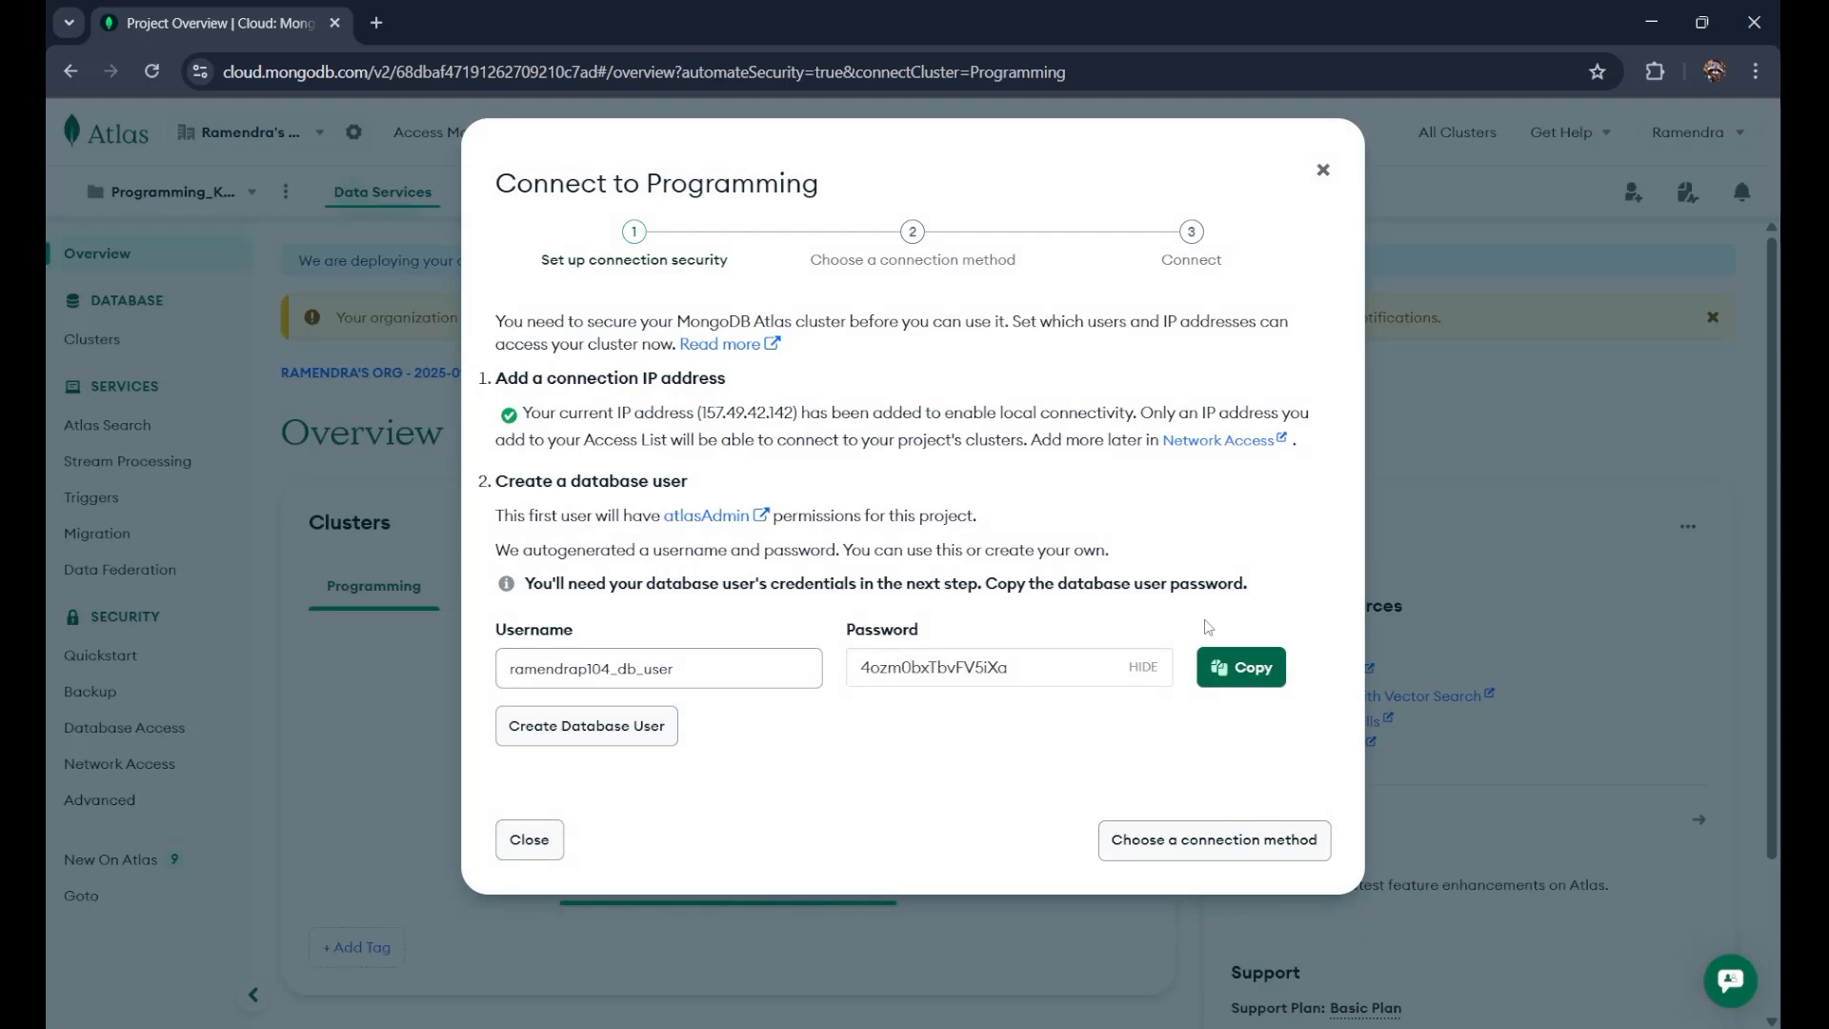
Step: Replace the auto-generated database username with a custom username
{"action": "left_click", "coordinate": [377, 23]}
{"action": "left_click", "coordinate": [181, 22]}
{"action": "key", "text": "alt+Tab"}
{"action": "key", "text": "alt+Tab"}
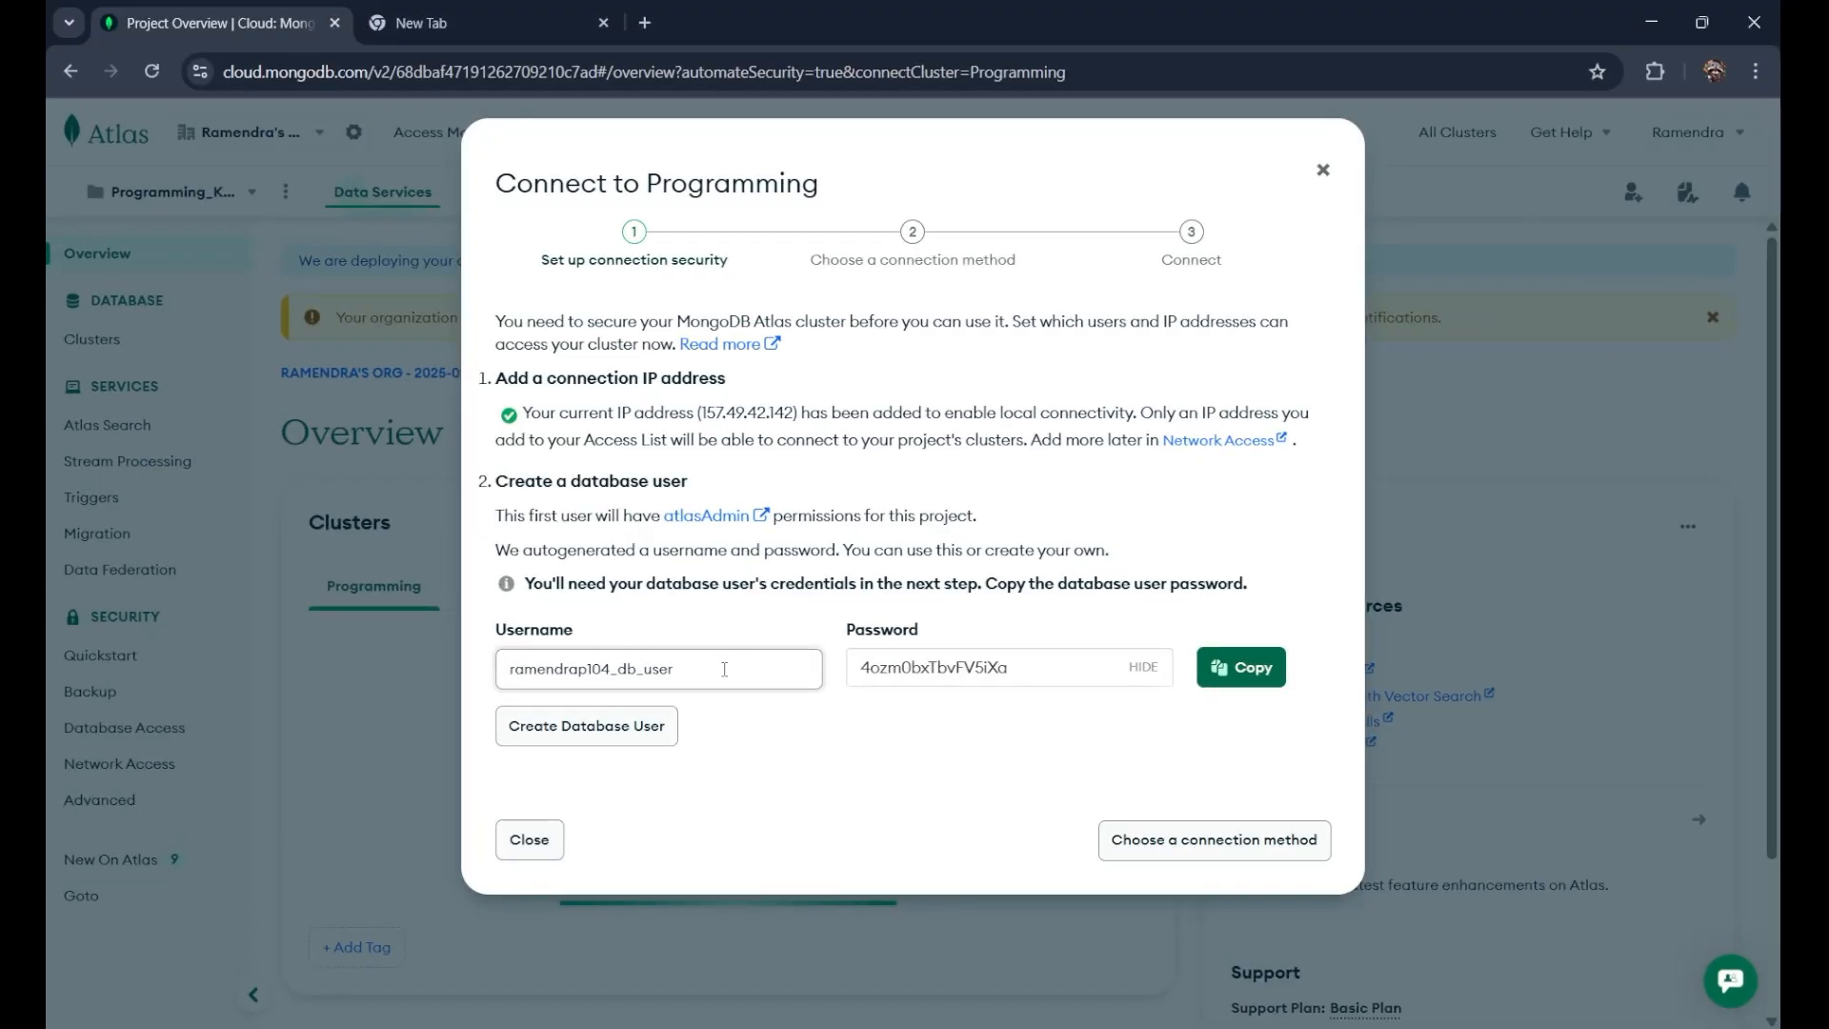
{"action": "left_click_drag", "start_coordinate": [724, 670], "coordinate": [449, 671]}
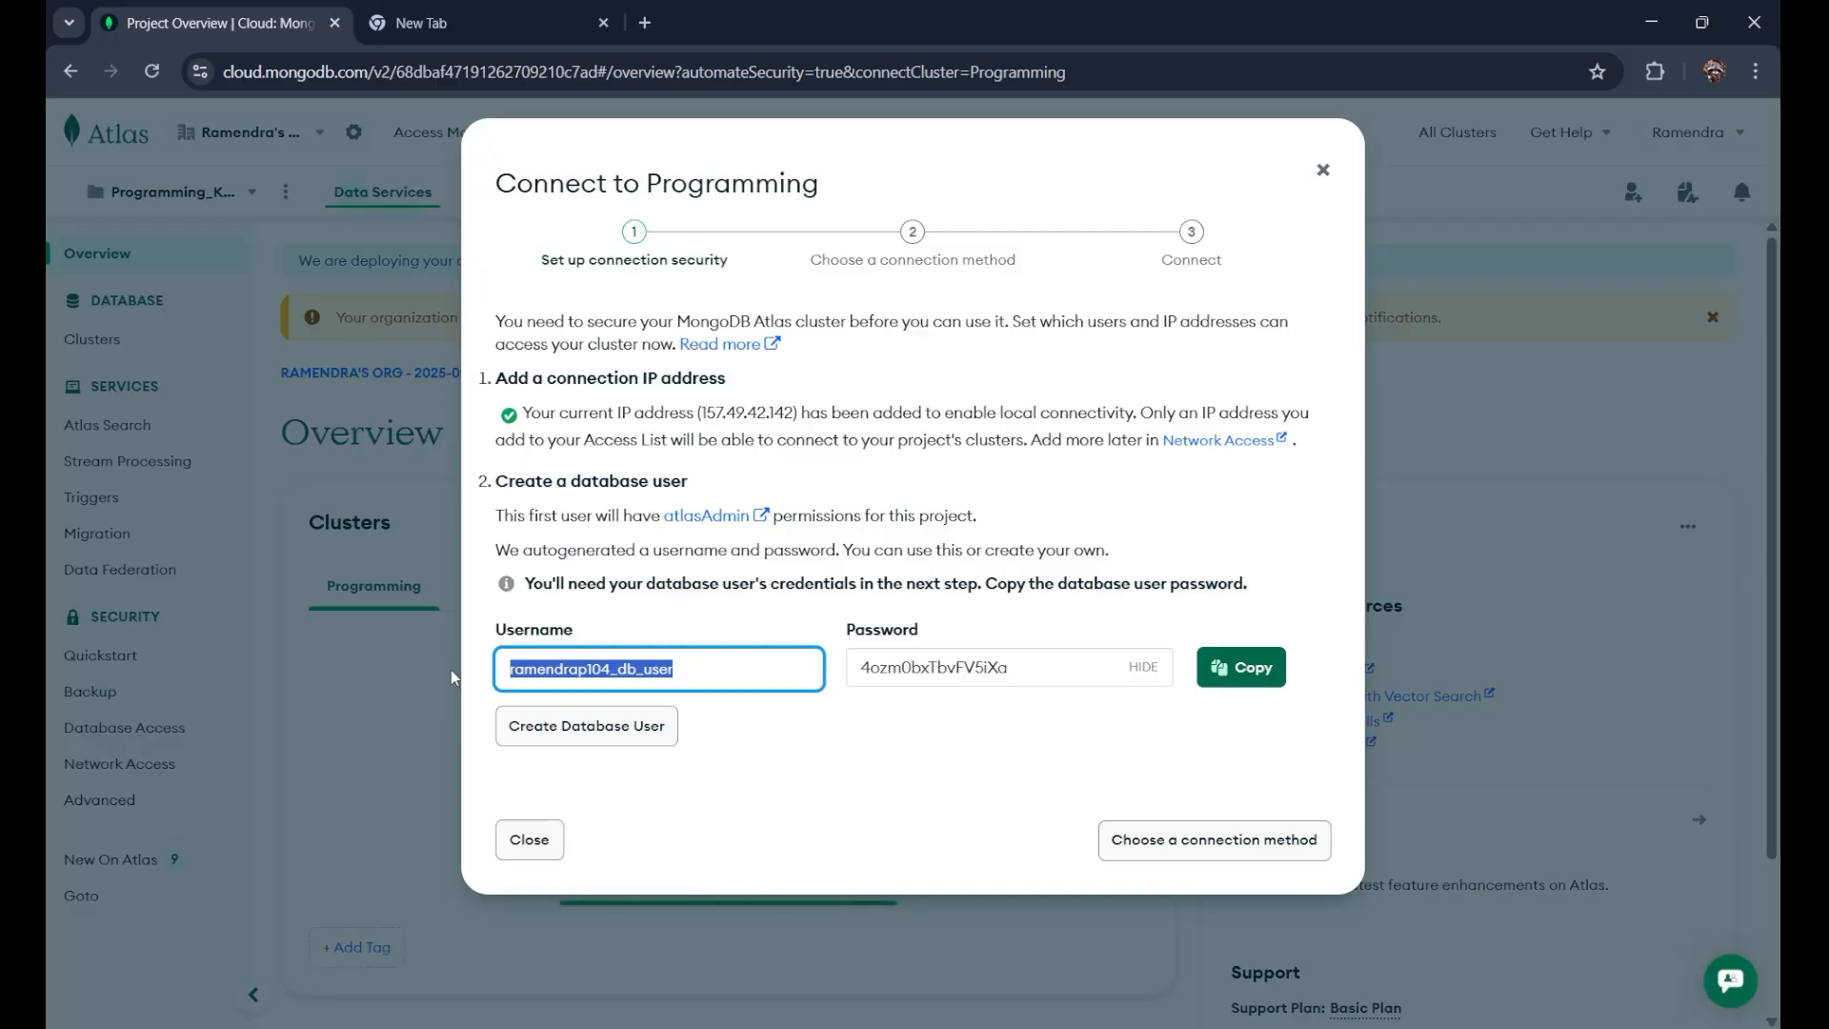
{"action": "key", "text": "BackSpace"}
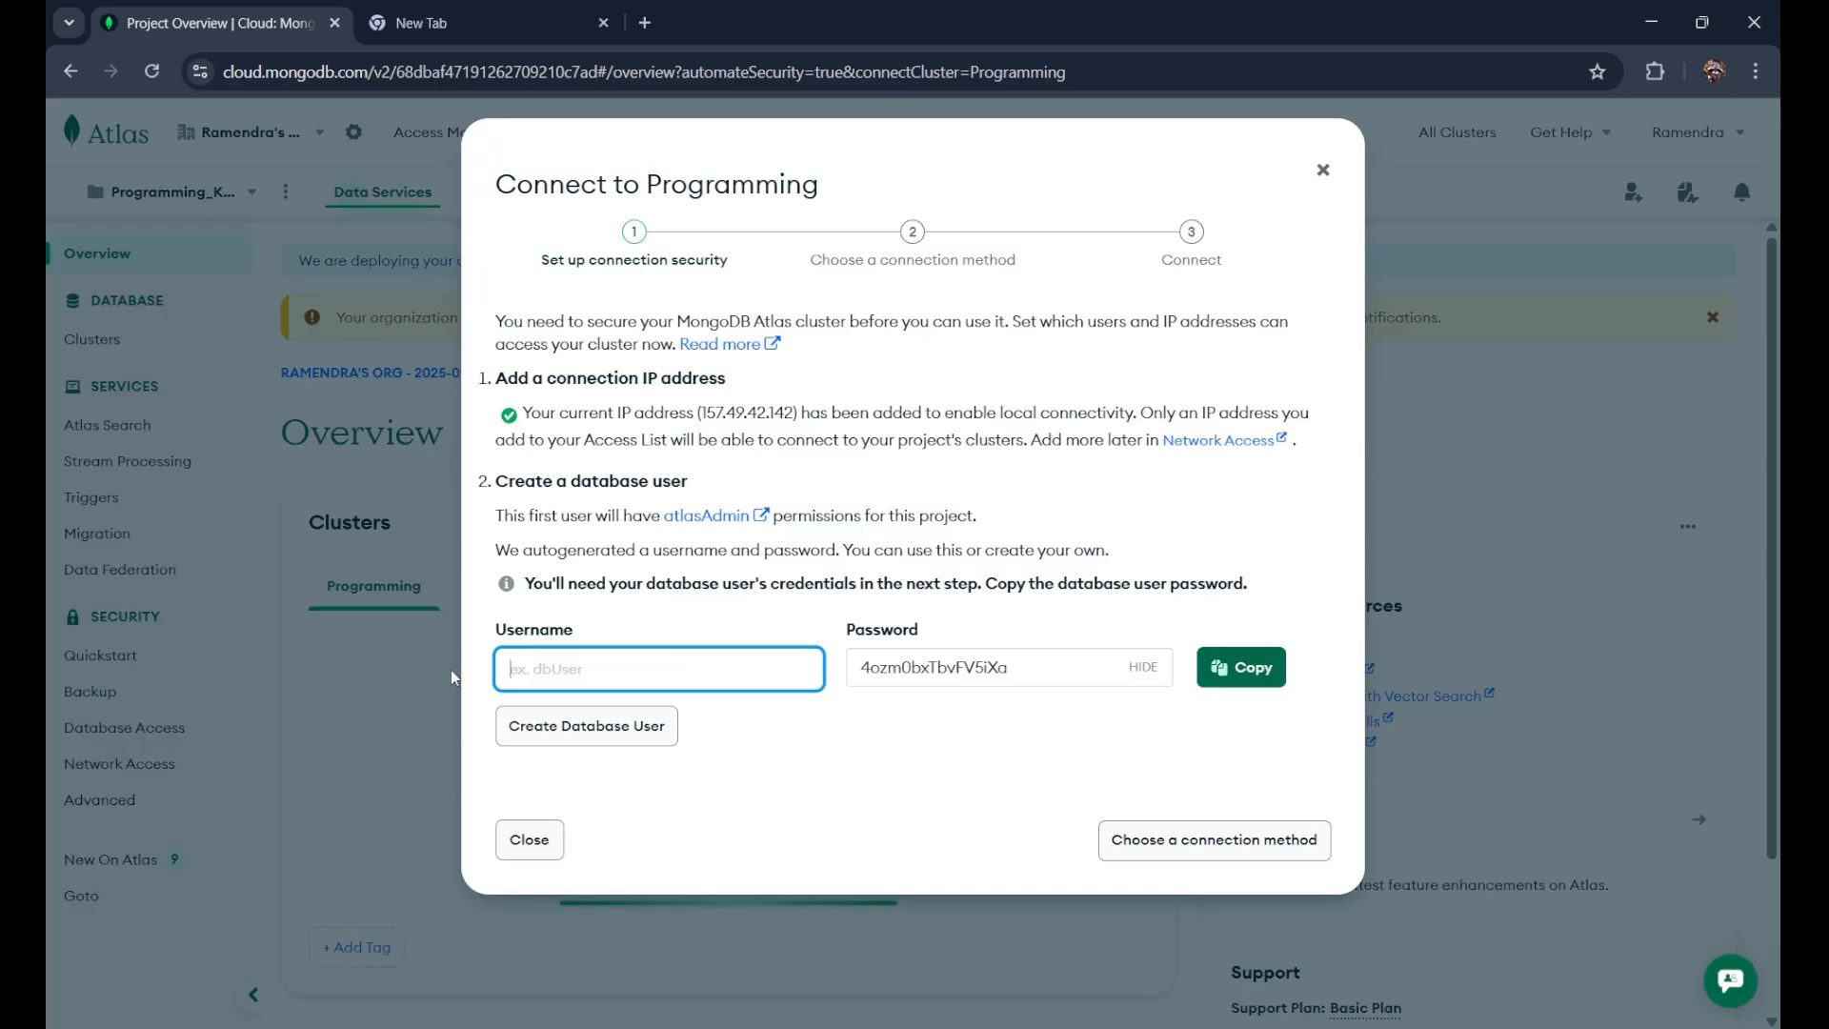
{"action": "type", "text": "Cod"}
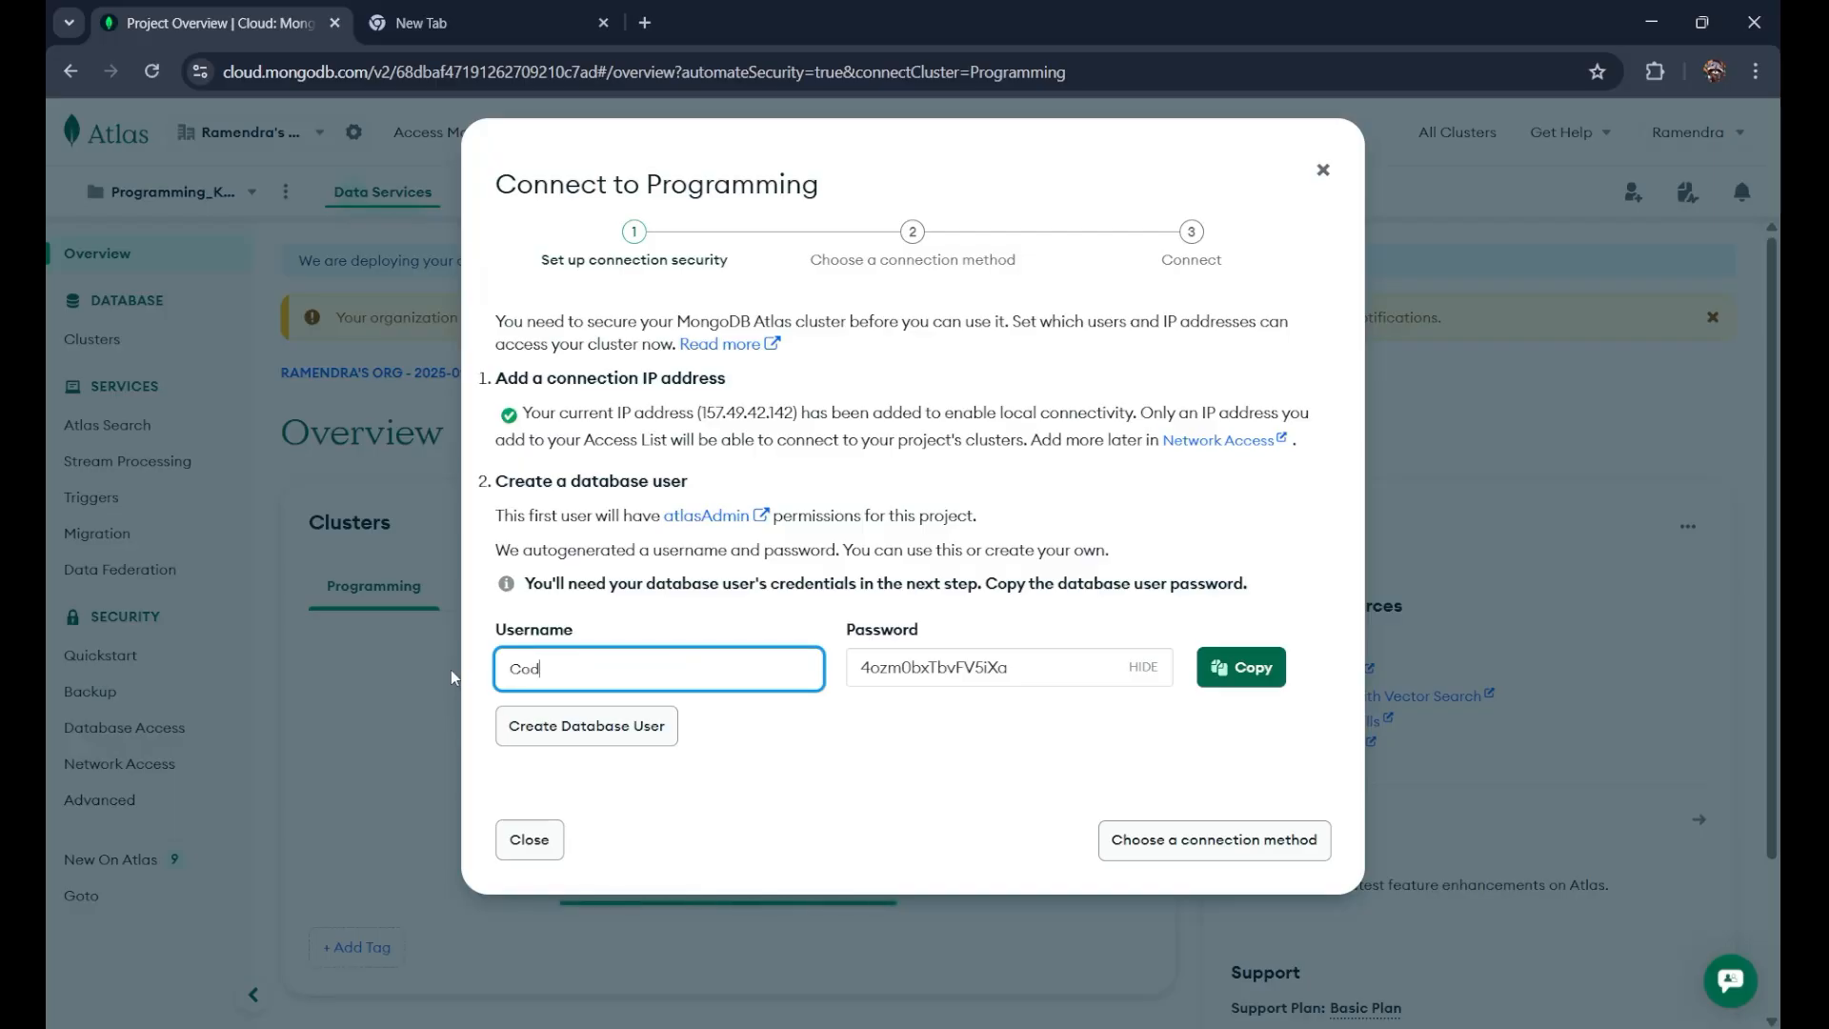
{"action": "type", "text": "ingMaster"}
Step: Set and copy a custom password, create the database user, and continue to connection methods
{"action": "left_click_drag", "start_coordinate": [1024, 667], "coordinate": [857, 668]}
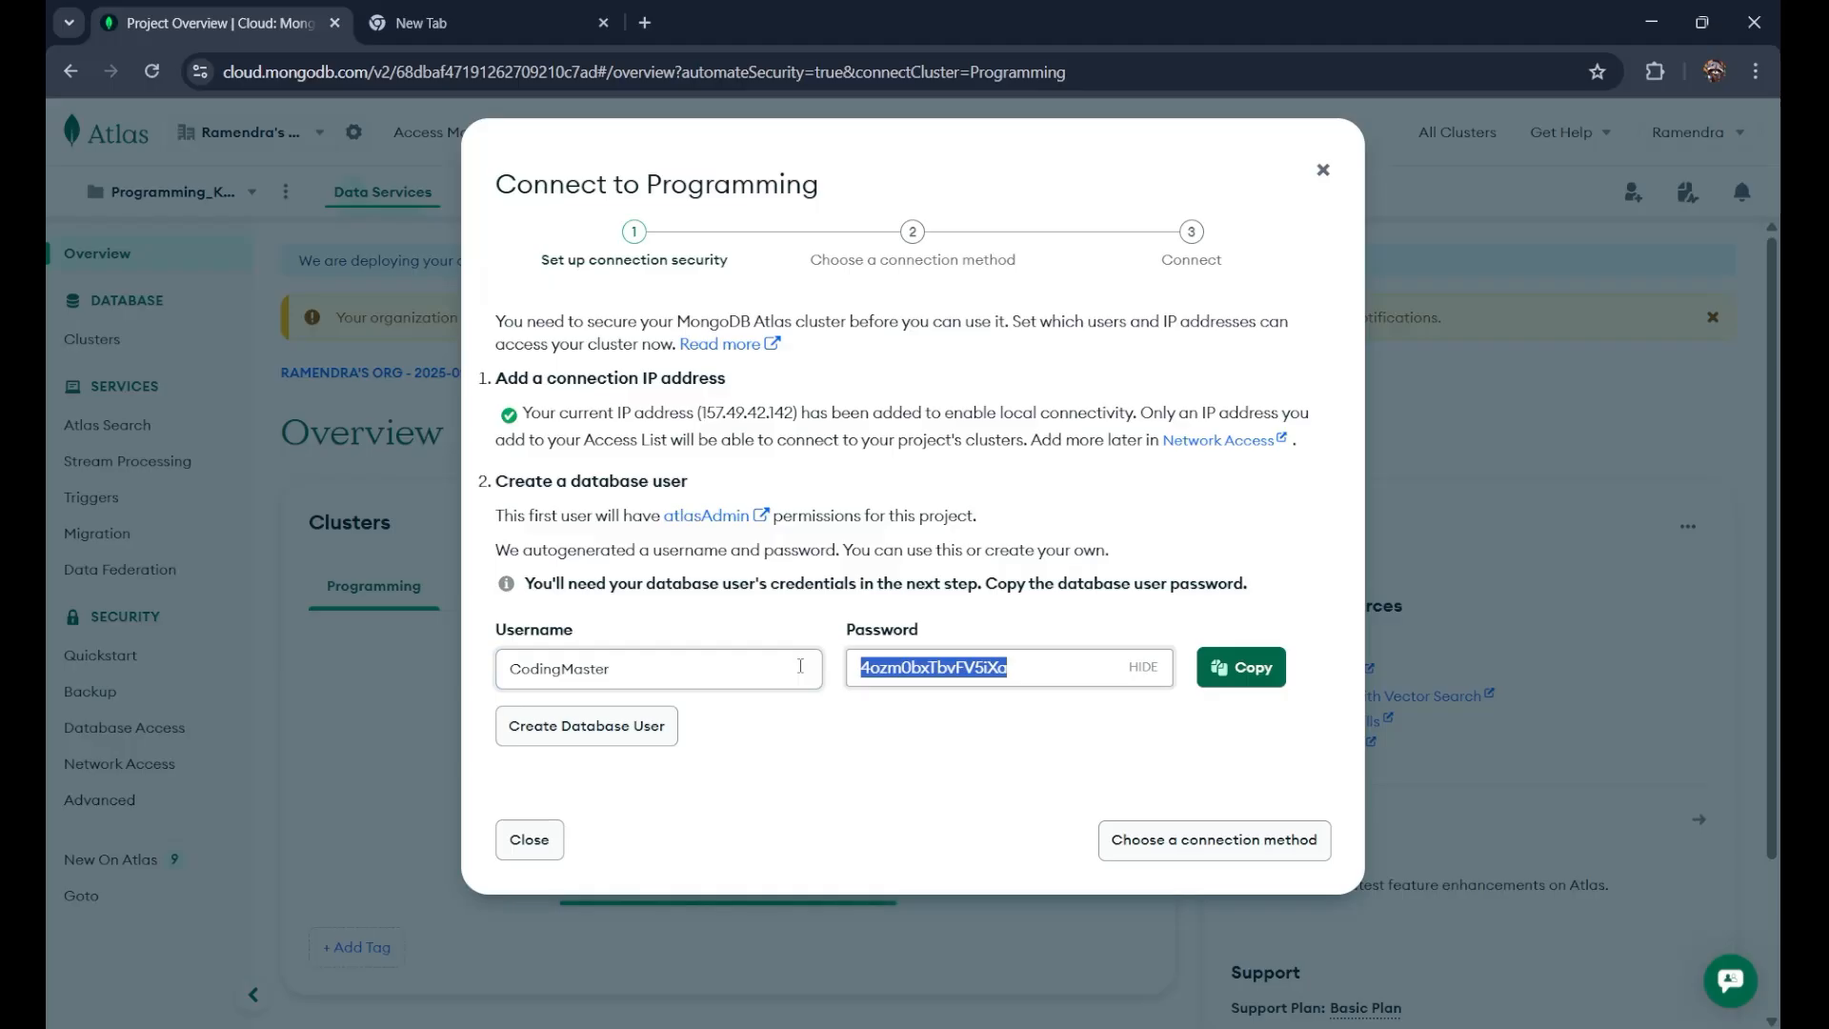
{"action": "key", "text": "BackSpace"}
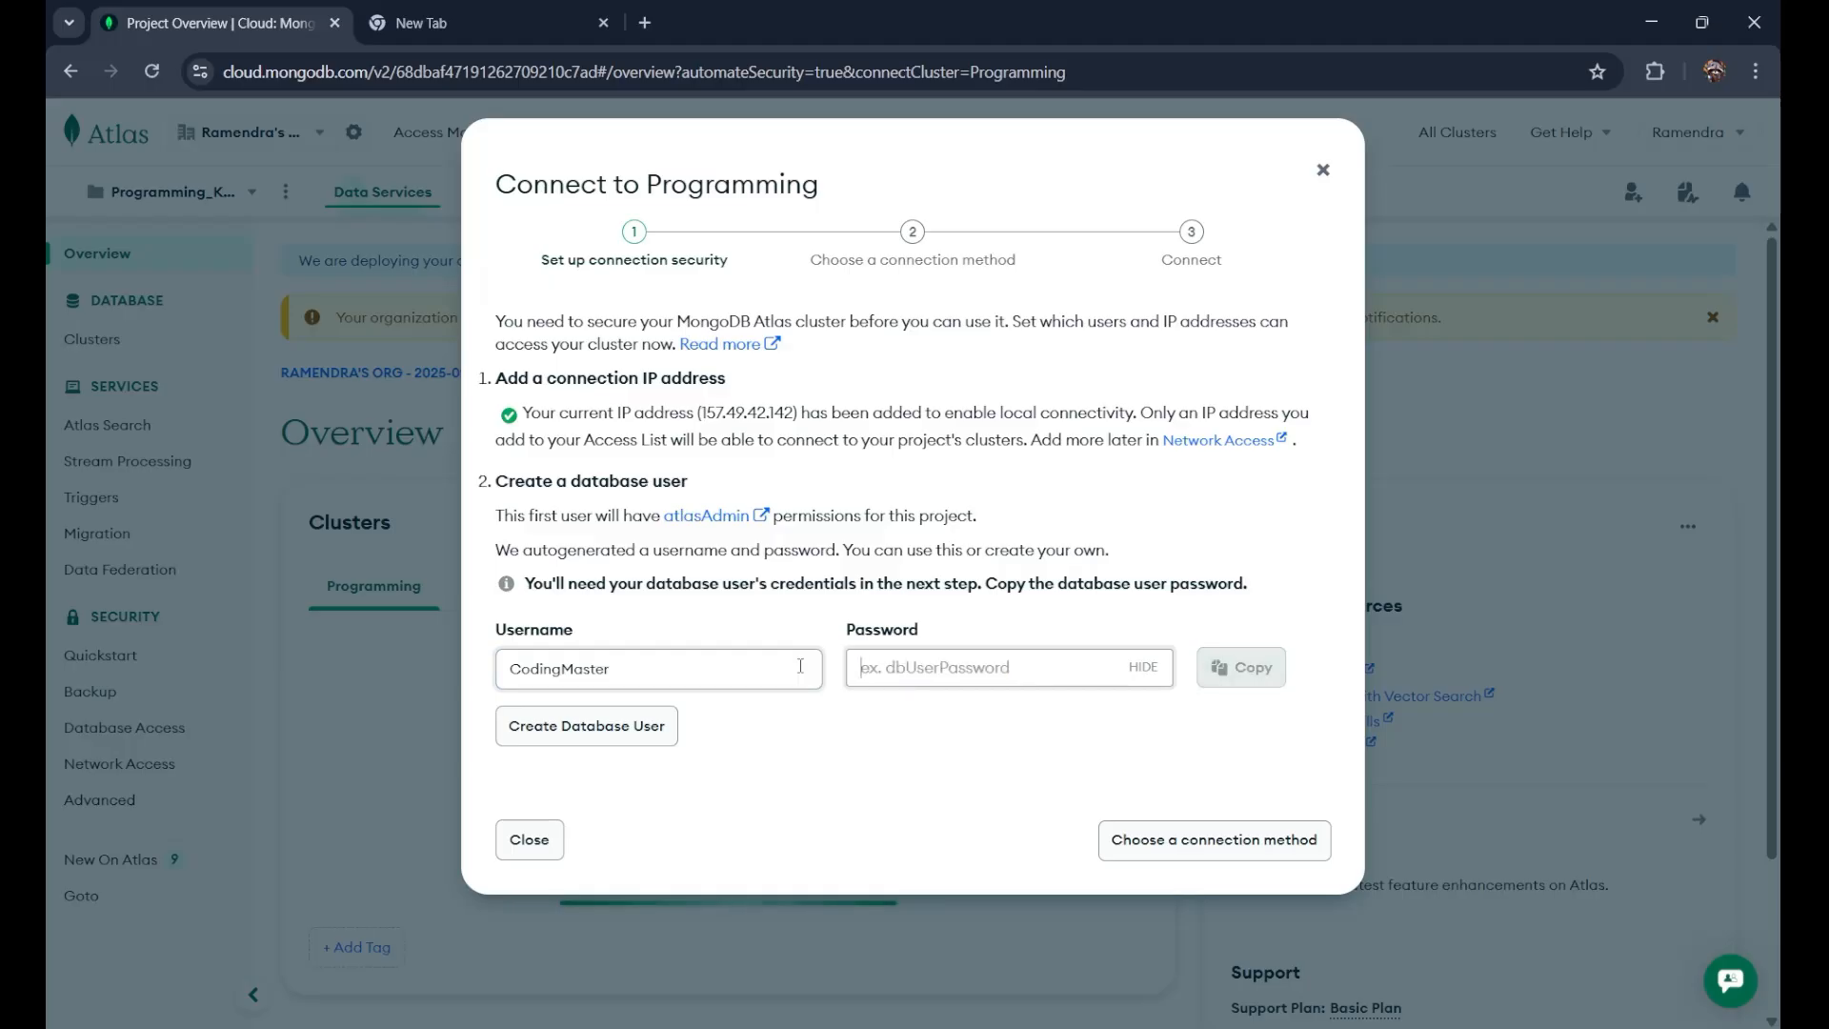
{"action": "type", "text": "ab"}
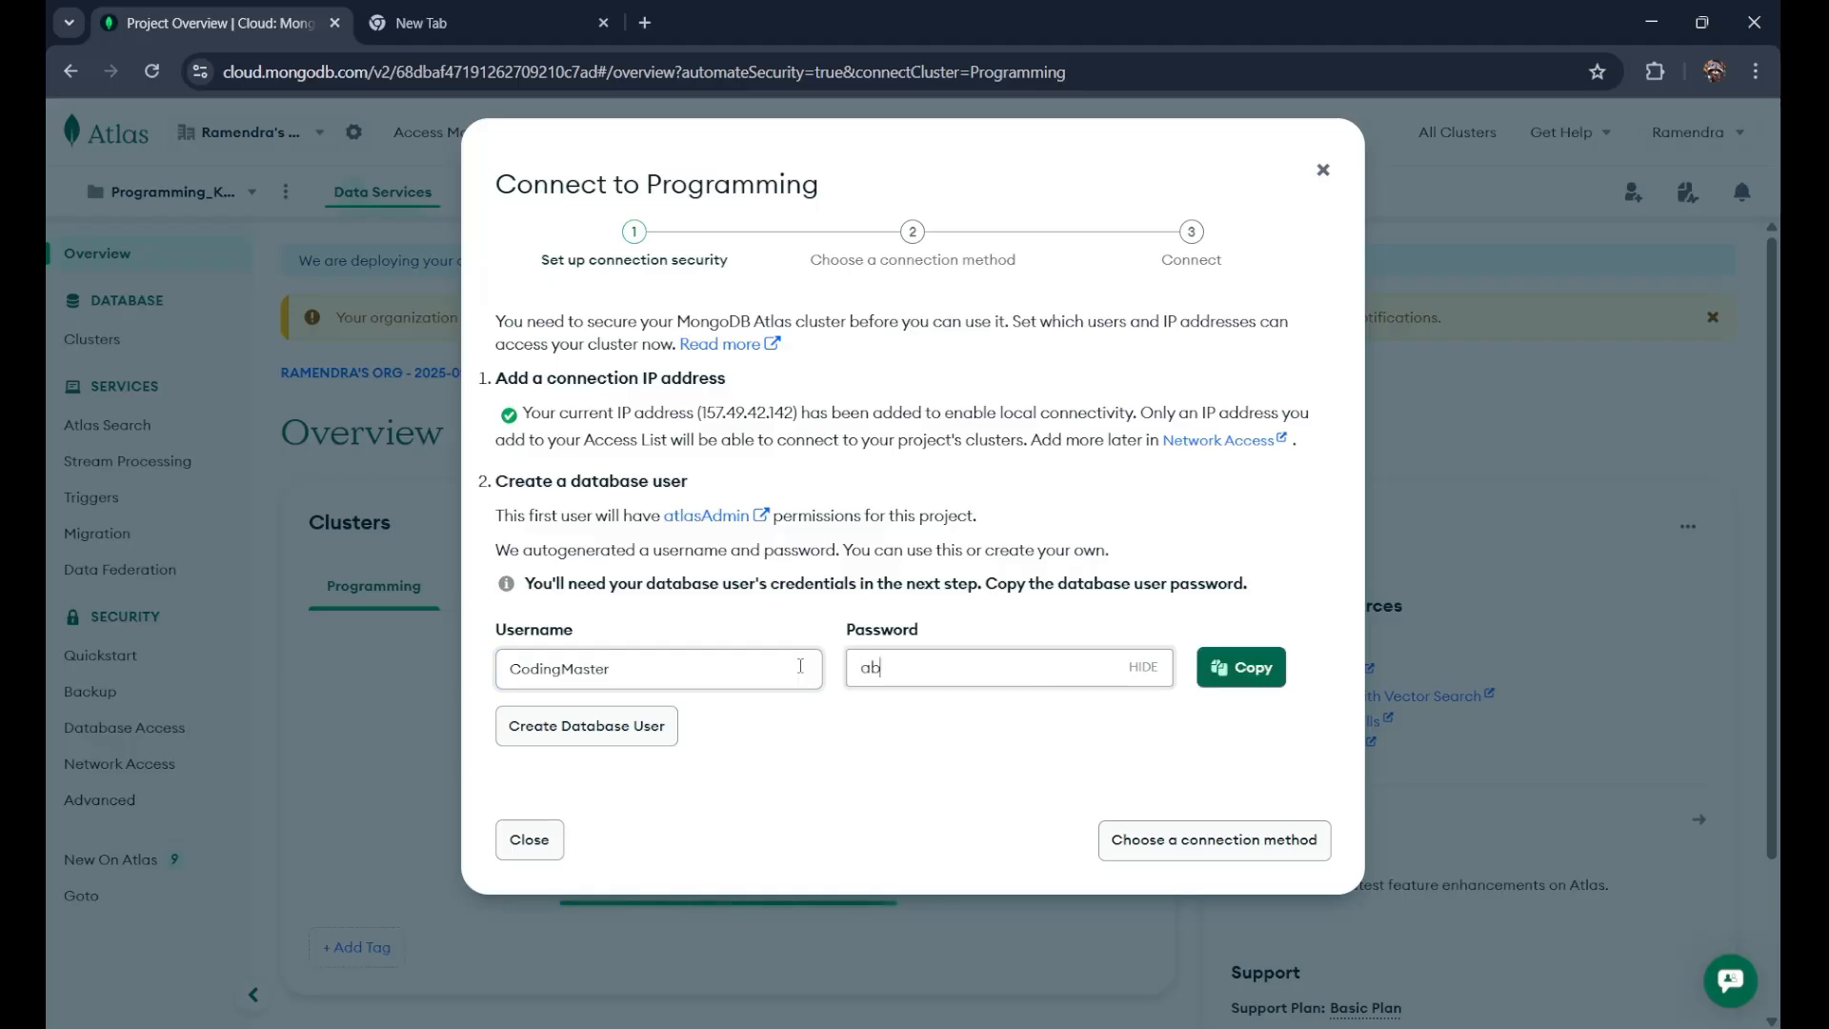
{"action": "type", "text": "cd1234"}
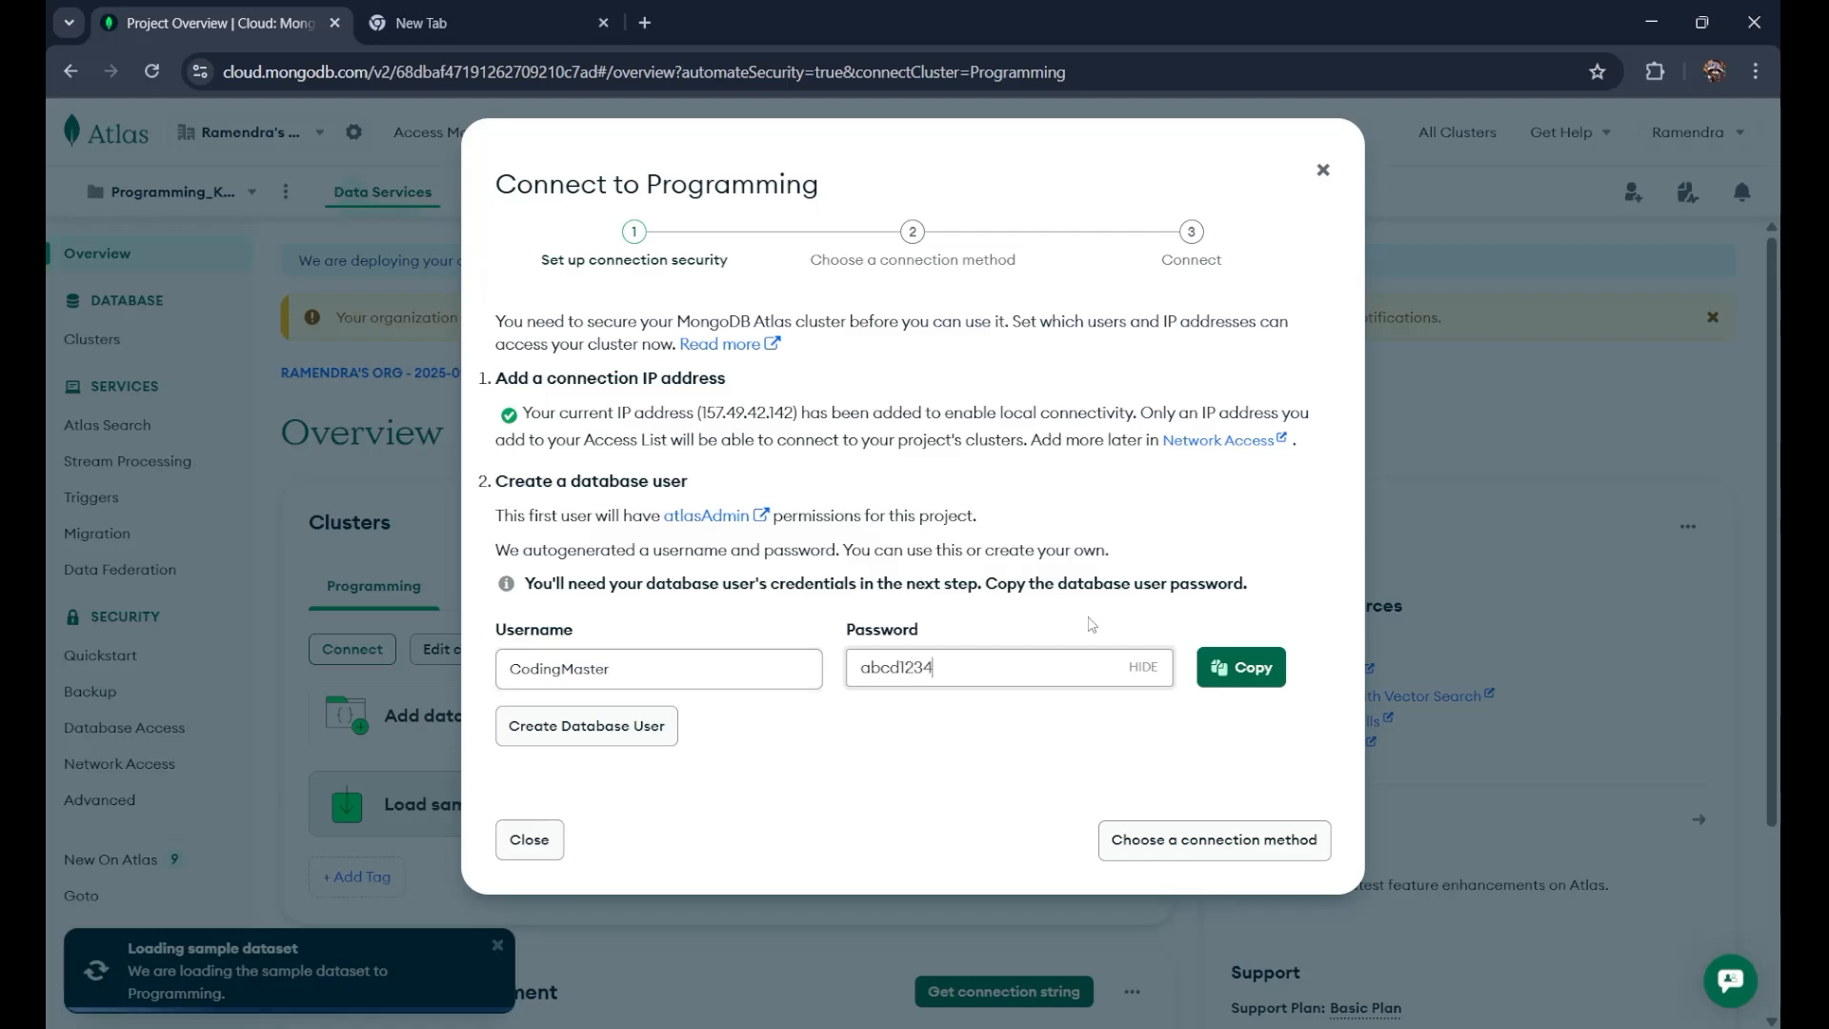
{"action": "left_click", "coordinate": [1241, 667]}
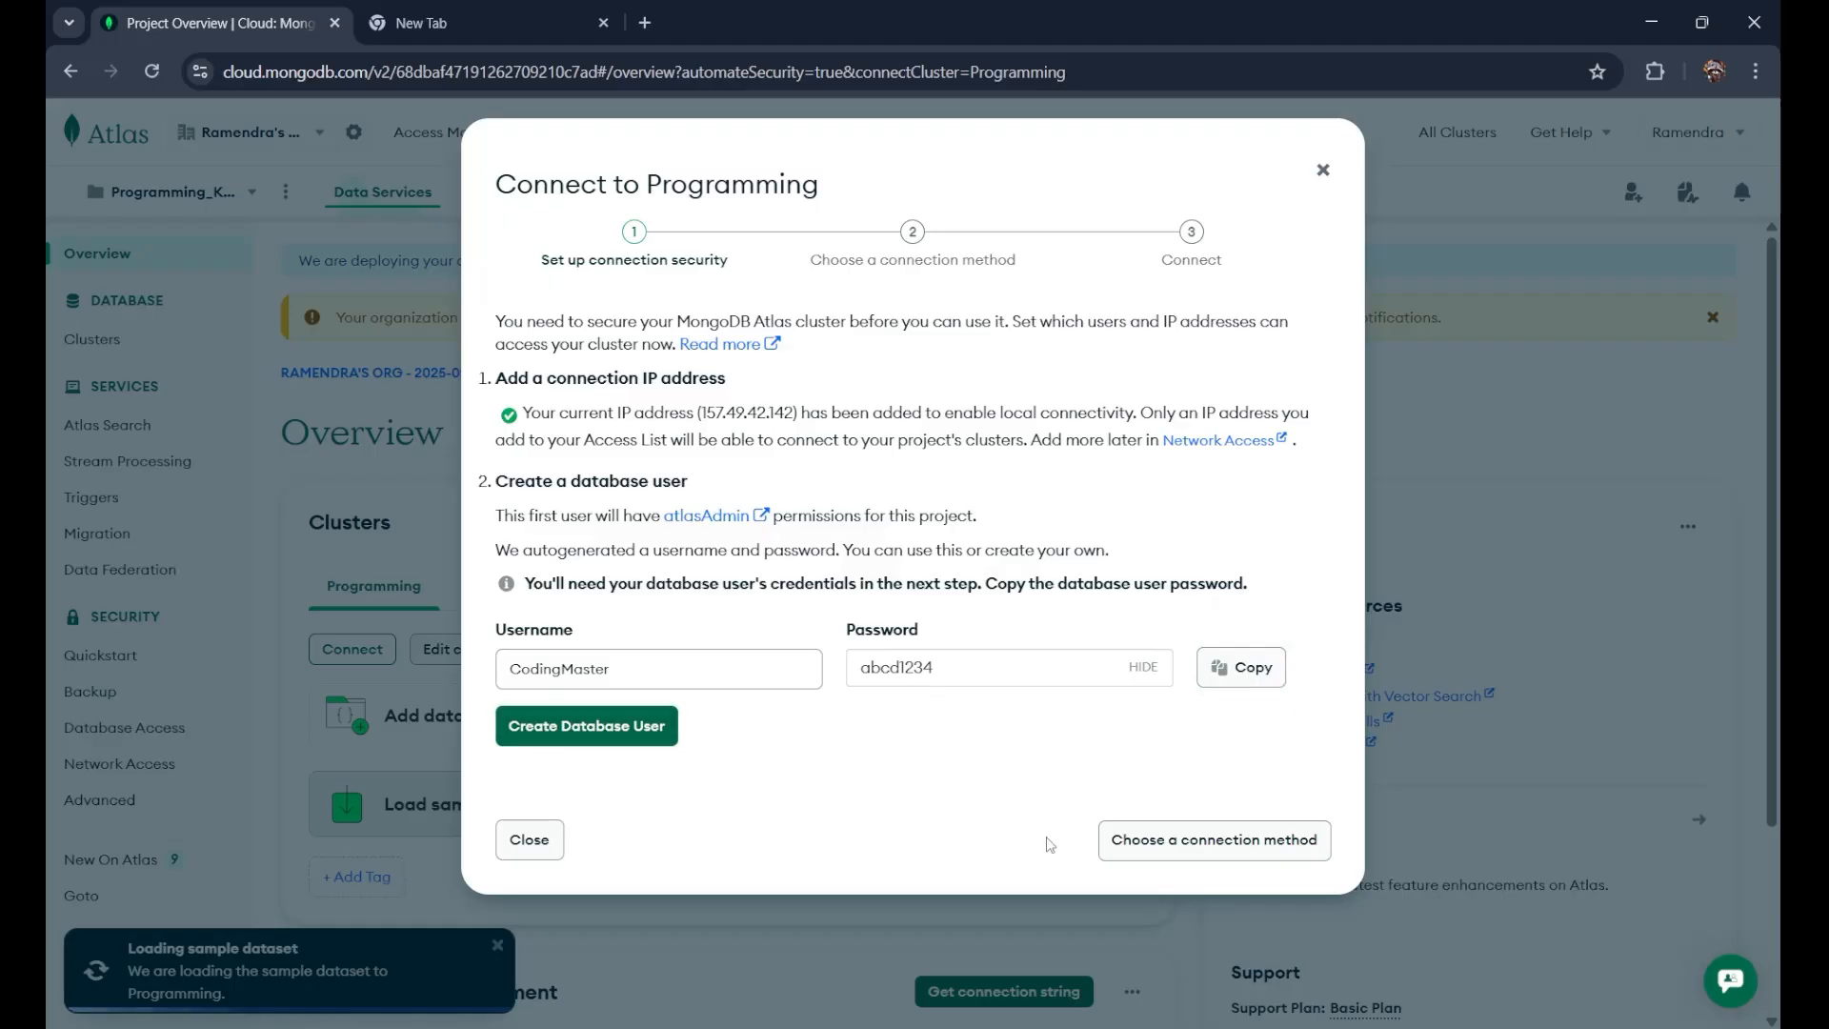
{"action": "left_click", "coordinate": [648, 731]}
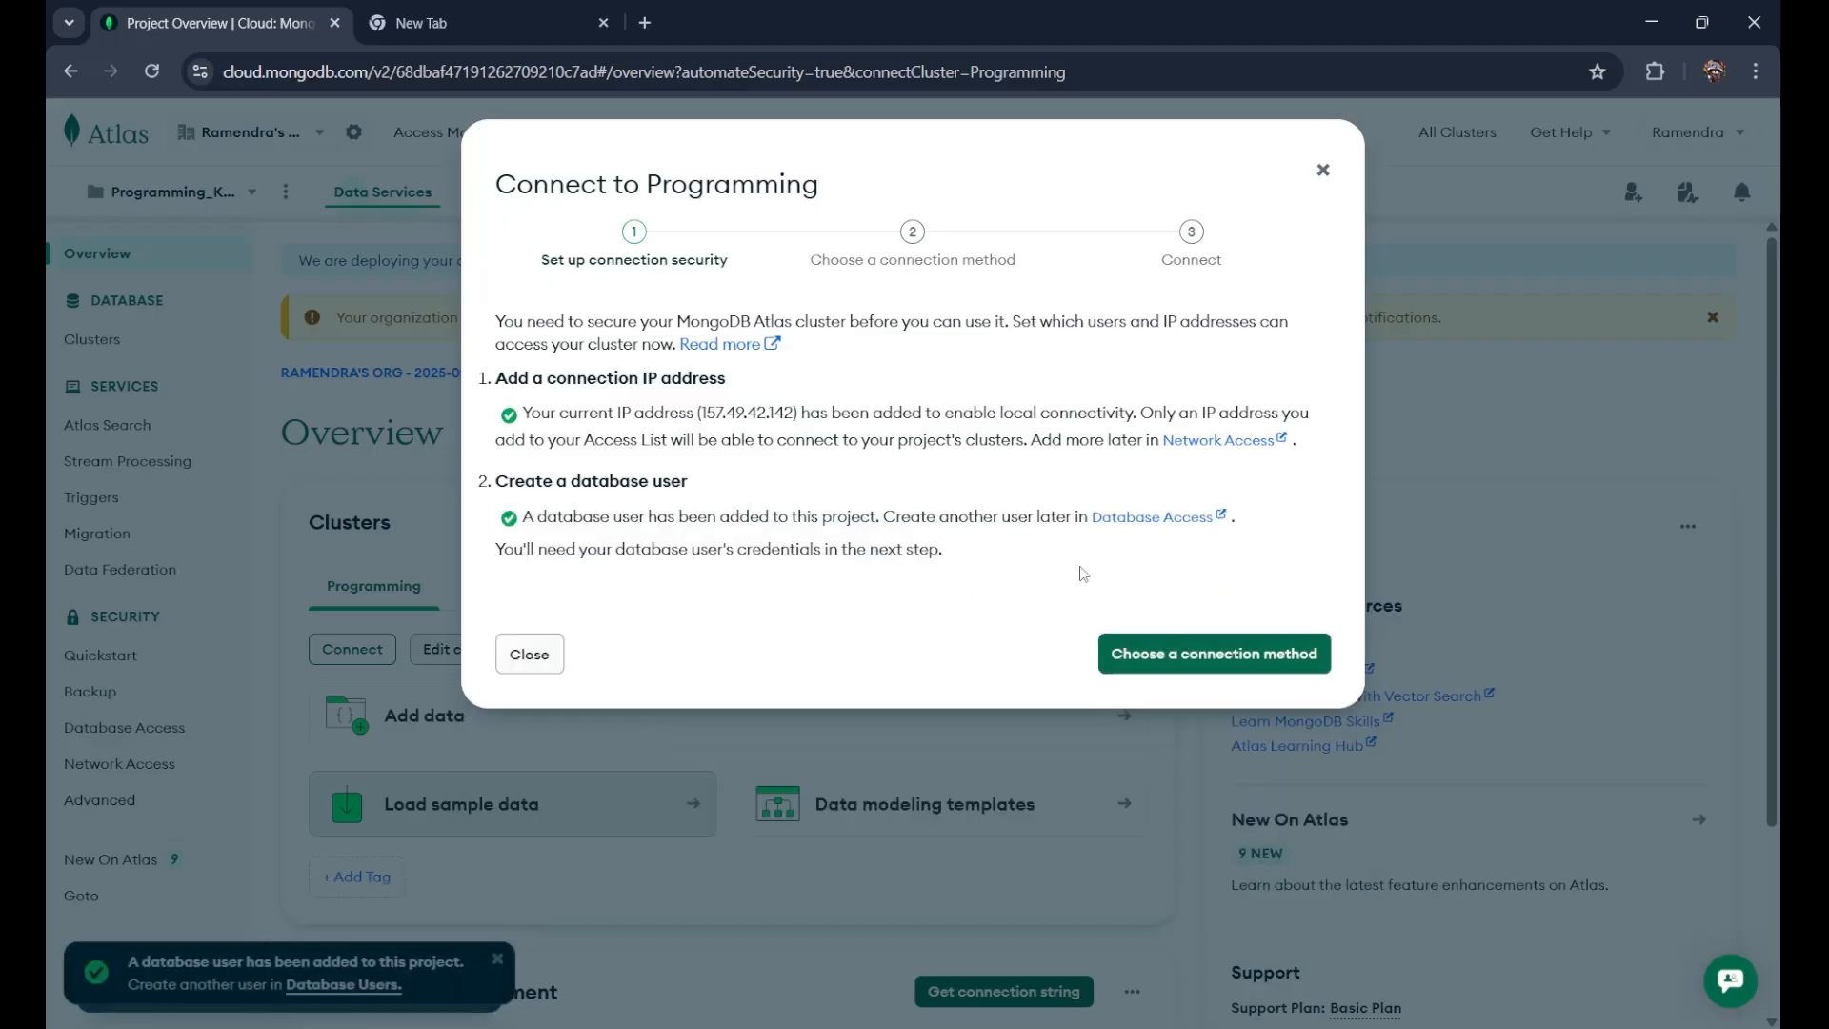
{"action": "left_click", "coordinate": [1204, 657]}
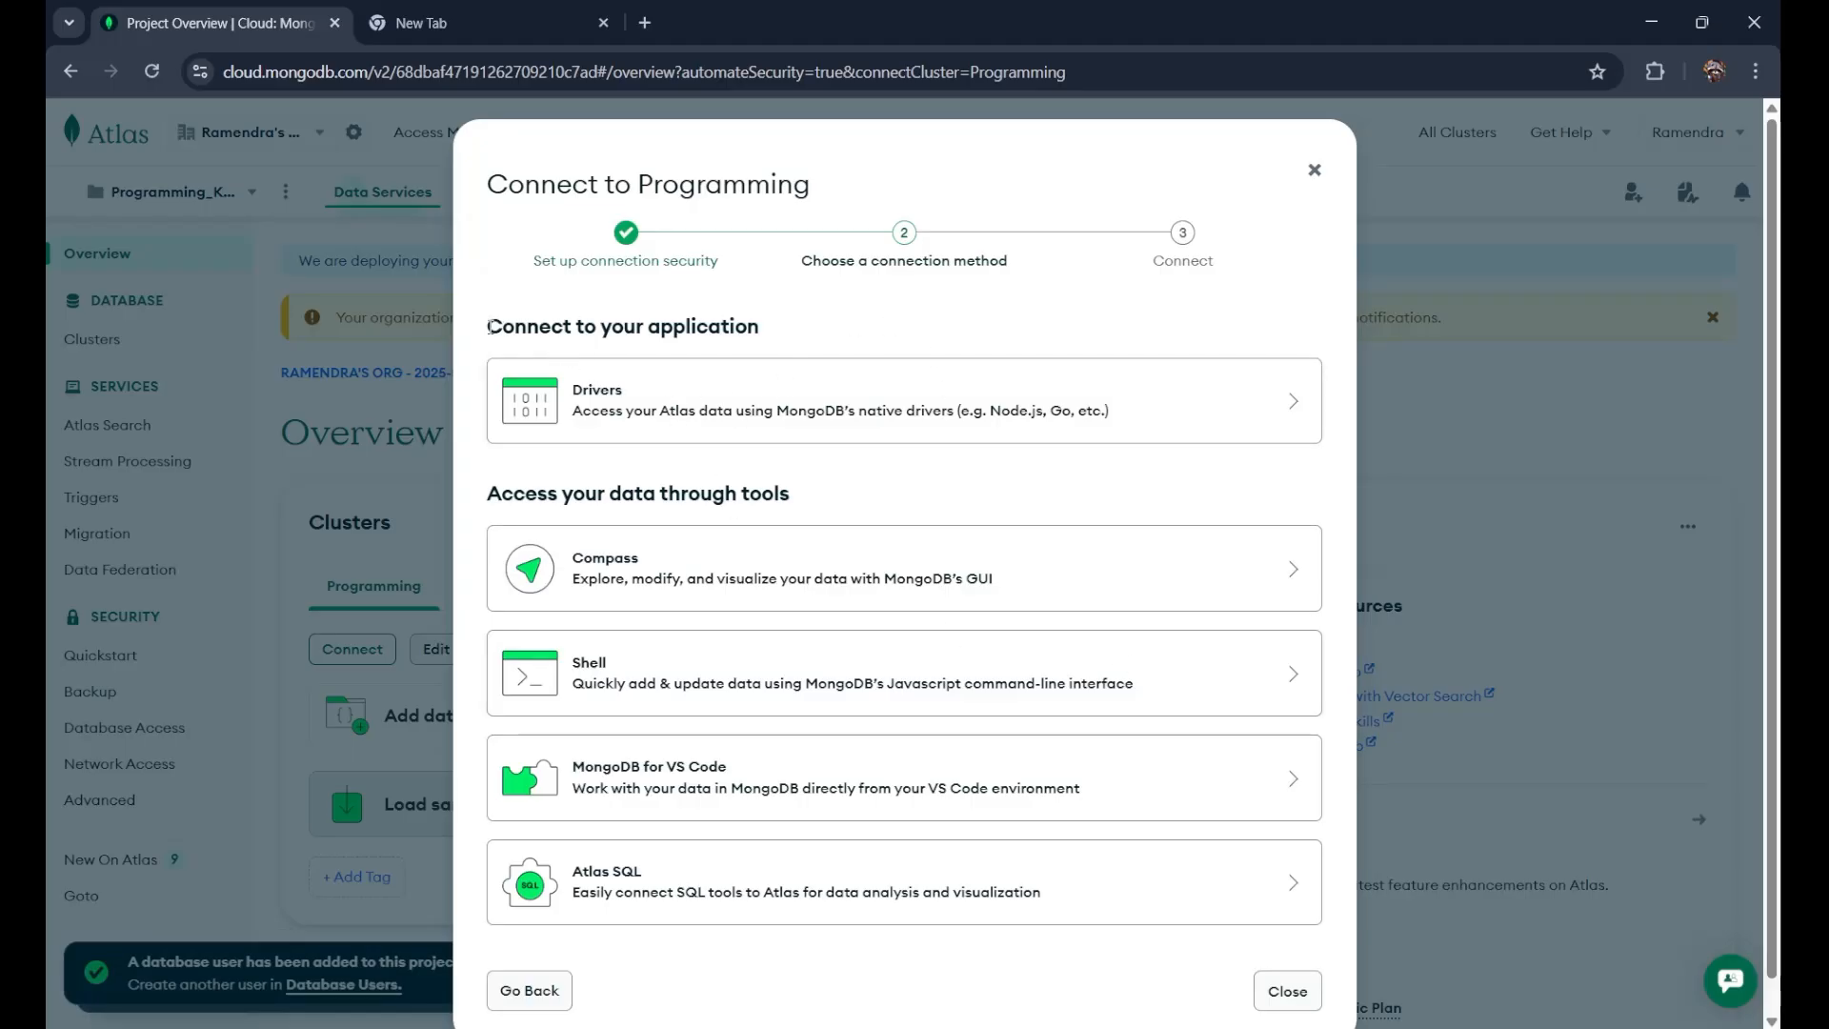
{"action": "left_click_drag", "start_coordinate": [489, 327], "coordinate": [762, 328]}
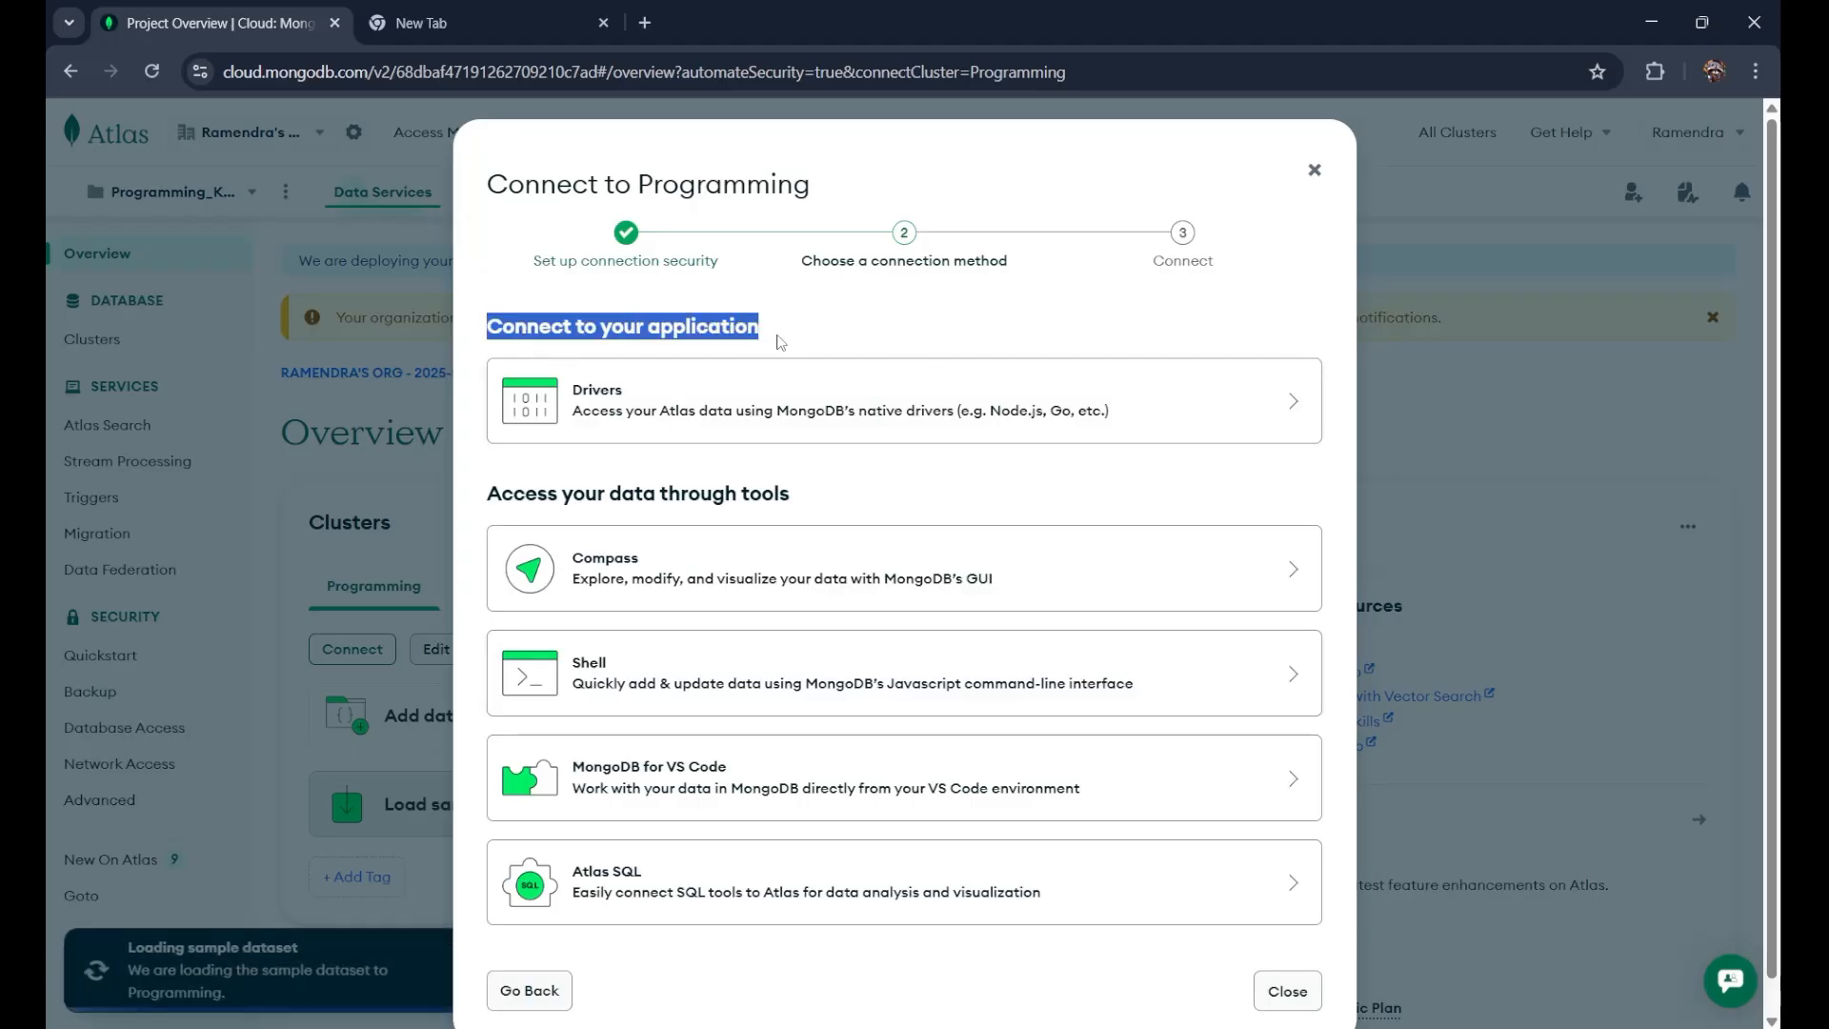
Step: Choose Drivers and review the npm install mongodb command and the Node.js connection string
{"action": "left_click", "coordinate": [839, 435]}
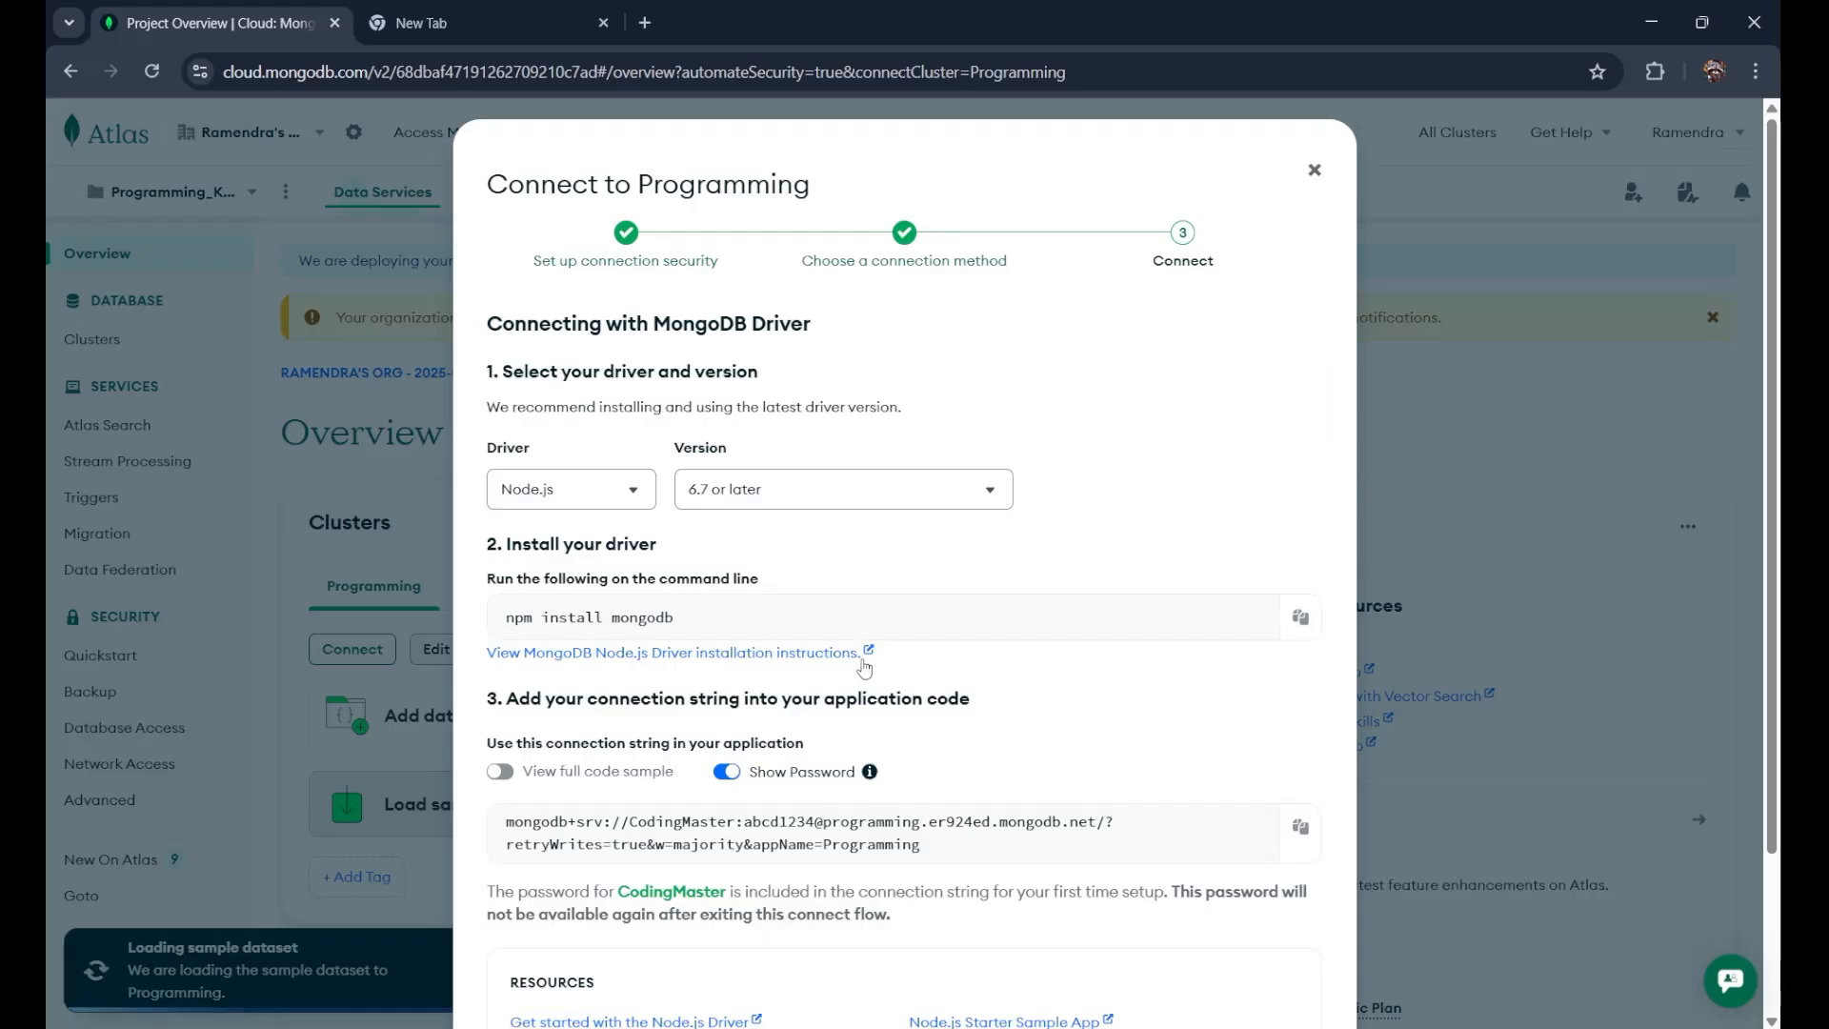
{"action": "scroll", "coordinate": [865, 669], "scroll_direction": "down", "scroll_amount": 1}
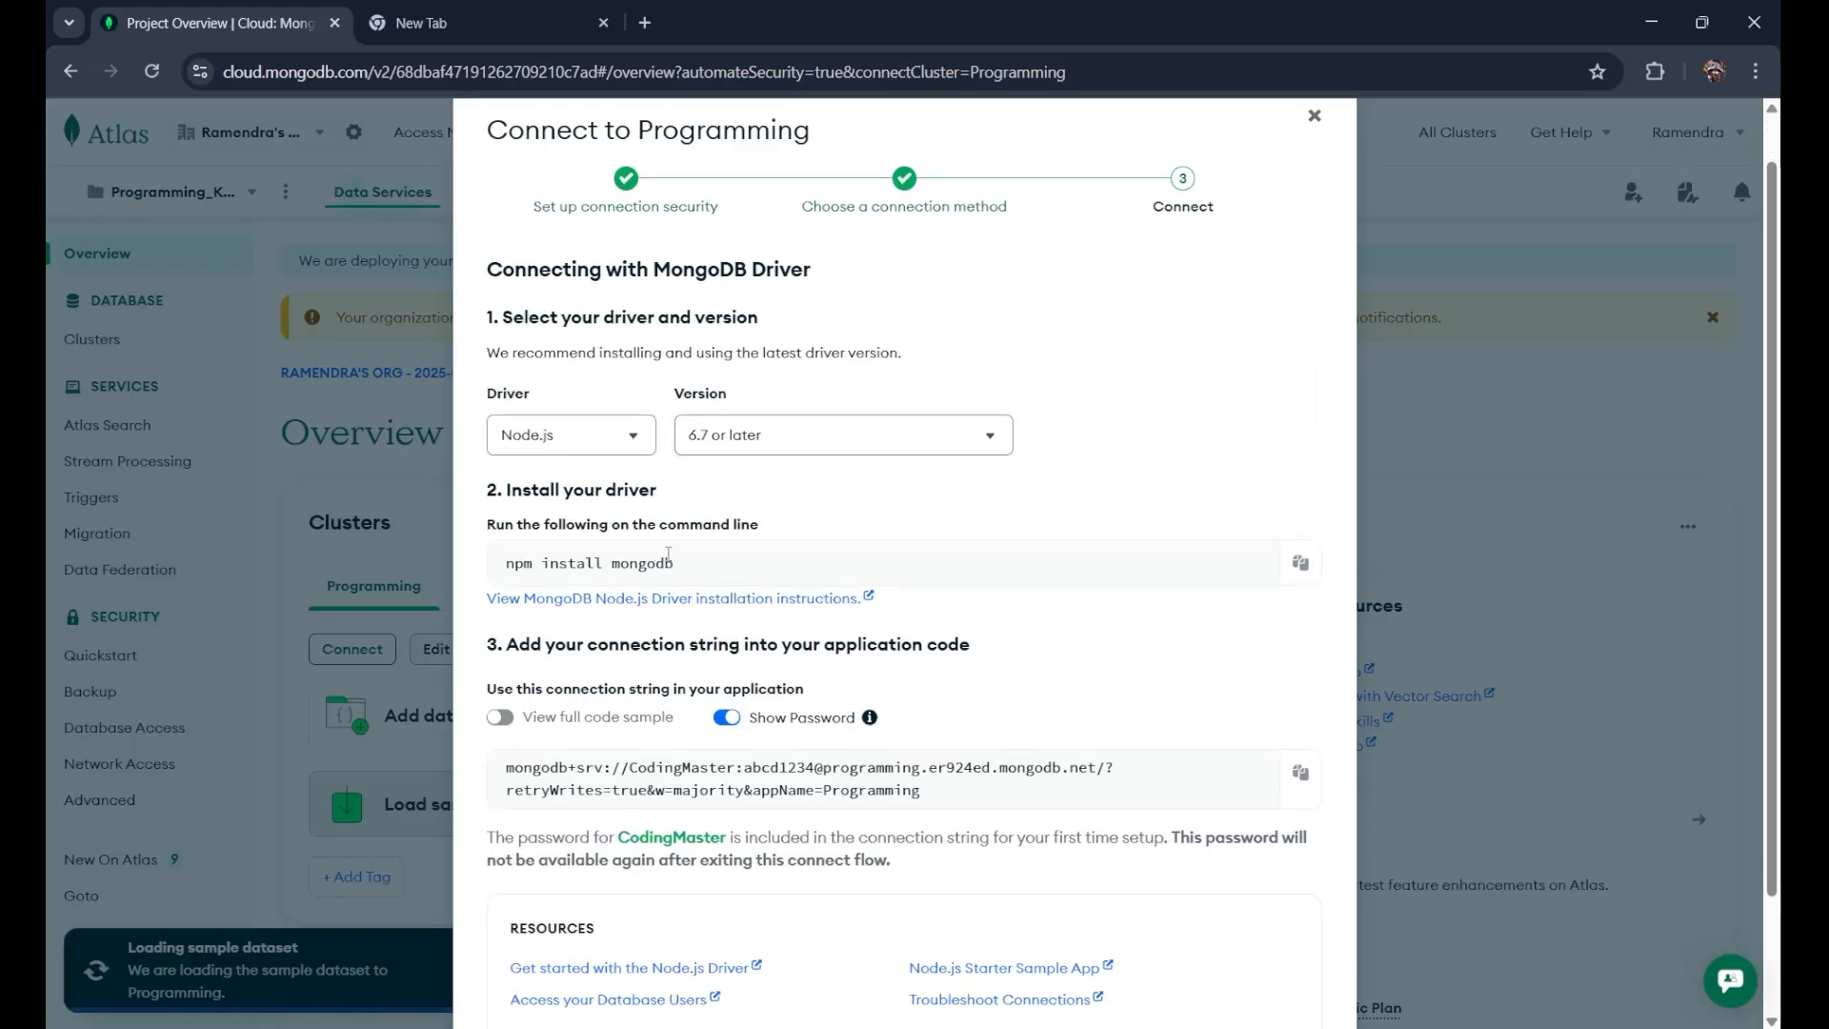
{"action": "left_click_drag", "start_coordinate": [716, 562], "coordinate": [482, 563]}
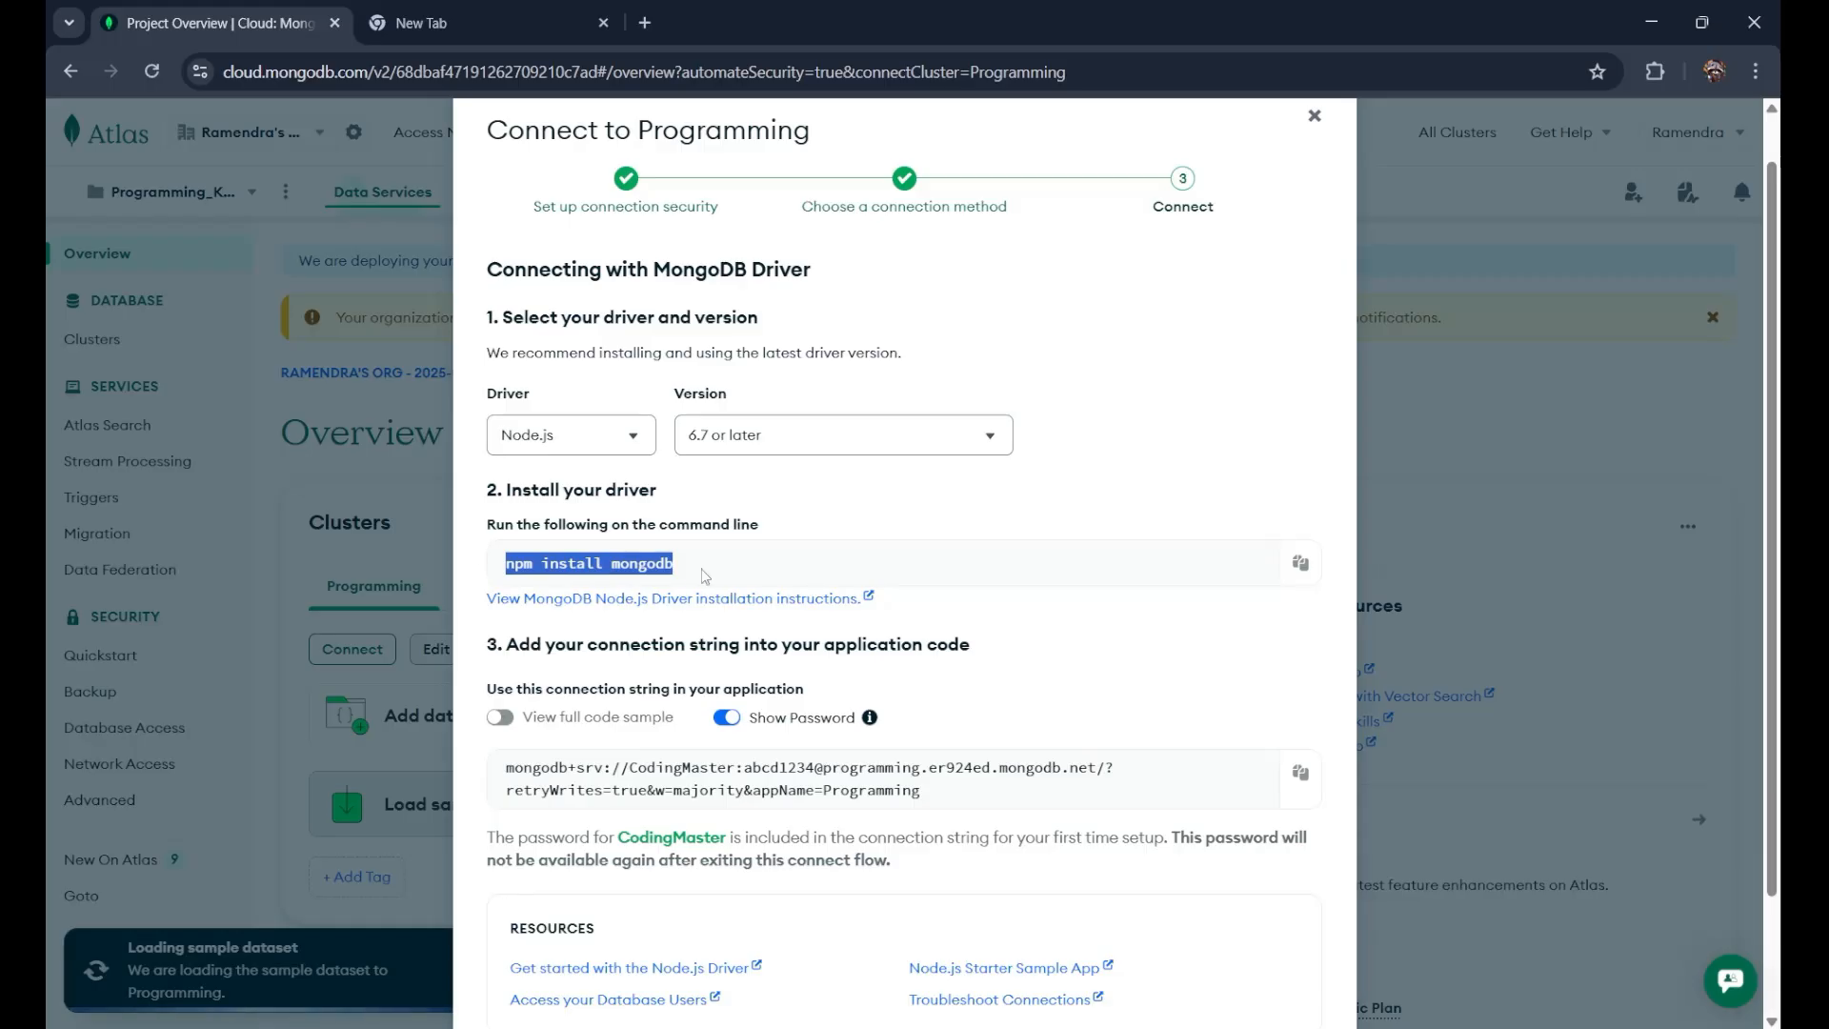
{"action": "scroll", "coordinate": [549, 606], "scroll_direction": "down", "scroll_amount": 2}
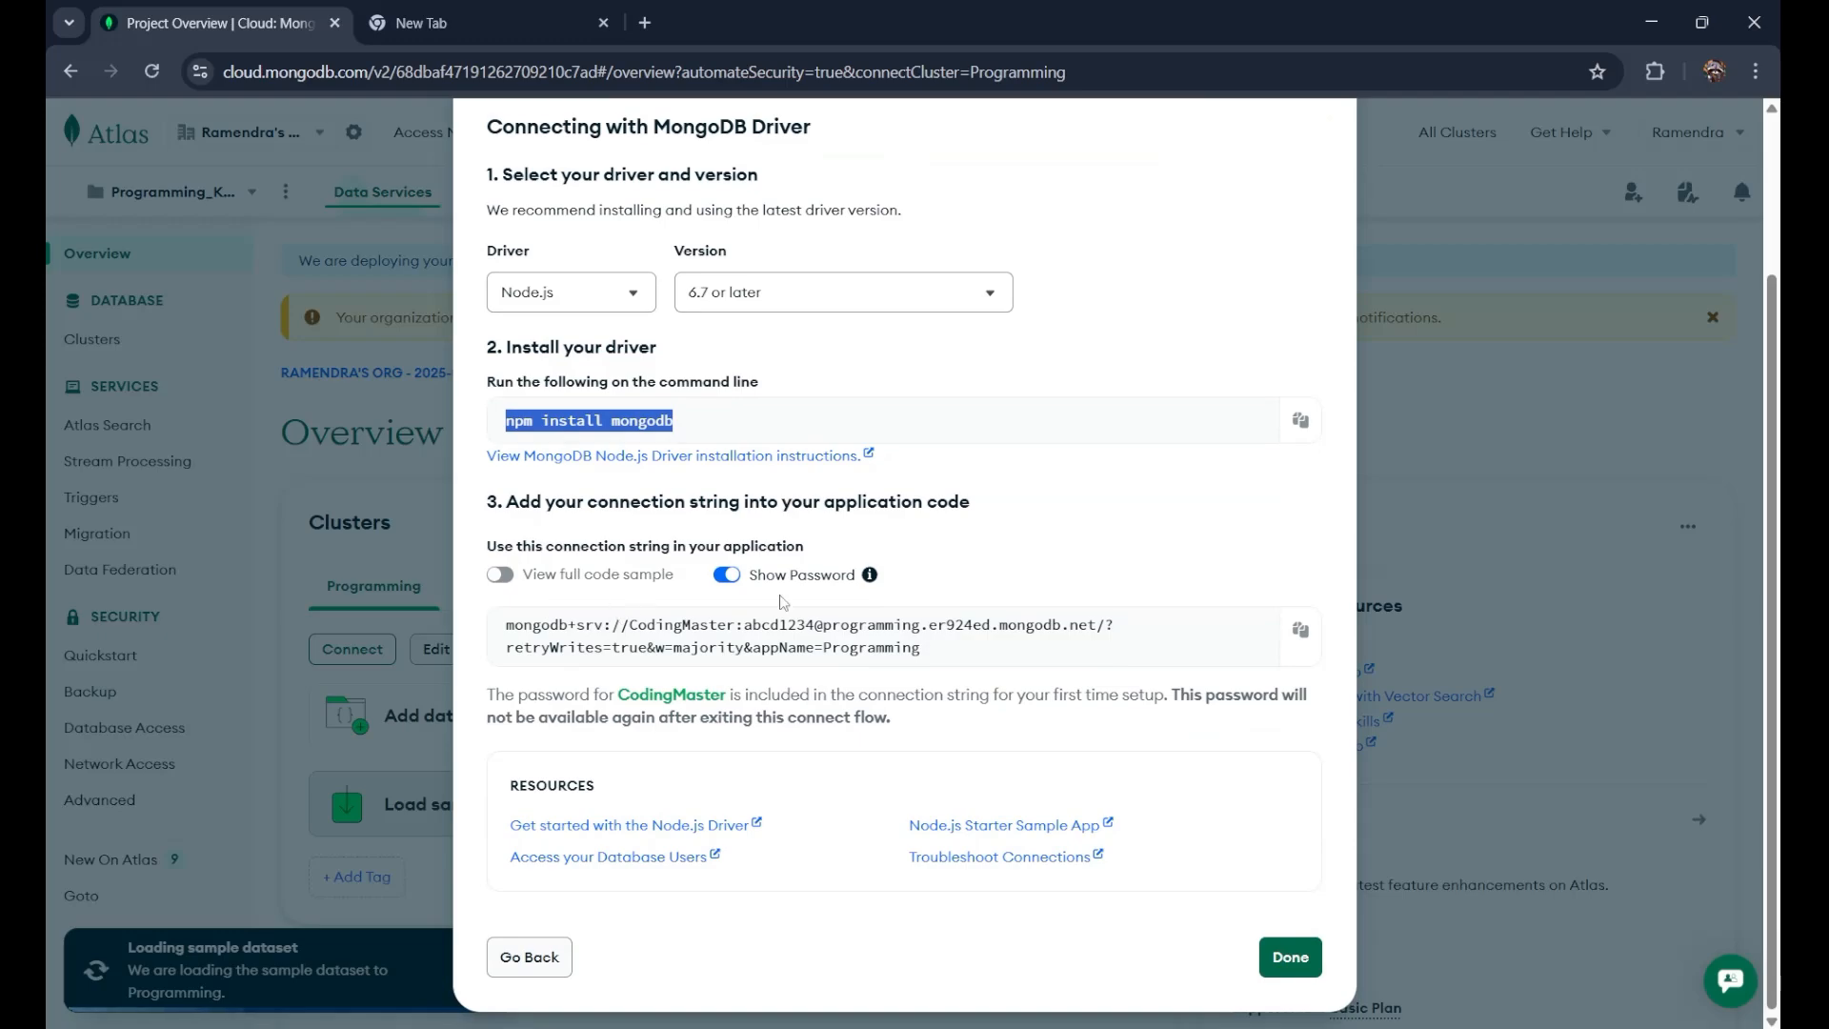
{"action": "left_click_drag", "start_coordinate": [501, 626], "coordinate": [967, 665]}
{"action": "left_click", "coordinate": [734, 650]}
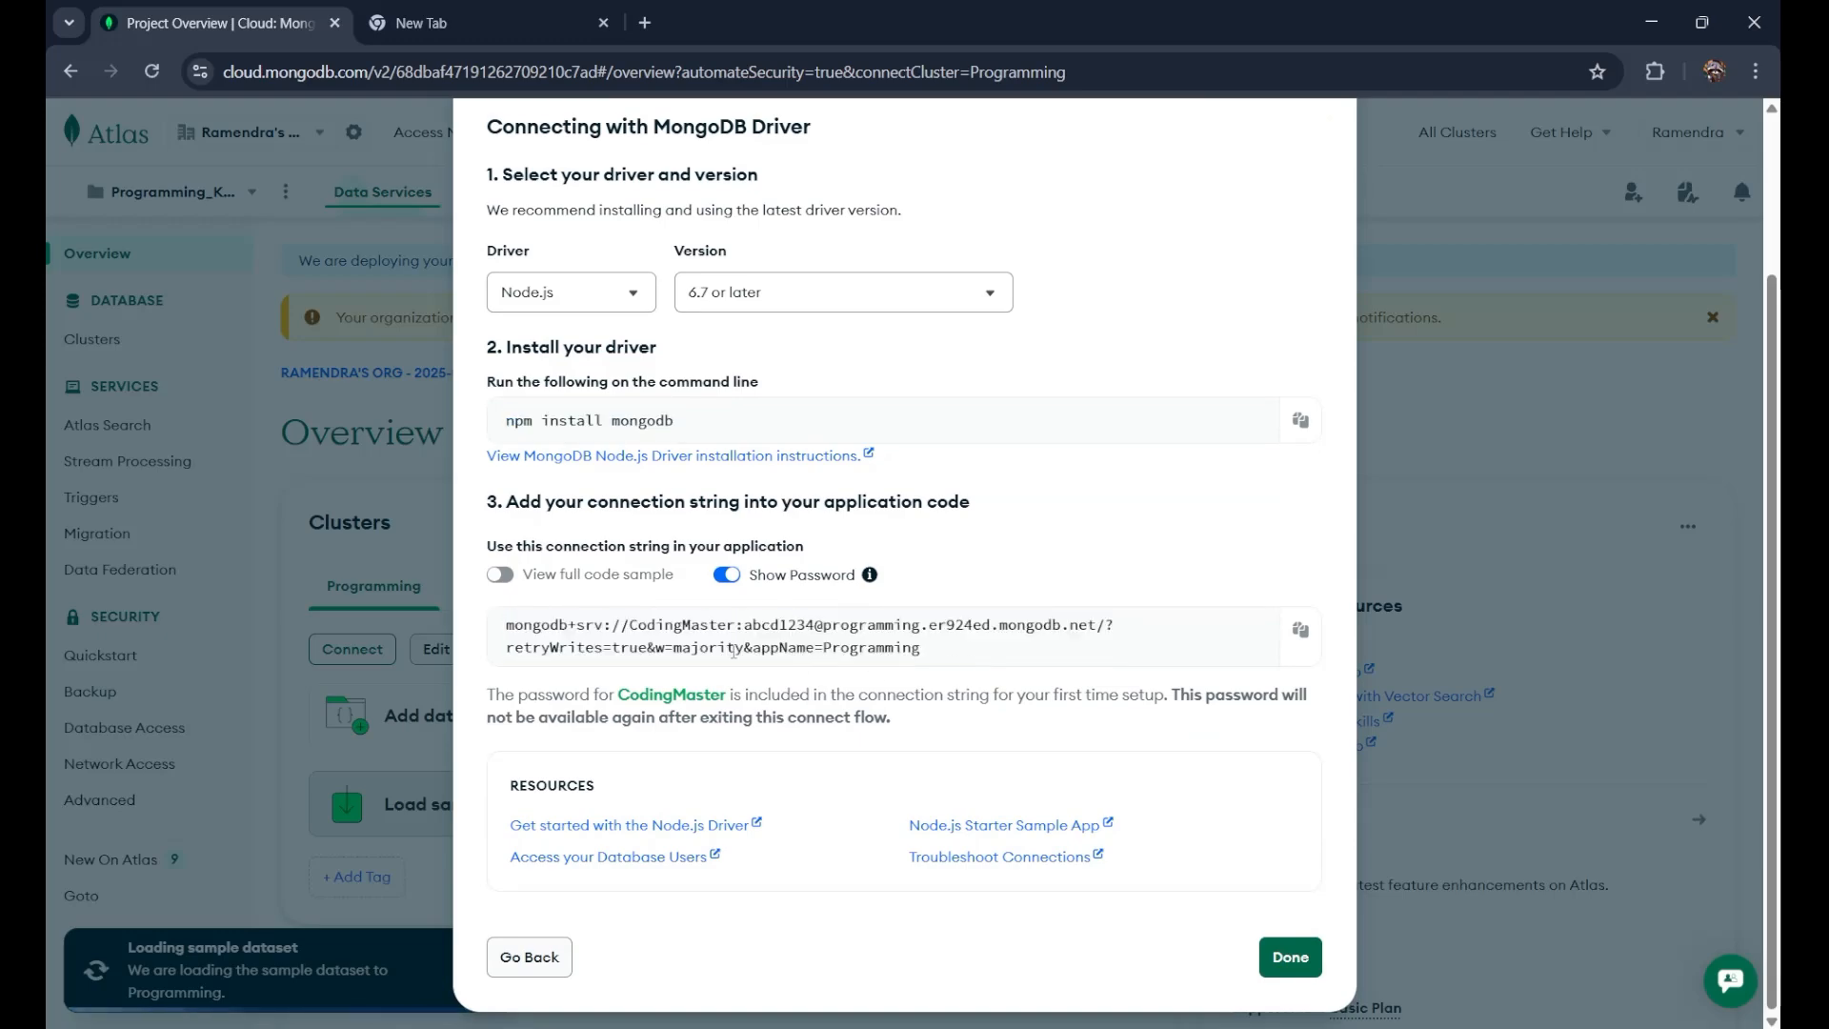
Step: Preview the full Node.js code sample, then return to the bare connection string and copy it
{"action": "left_click", "coordinate": [500, 577]}
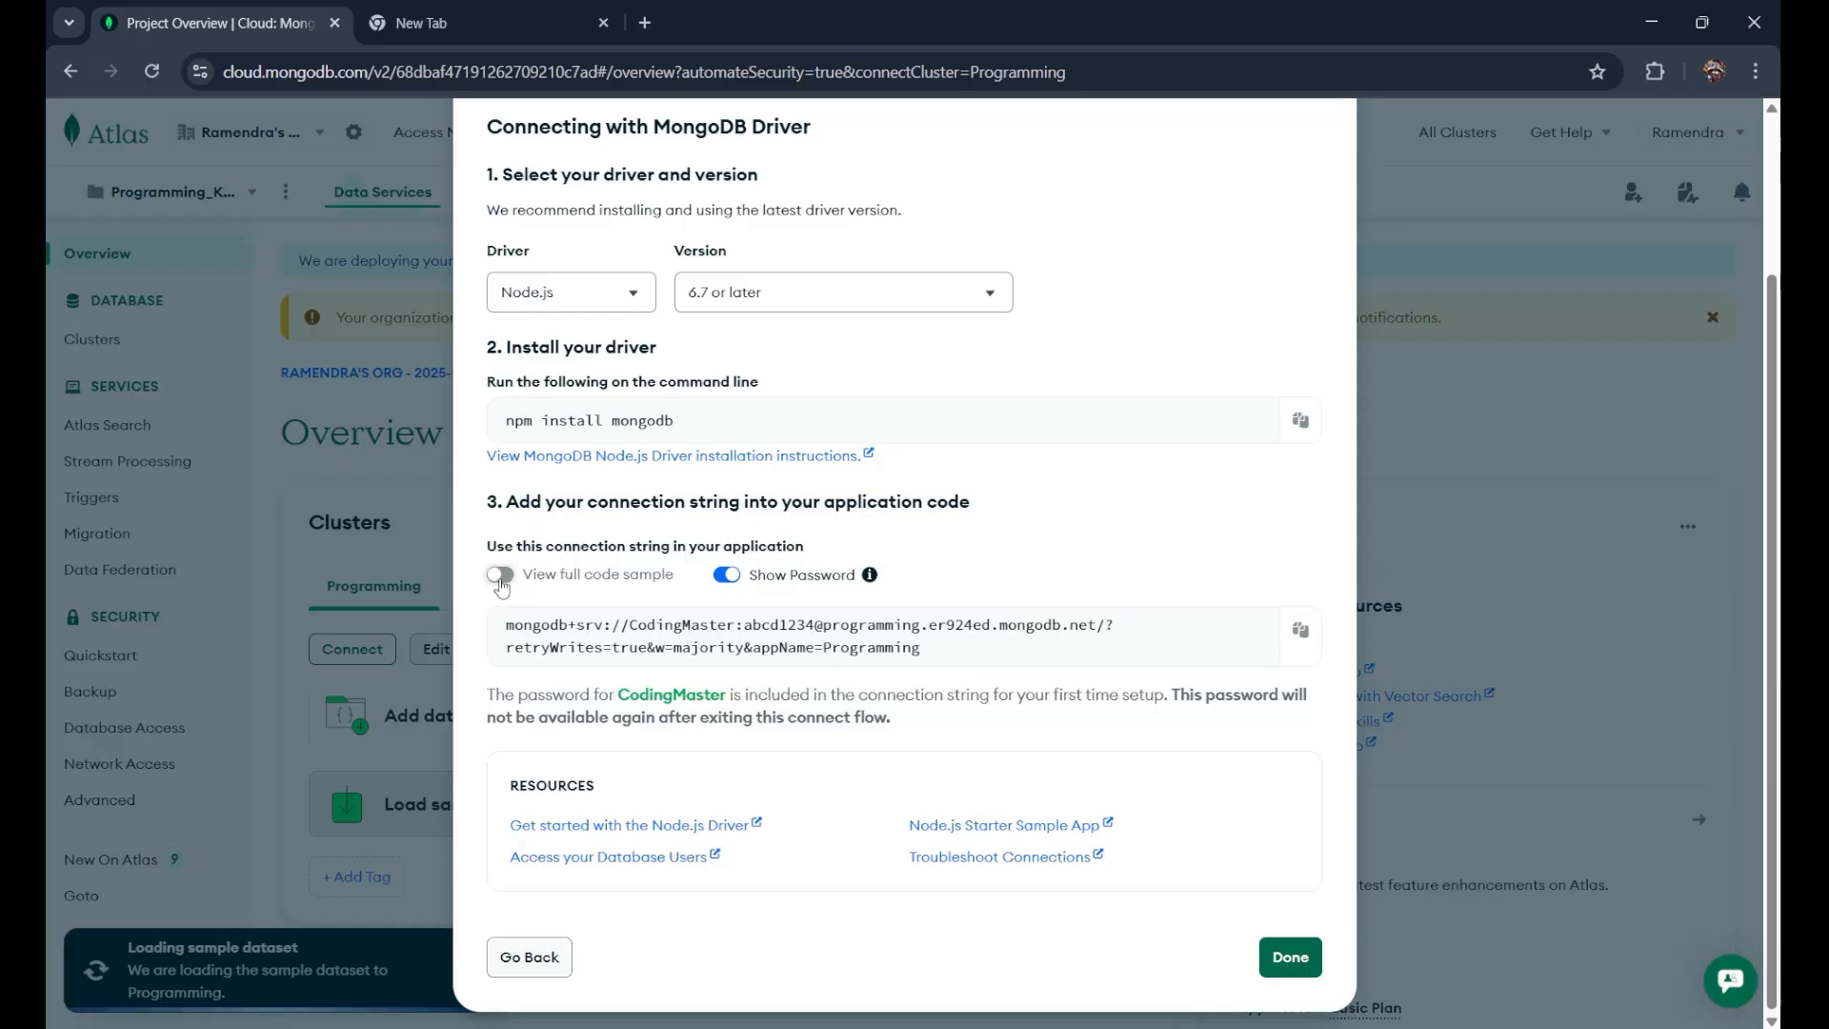
{"action": "scroll", "coordinate": [751, 765], "scroll_direction": "down", "scroll_amount": 4}
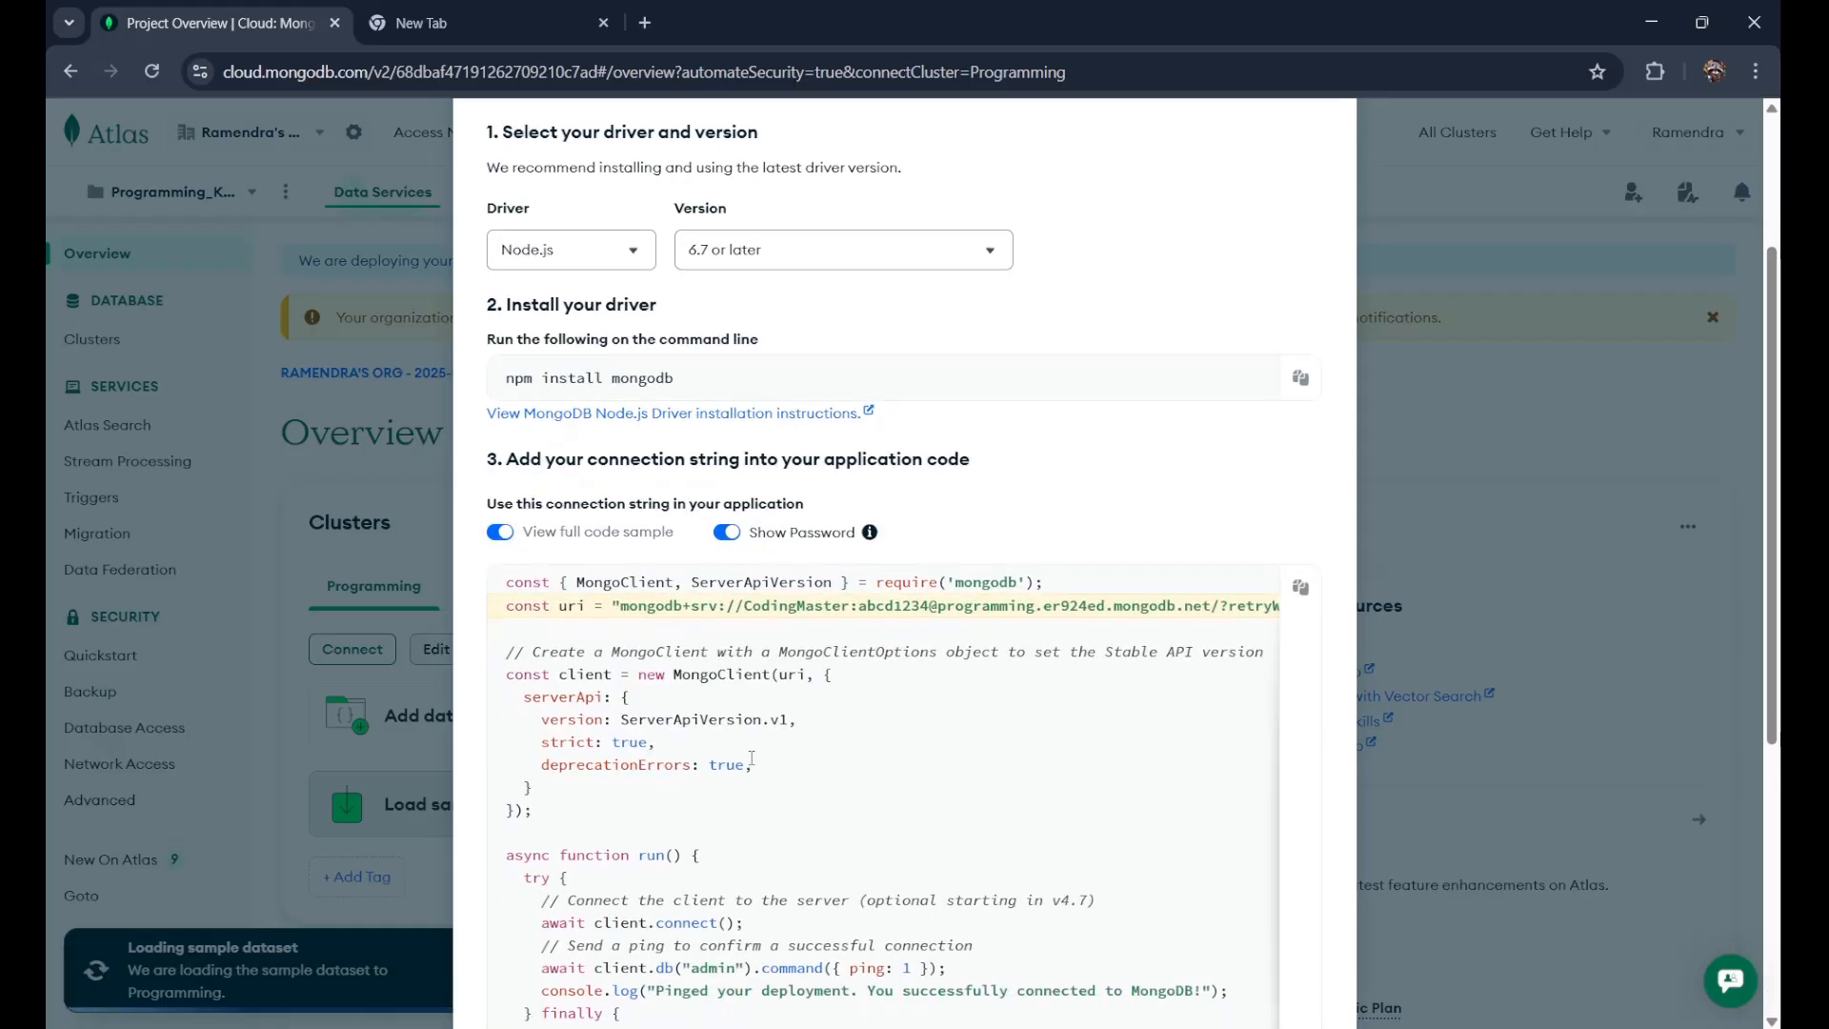
{"action": "scroll", "coordinate": [786, 391], "scroll_direction": "up", "scroll_amount": 2}
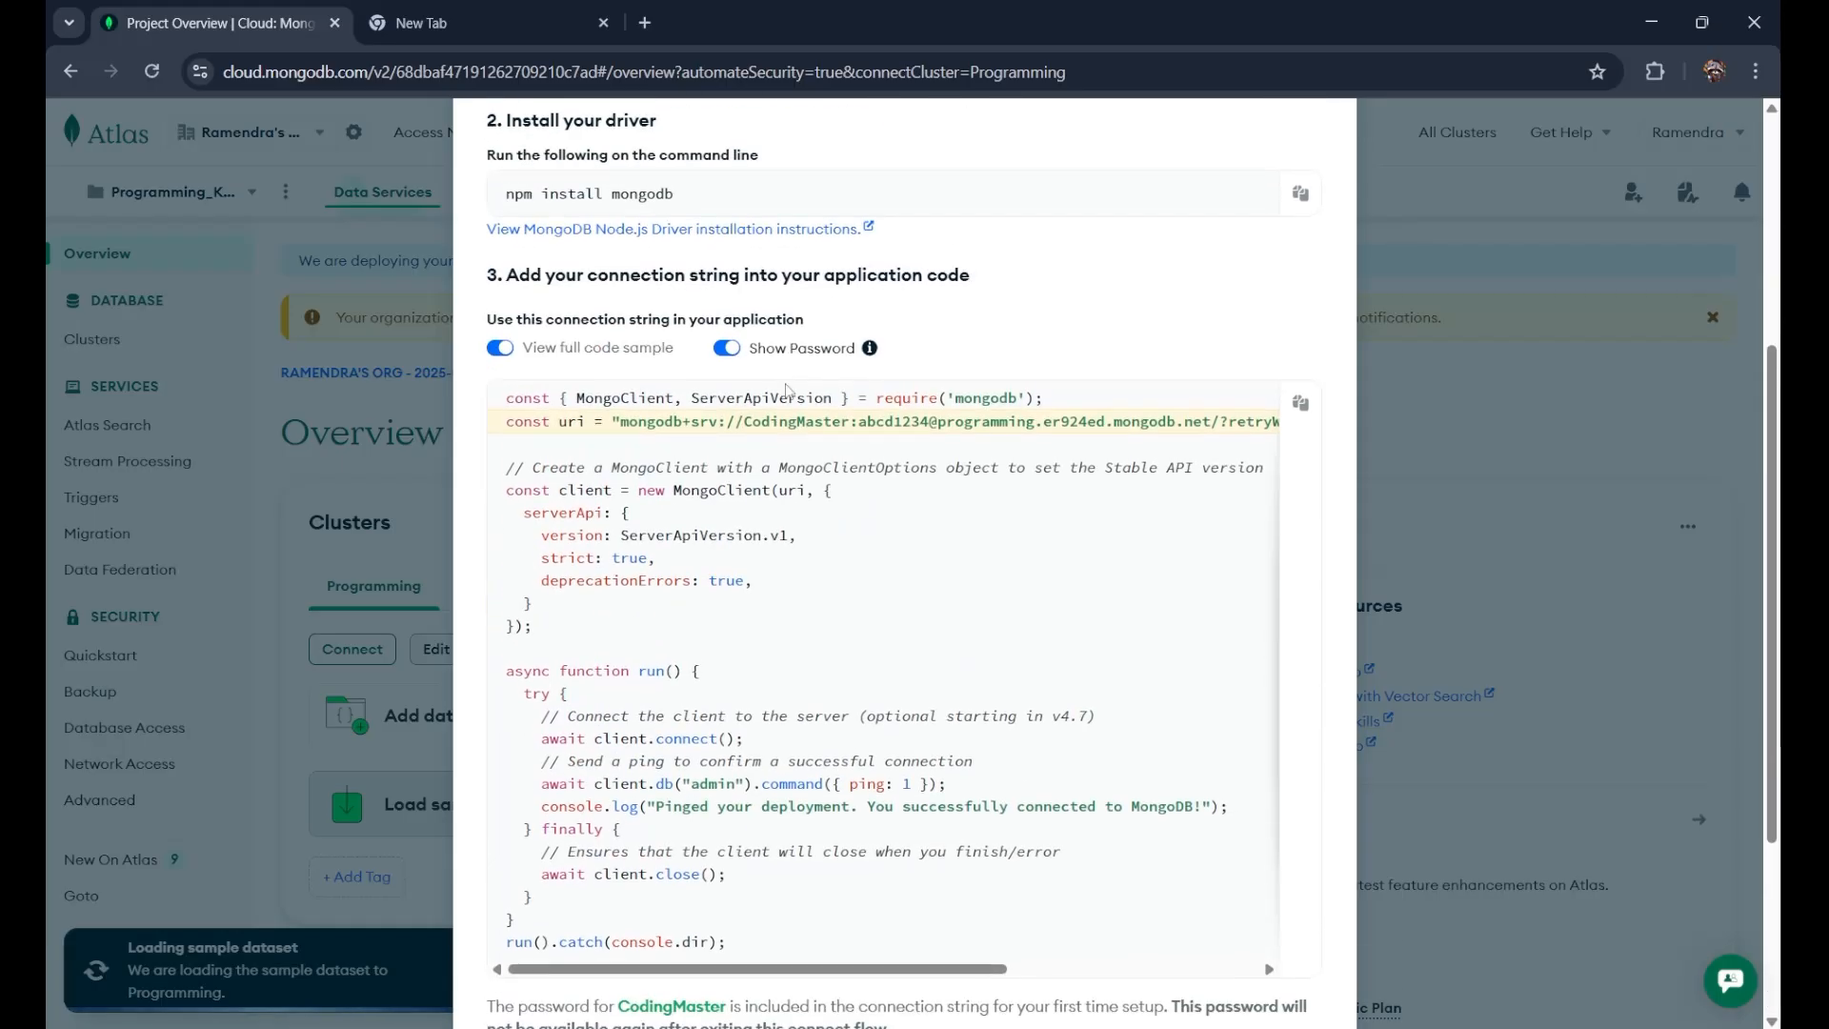
{"action": "double_click", "coordinate": [628, 397]}
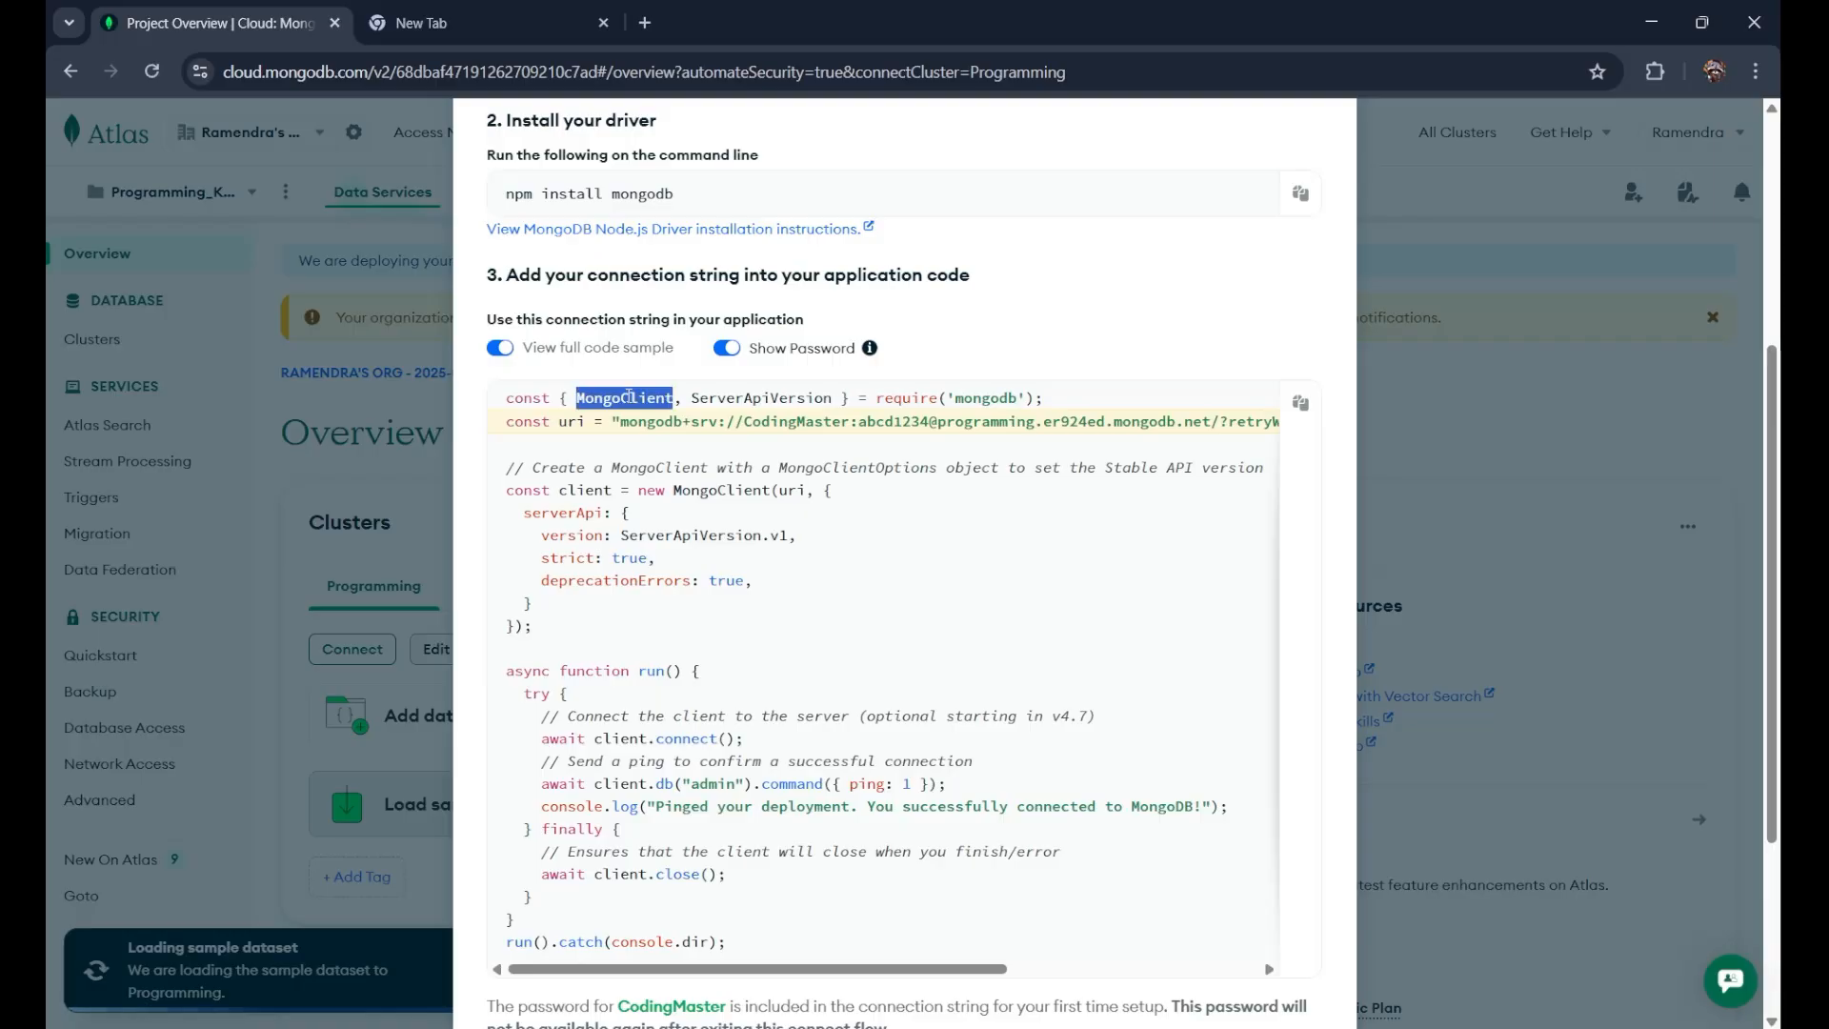
{"action": "left_click", "coordinate": [855, 495]}
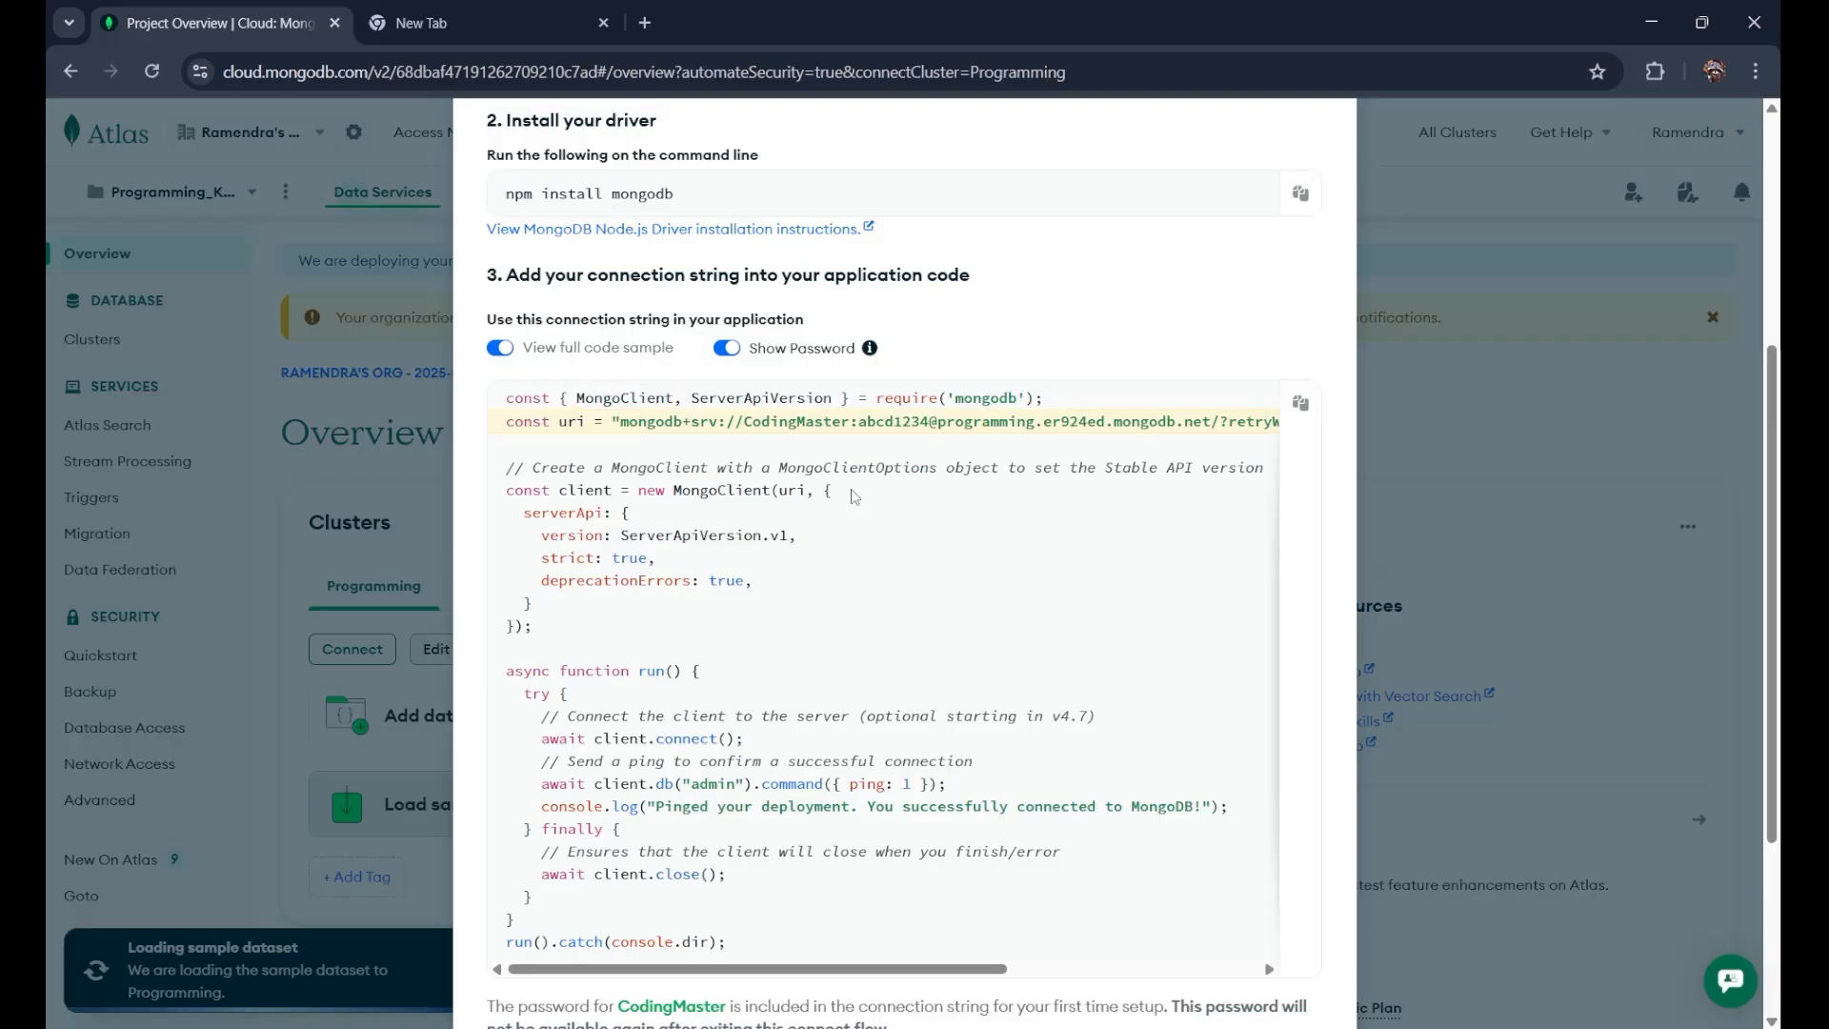
{"action": "scroll", "coordinate": [855, 496], "scroll_direction": "up", "scroll_amount": 2}
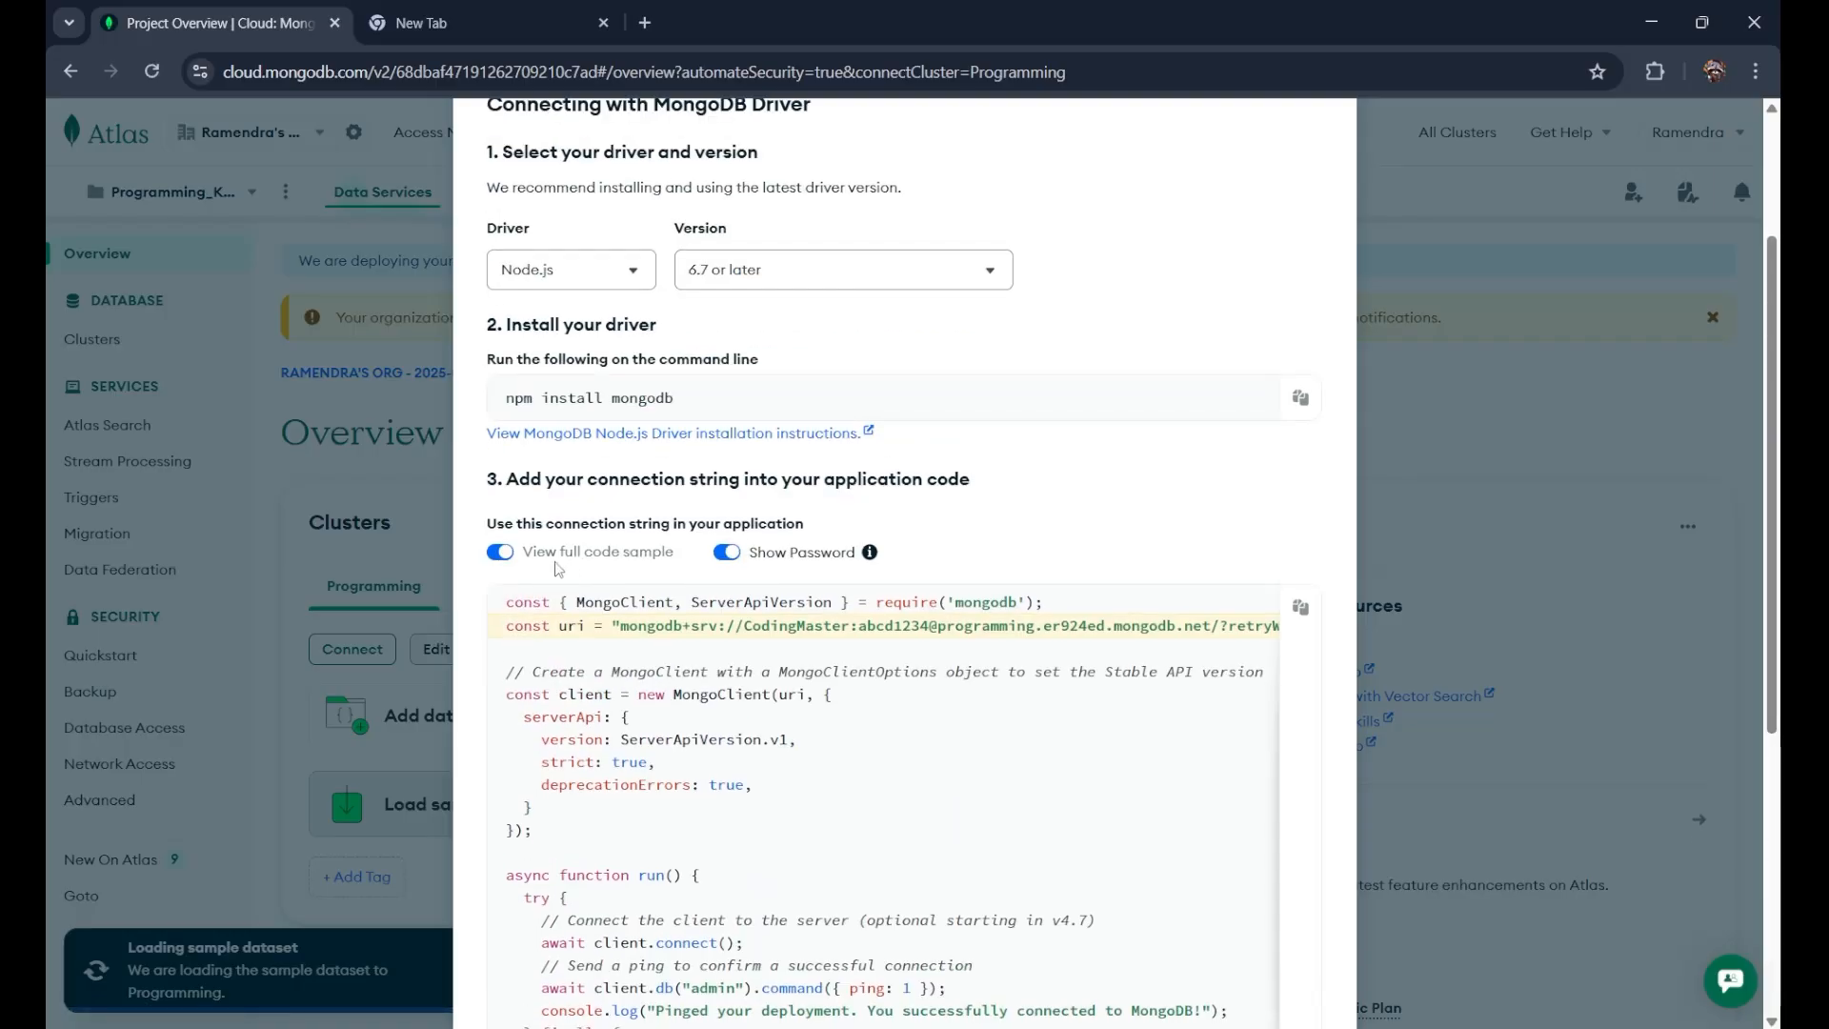
{"action": "left_click", "coordinate": [503, 553]}
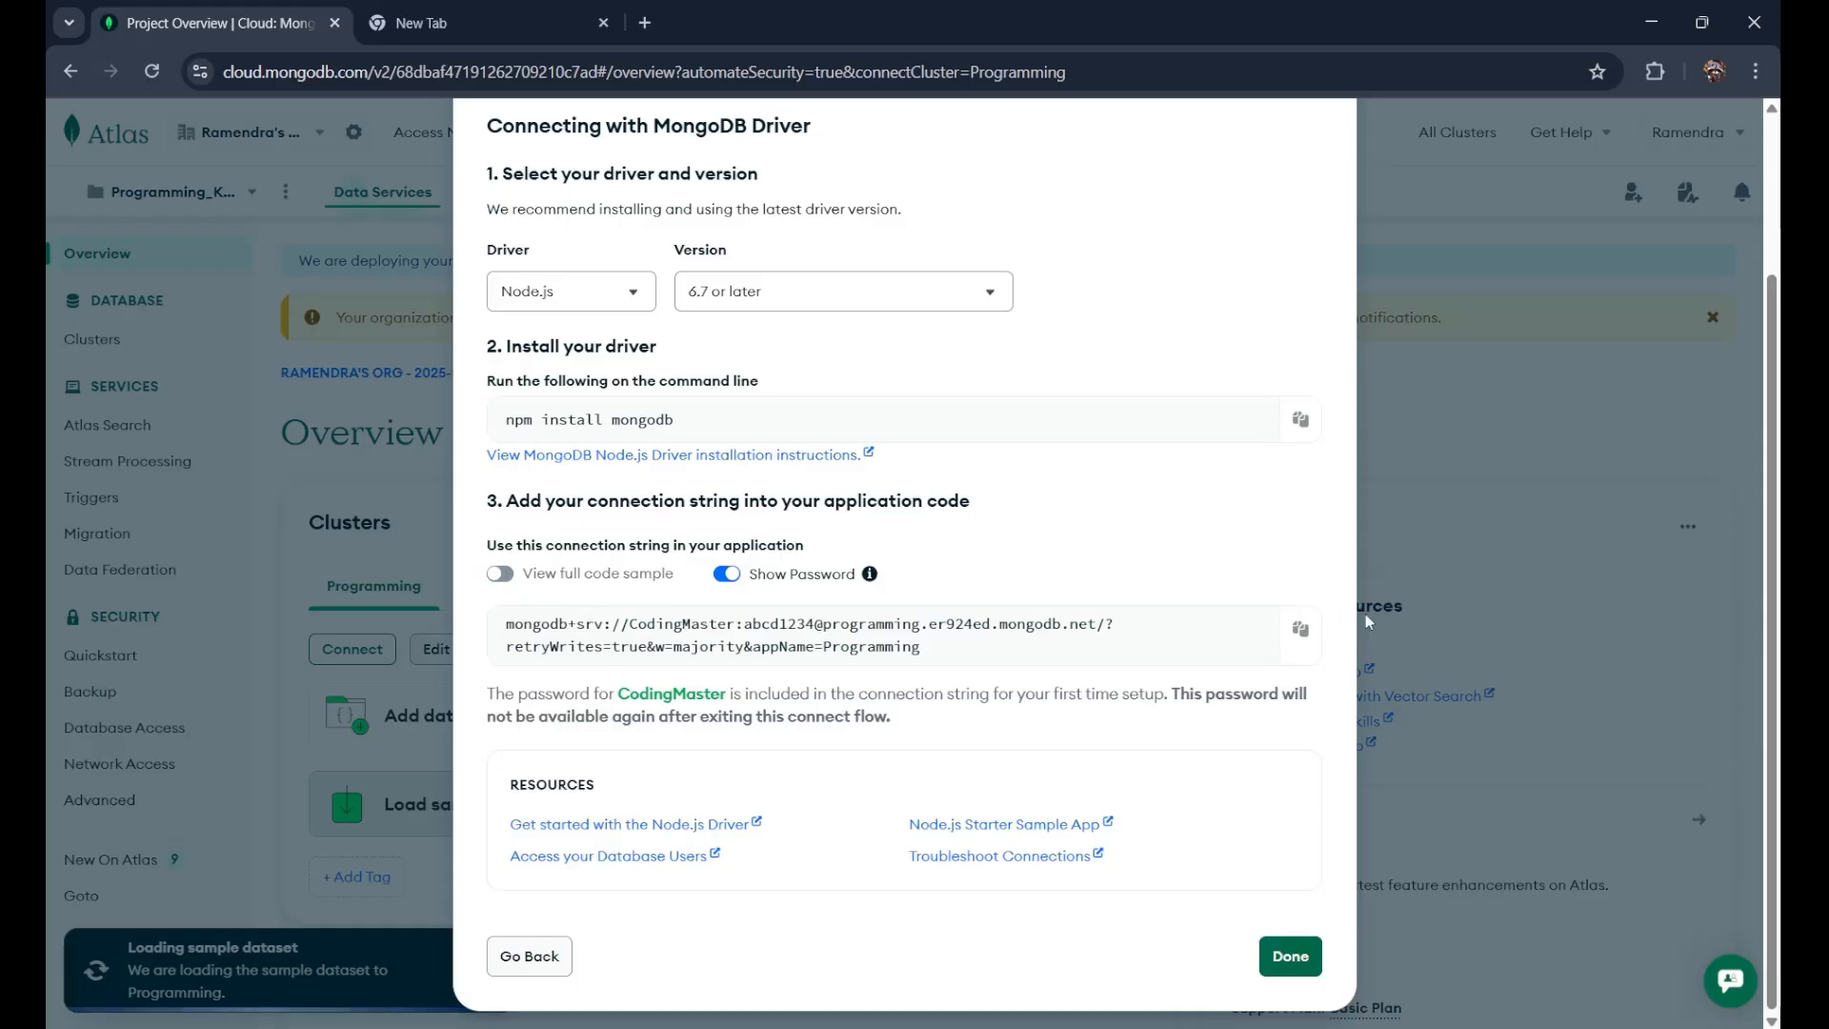
{"action": "left_click", "coordinate": [1298, 629]}
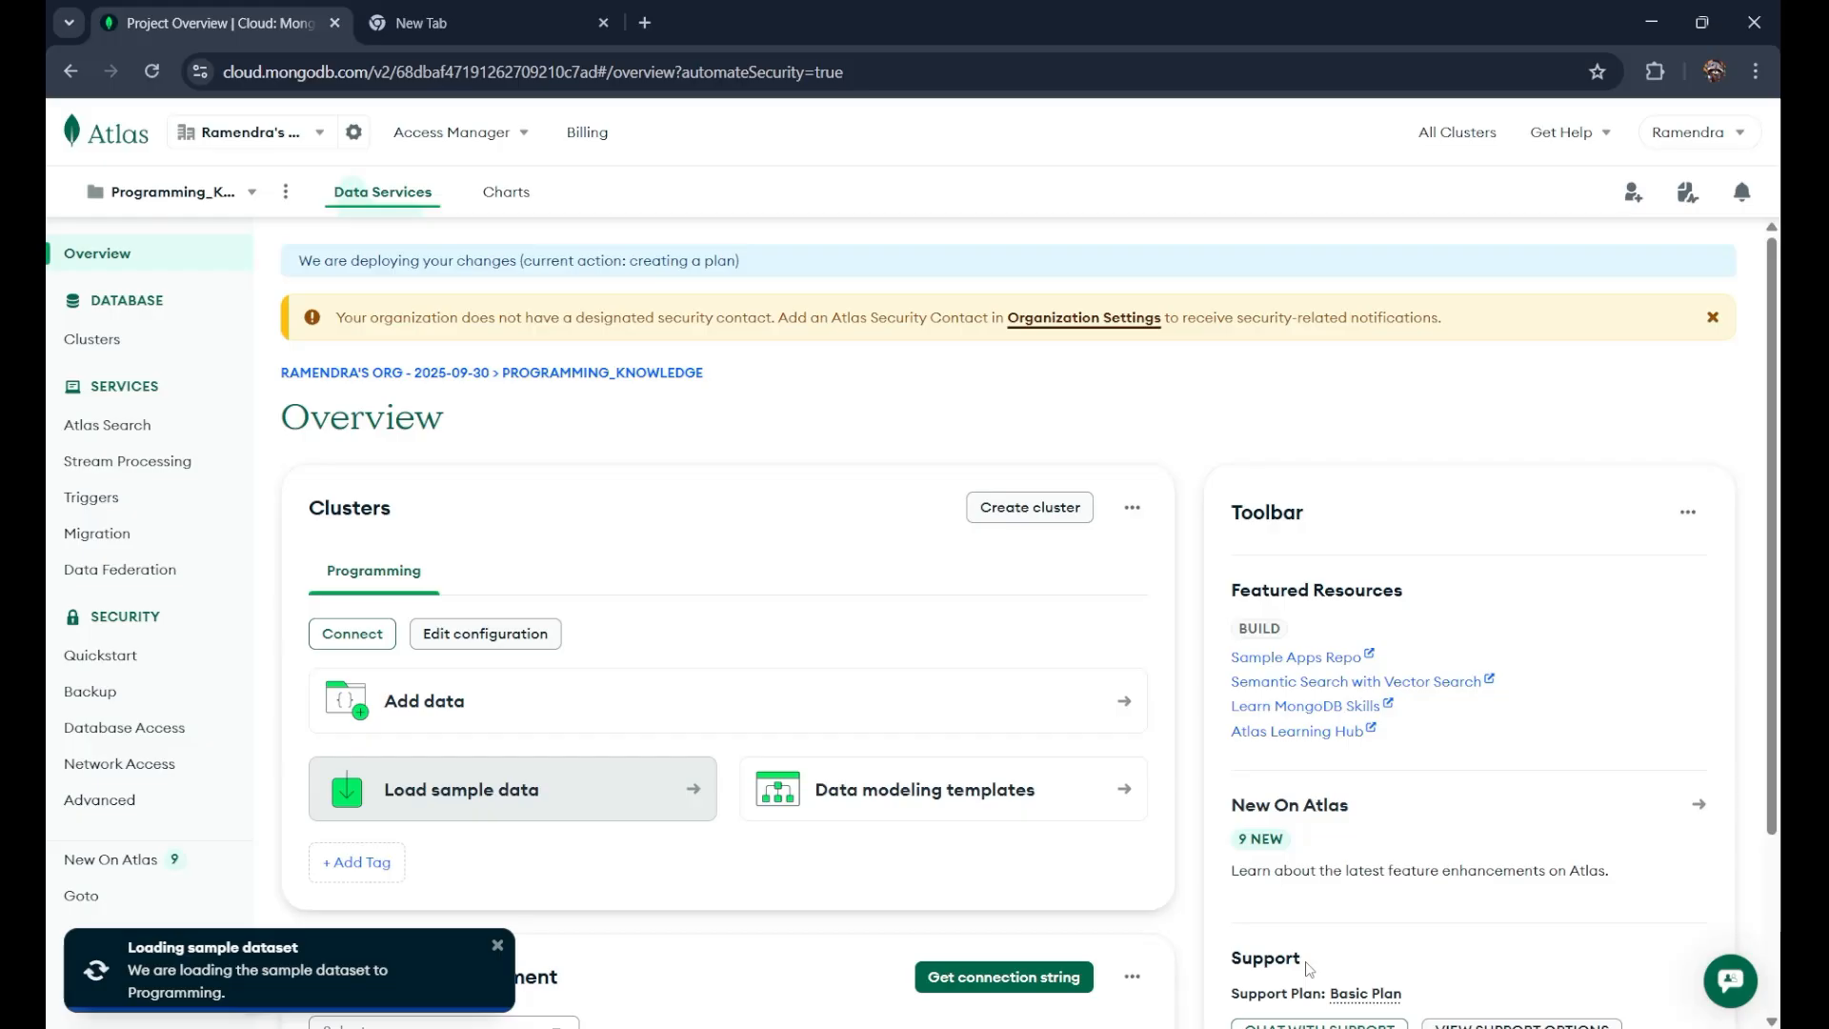
Step: Finish the Connect dialog with Done and check the Programming cluster's sample dataset loading message
{"action": "left_click", "coordinate": [1307, 965]}
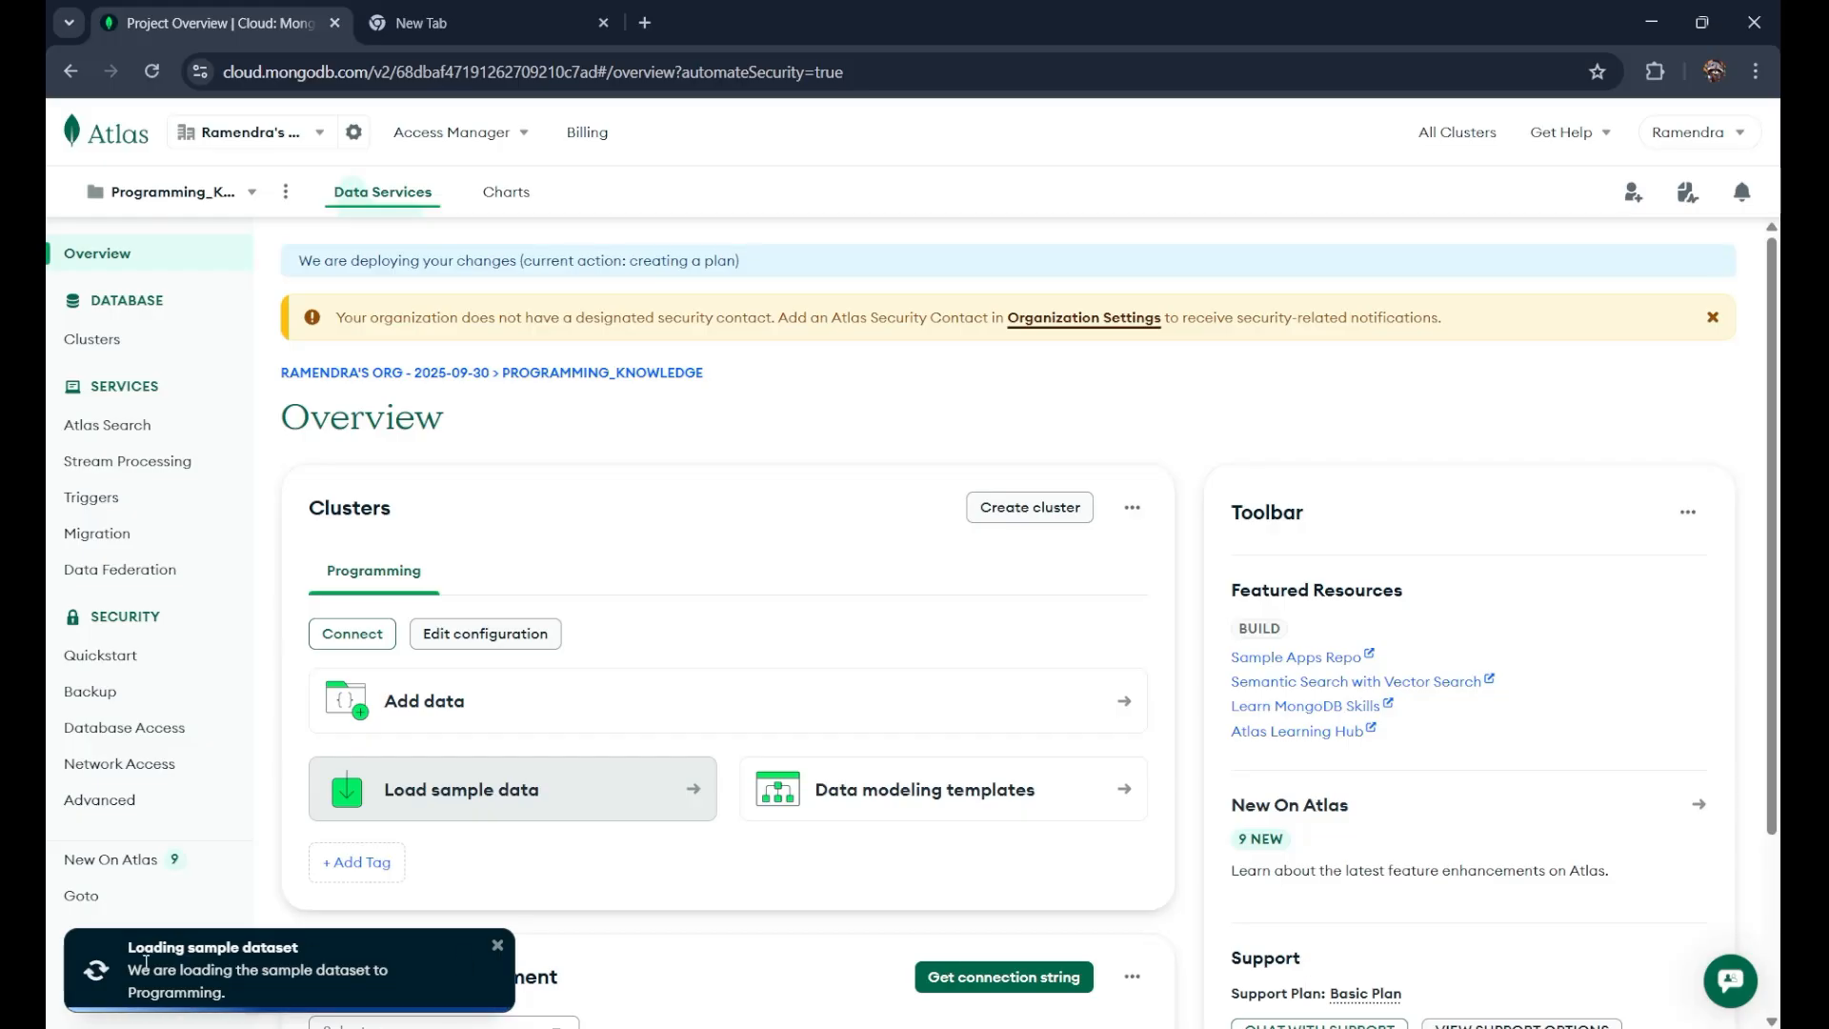
{"action": "left_click_drag", "start_coordinate": [129, 969], "coordinate": [235, 999]}
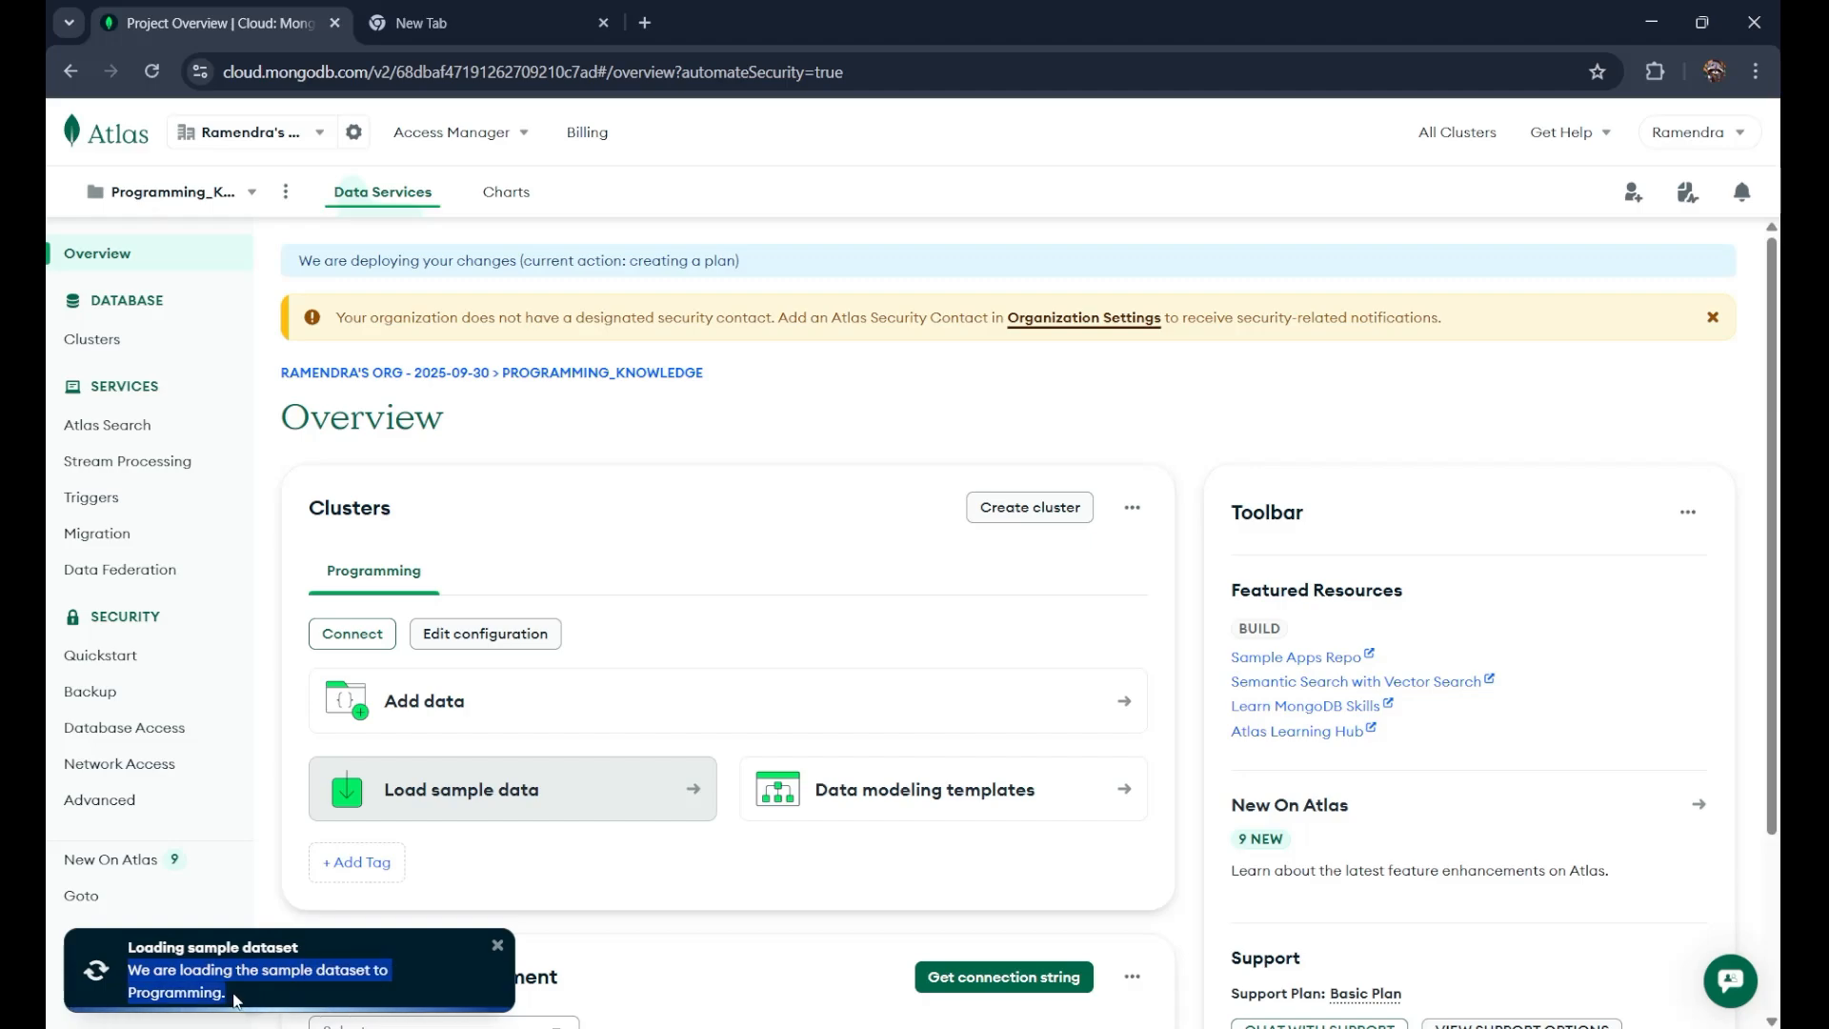
{"action": "scroll", "coordinate": [603, 809], "scroll_direction": "down", "scroll_amount": 3}
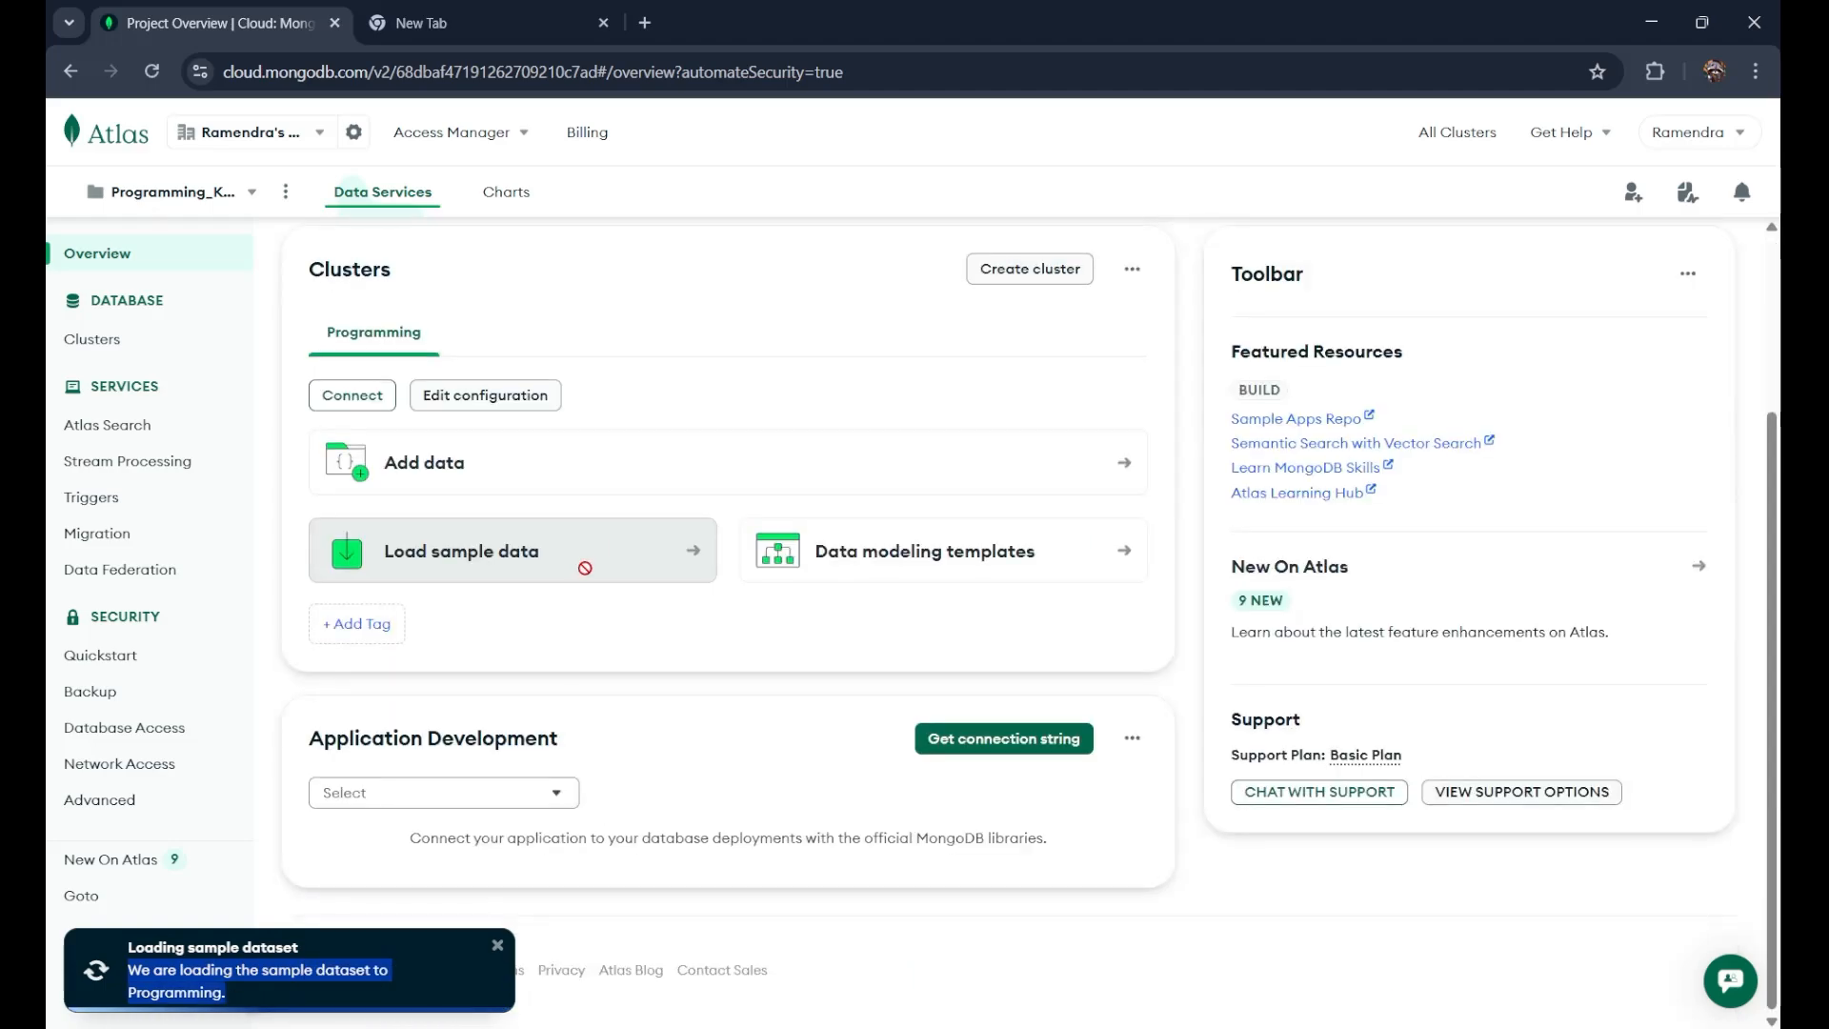
{"action": "scroll", "coordinate": [519, 662], "scroll_direction": "up", "scroll_amount": 3}
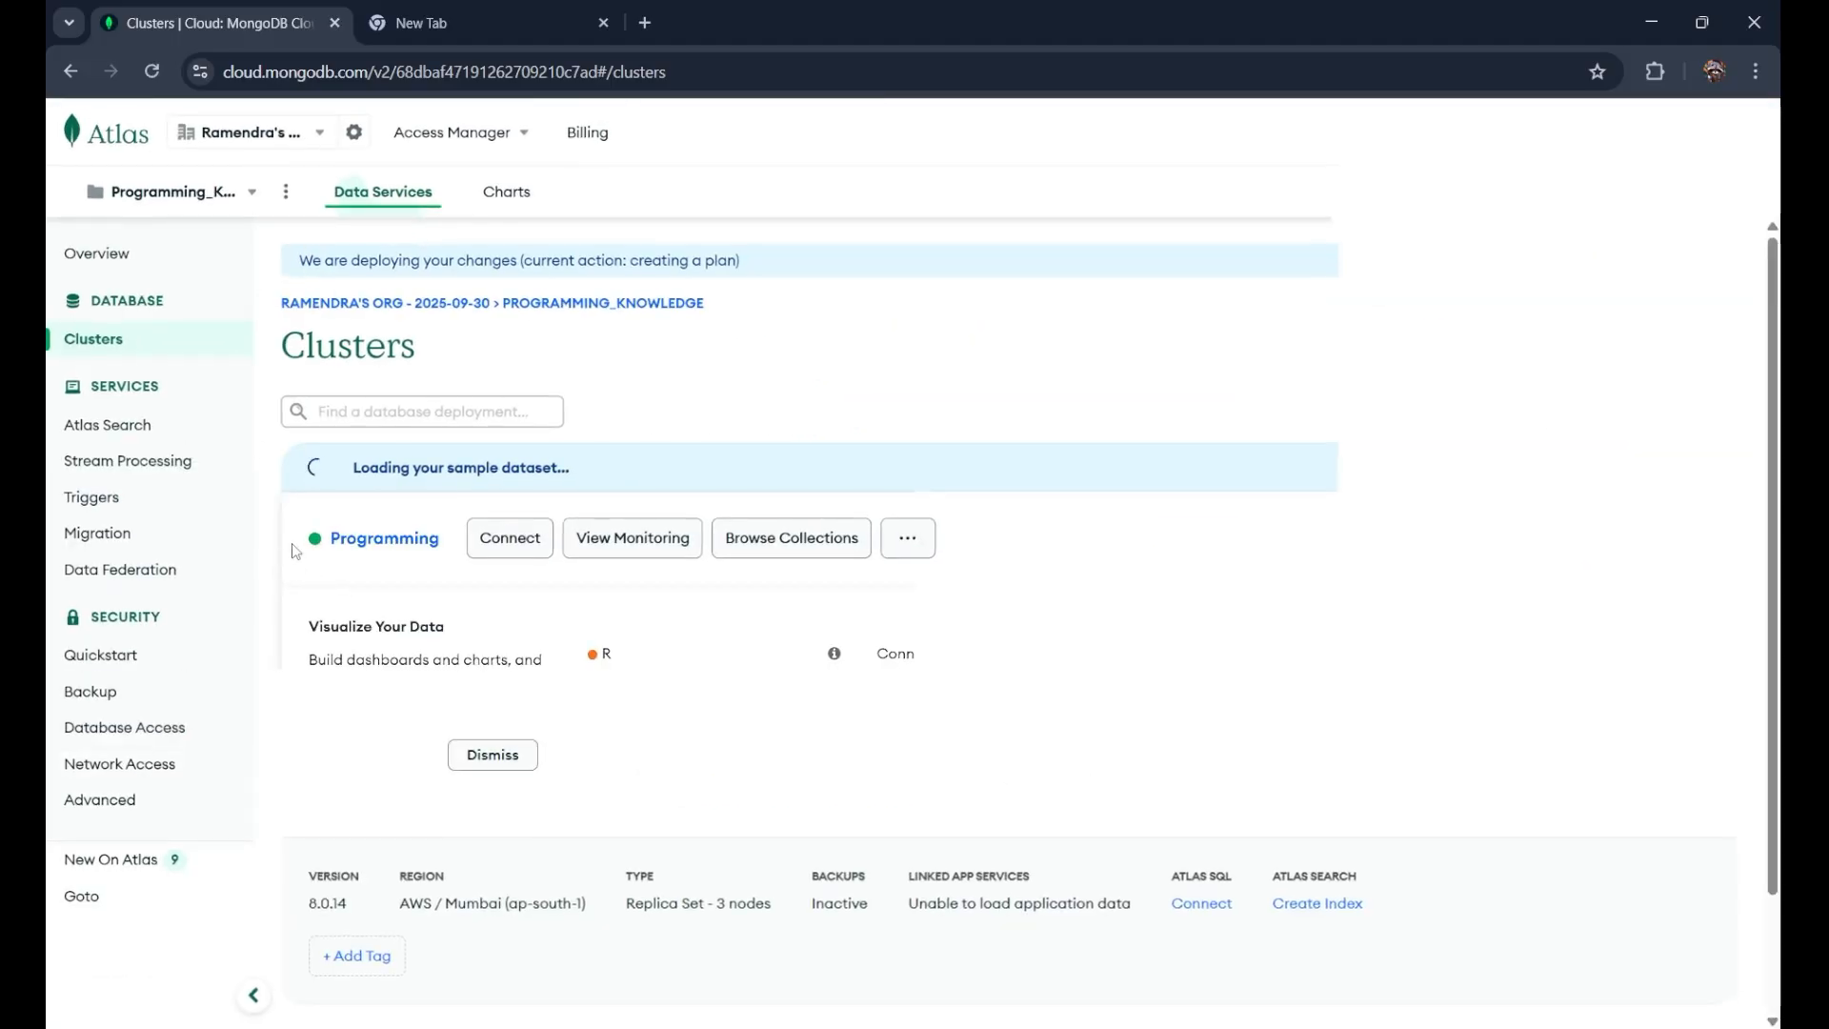
Step: Browse the Programming cluster's collections to see sample_mflix with comments and theaters
{"action": "double_click", "coordinate": [439, 539]}
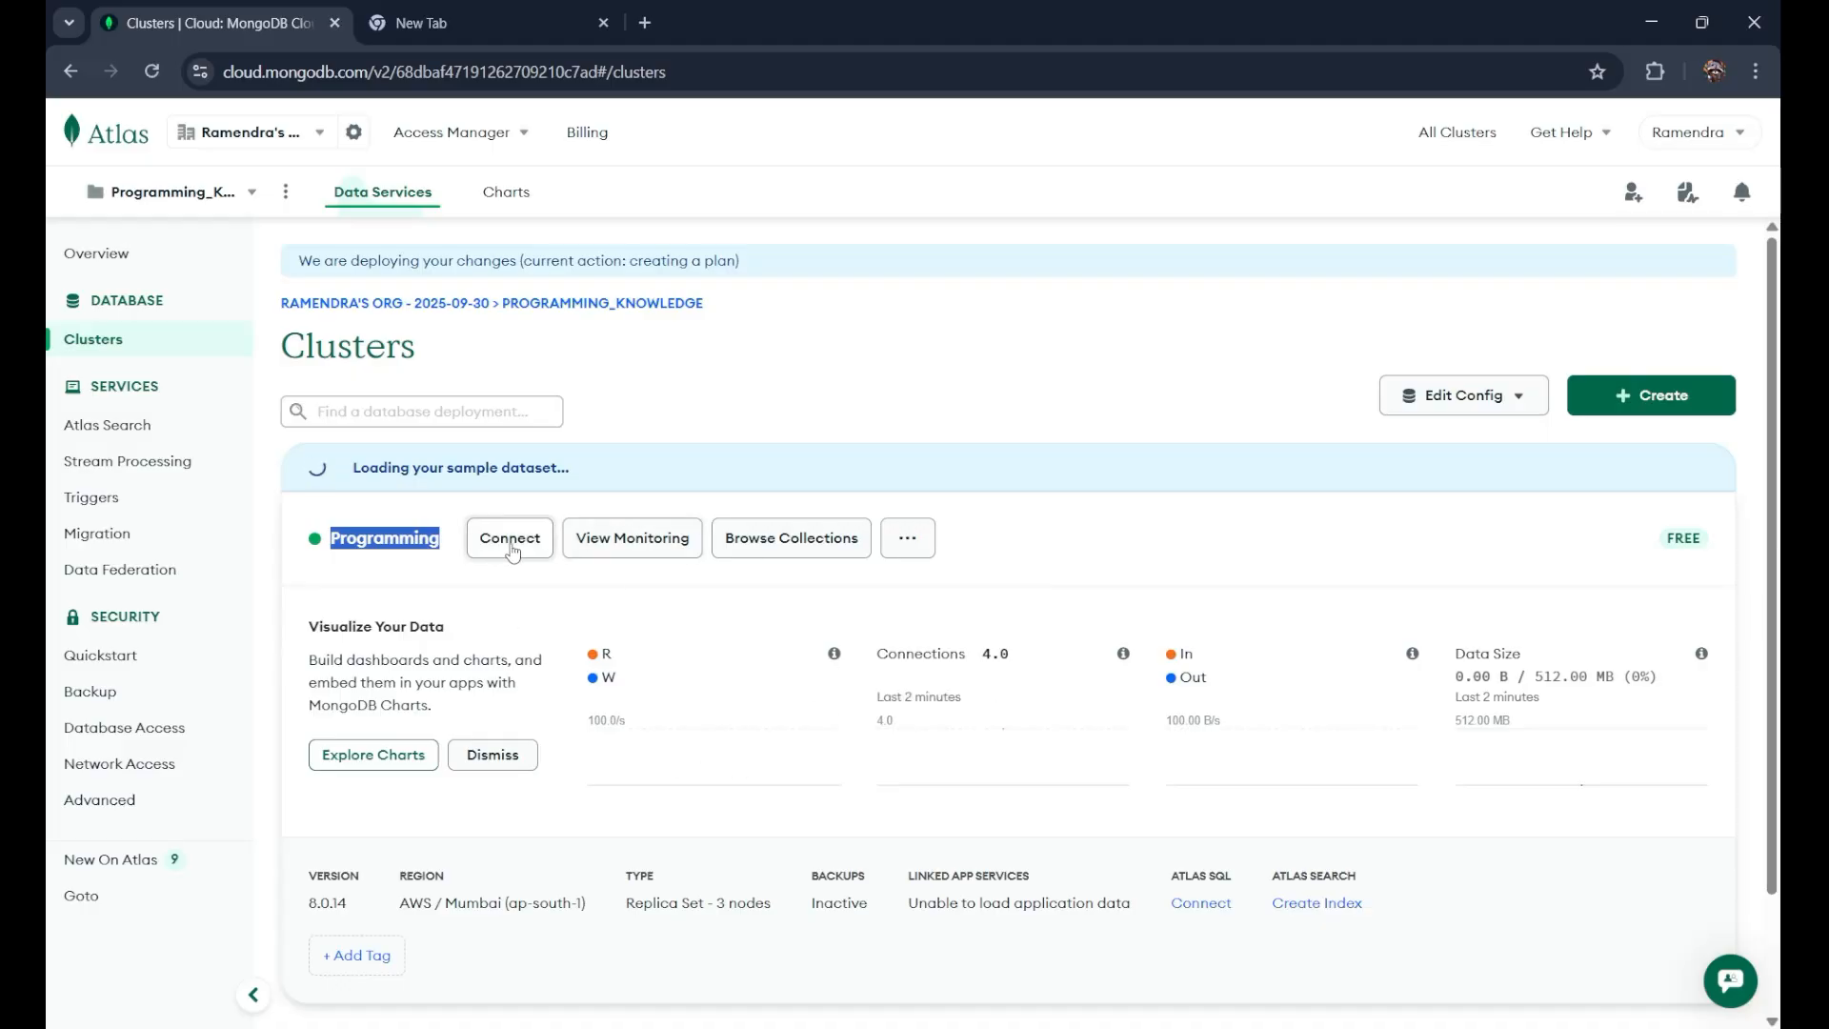
{"action": "left_click", "coordinate": [823, 540]}
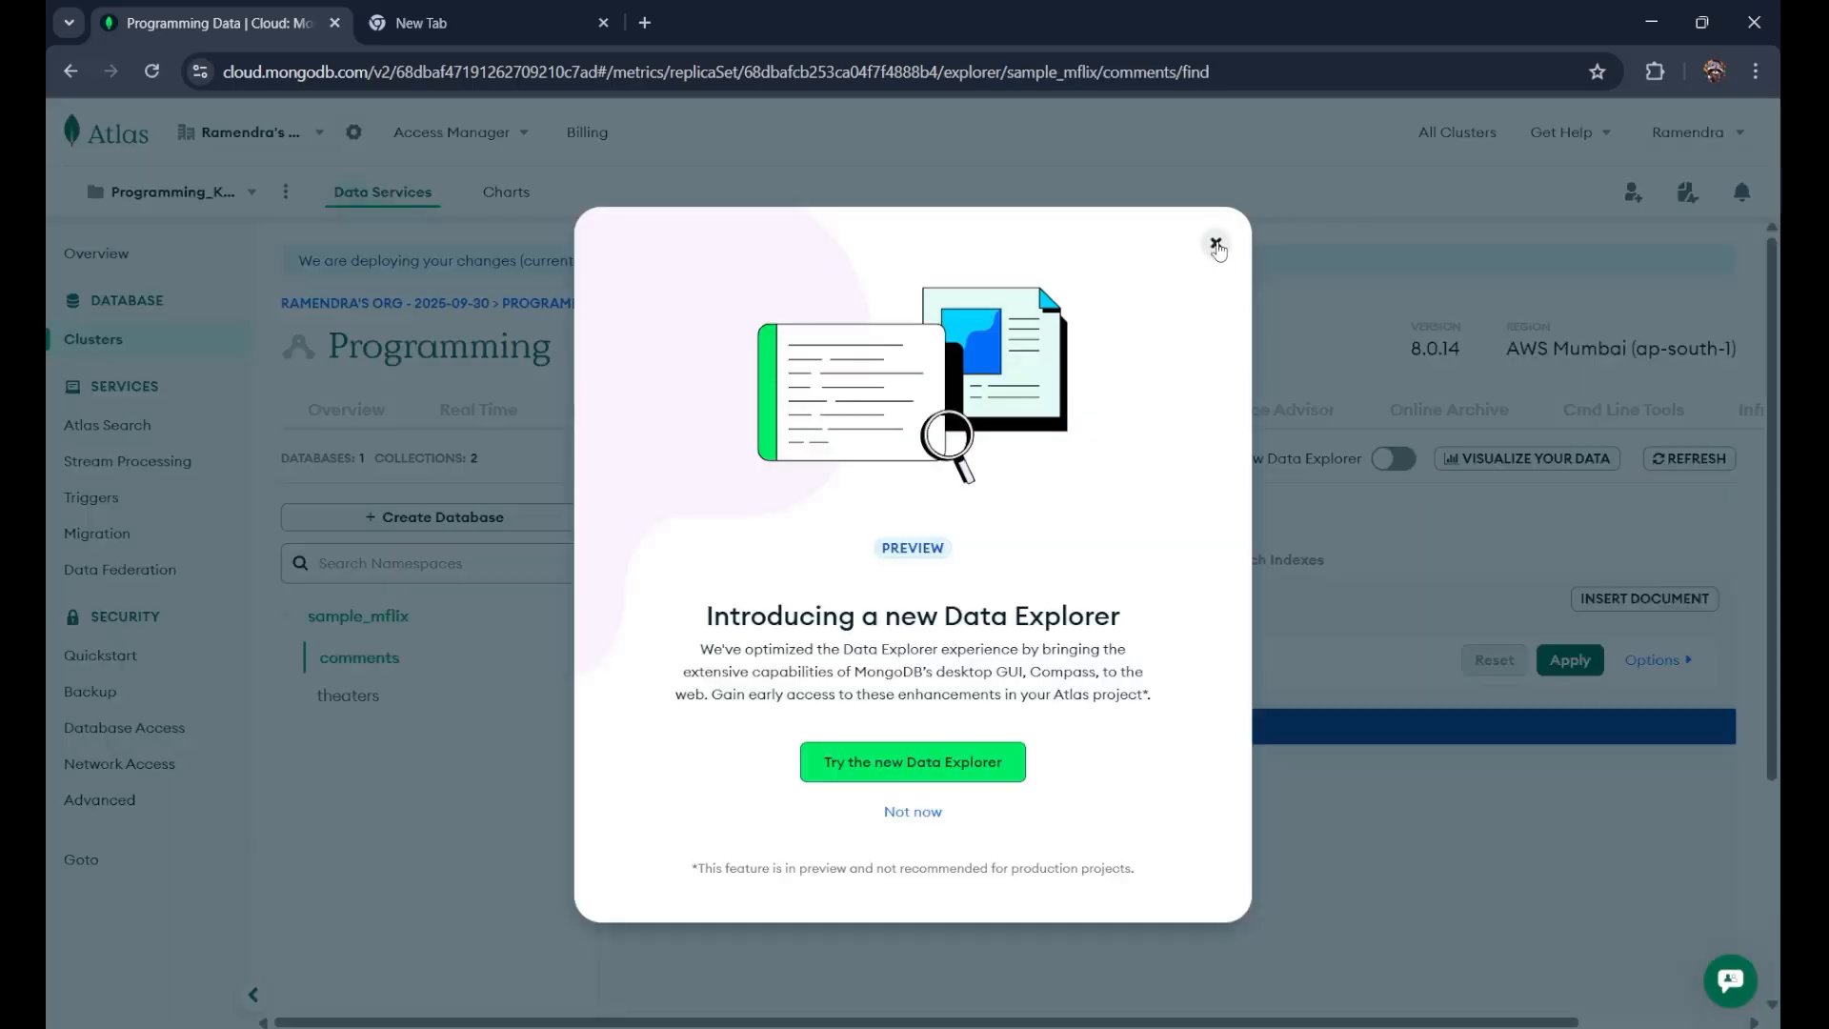
{"action": "left_click", "coordinate": [1216, 244]}
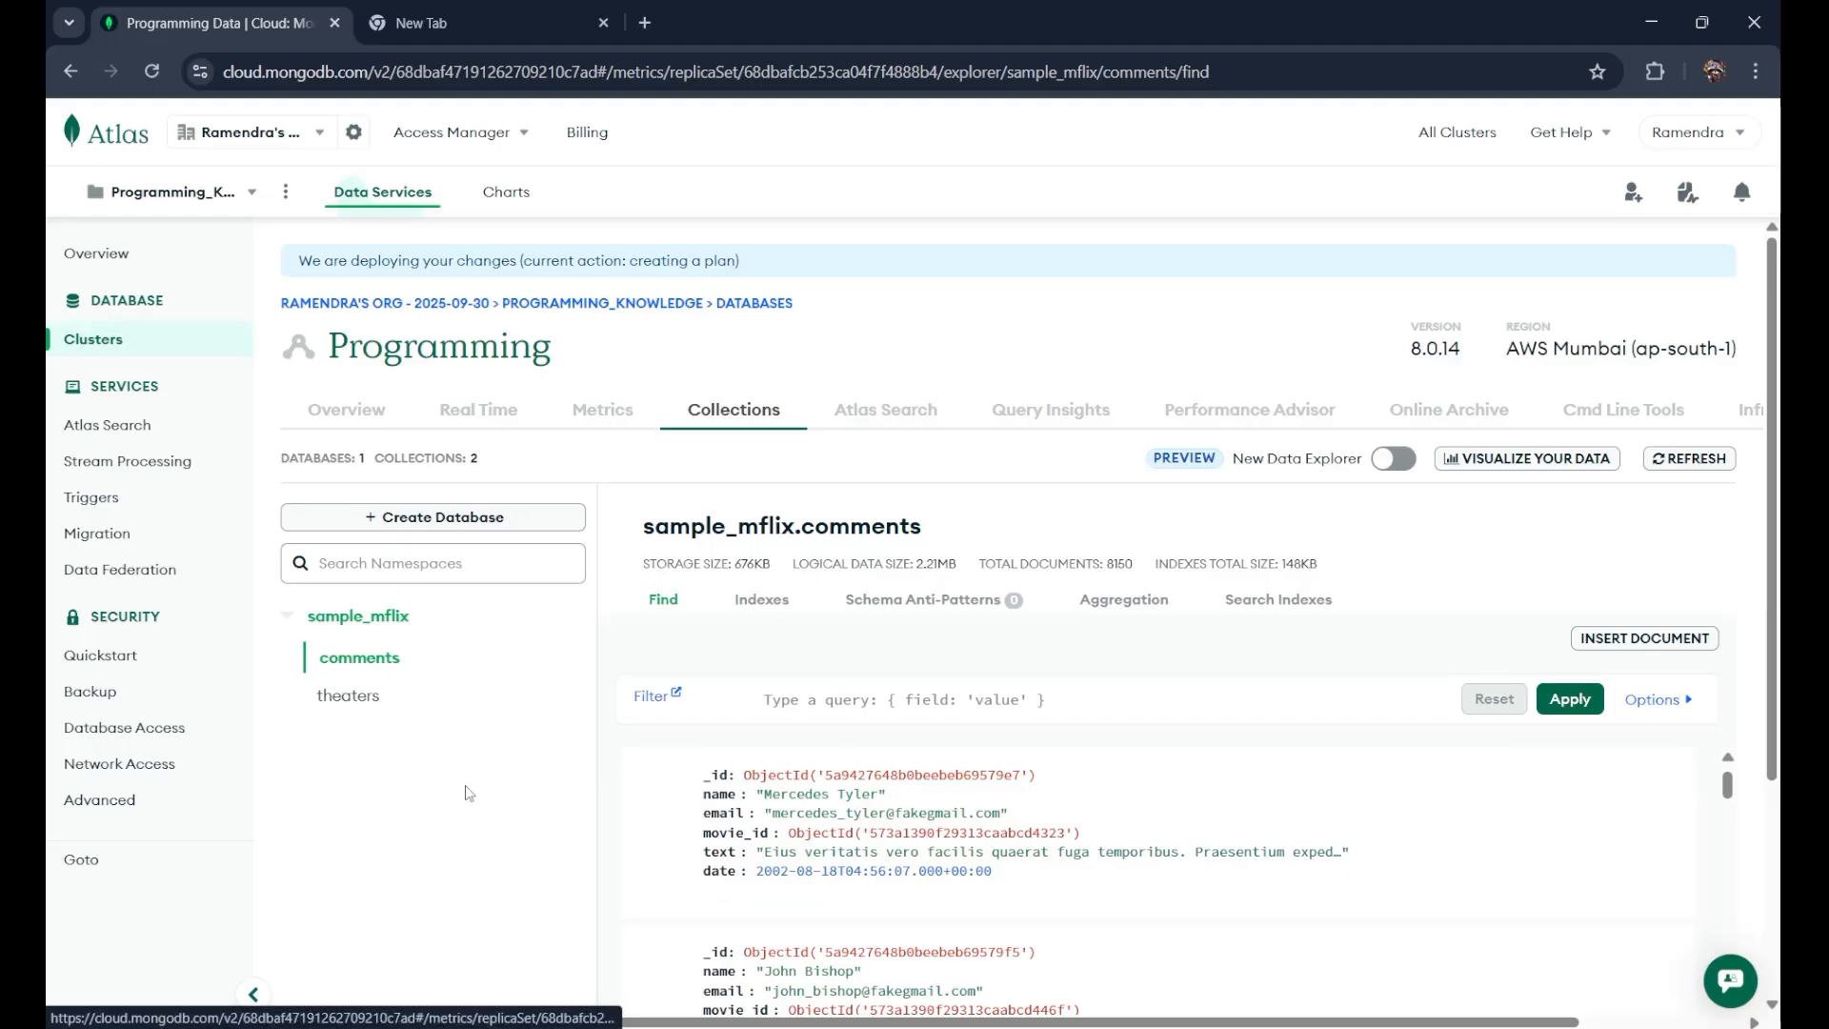
{"action": "scroll", "coordinate": [889, 808], "scroll_direction": "down", "scroll_amount": 10}
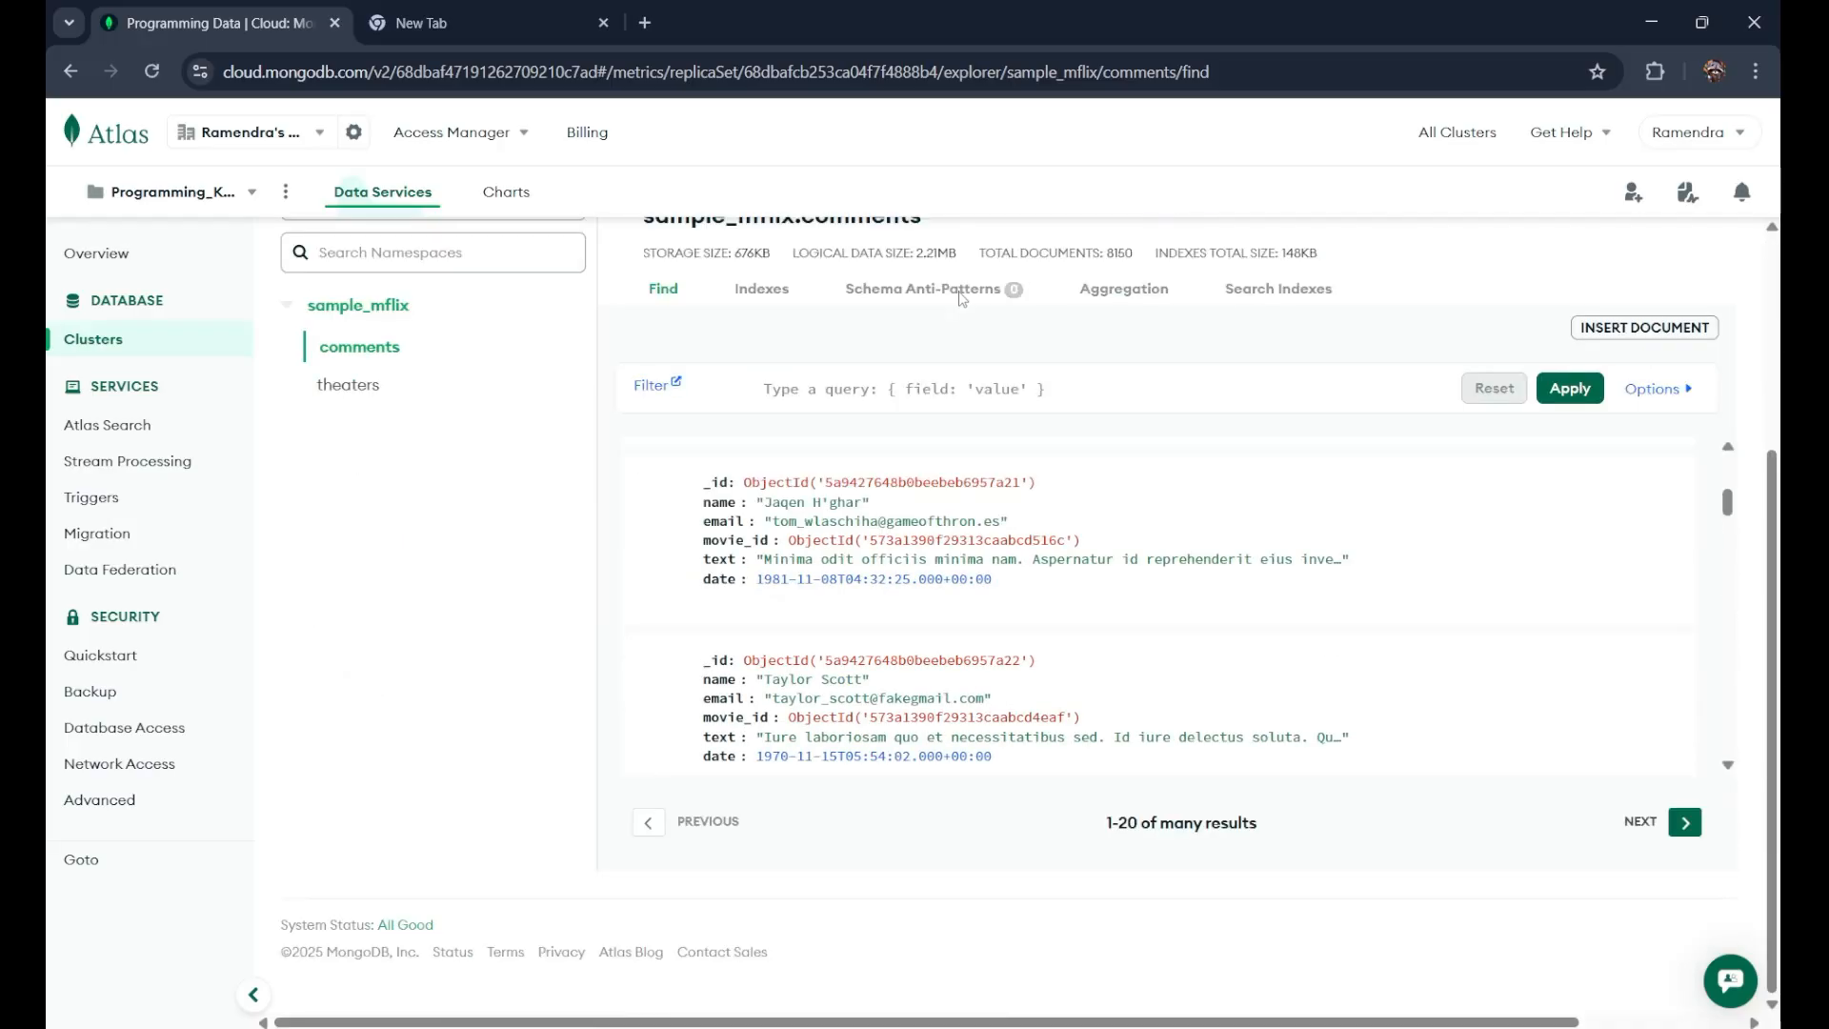
{"action": "scroll", "coordinate": [949, 688], "scroll_direction": "down", "scroll_amount": 5}
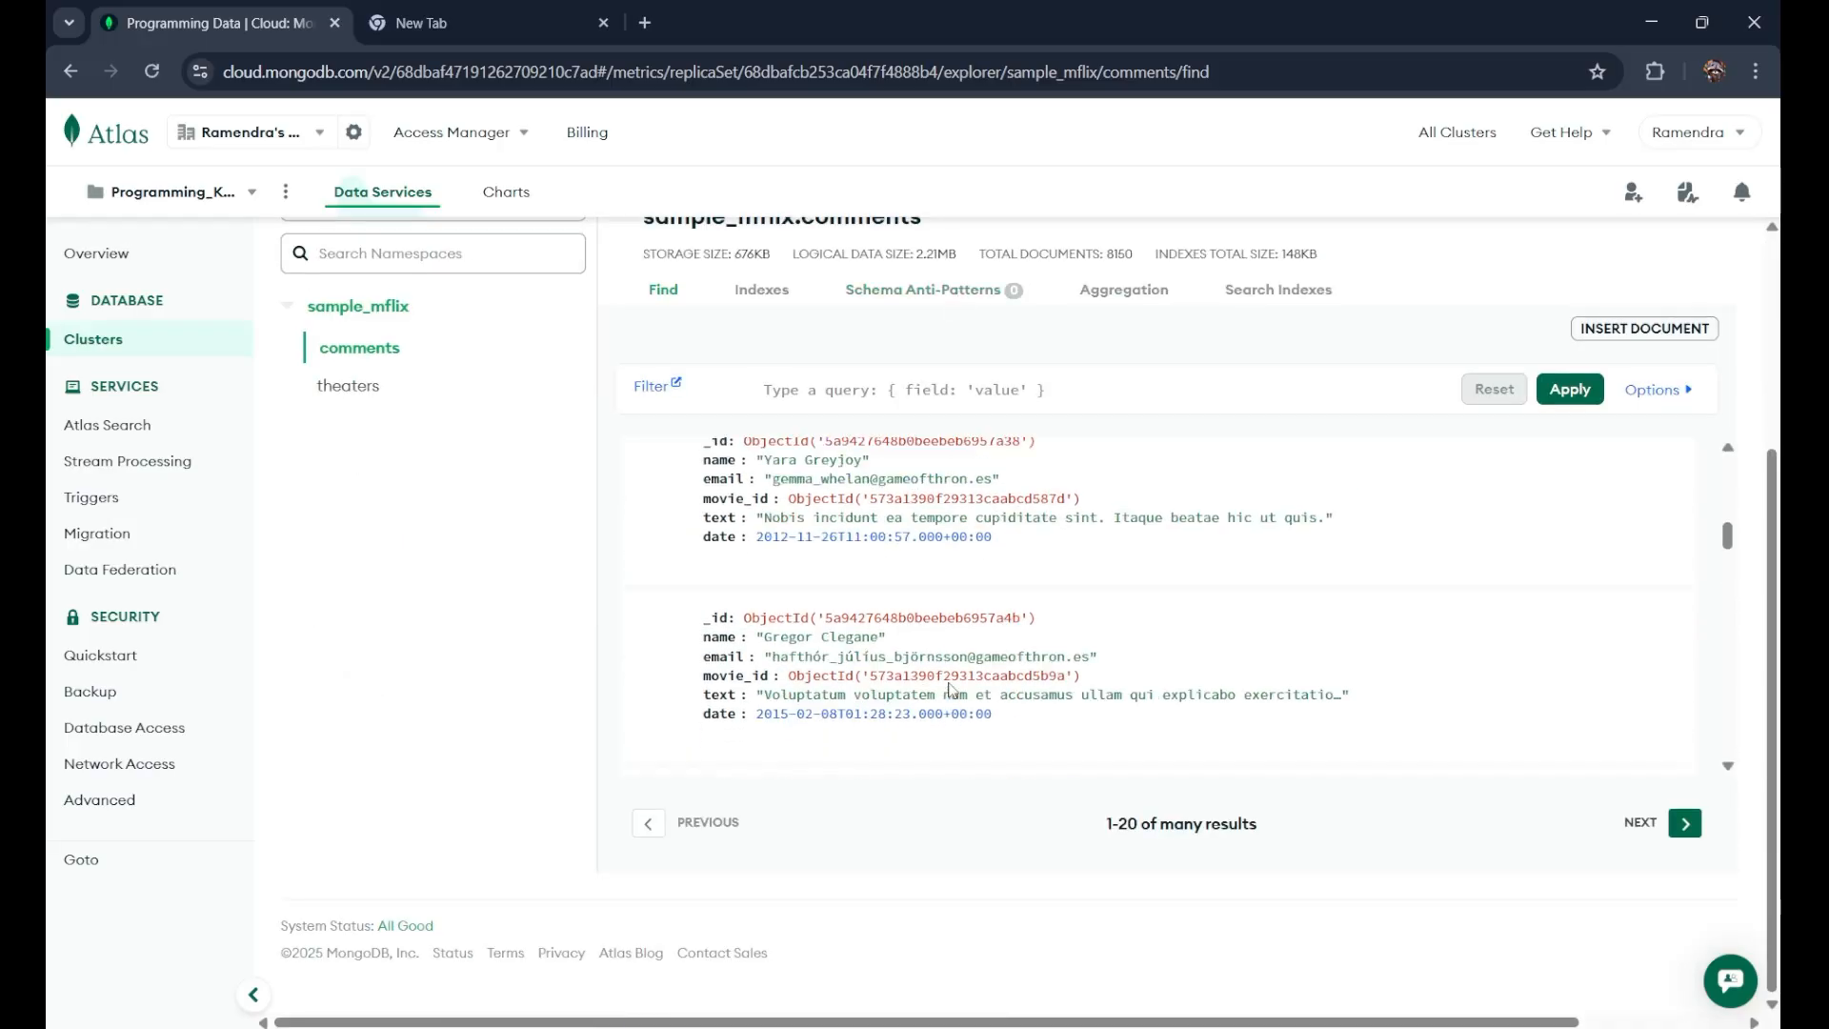
{"action": "scroll", "coordinate": [950, 683], "scroll_direction": "down", "scroll_amount": 5}
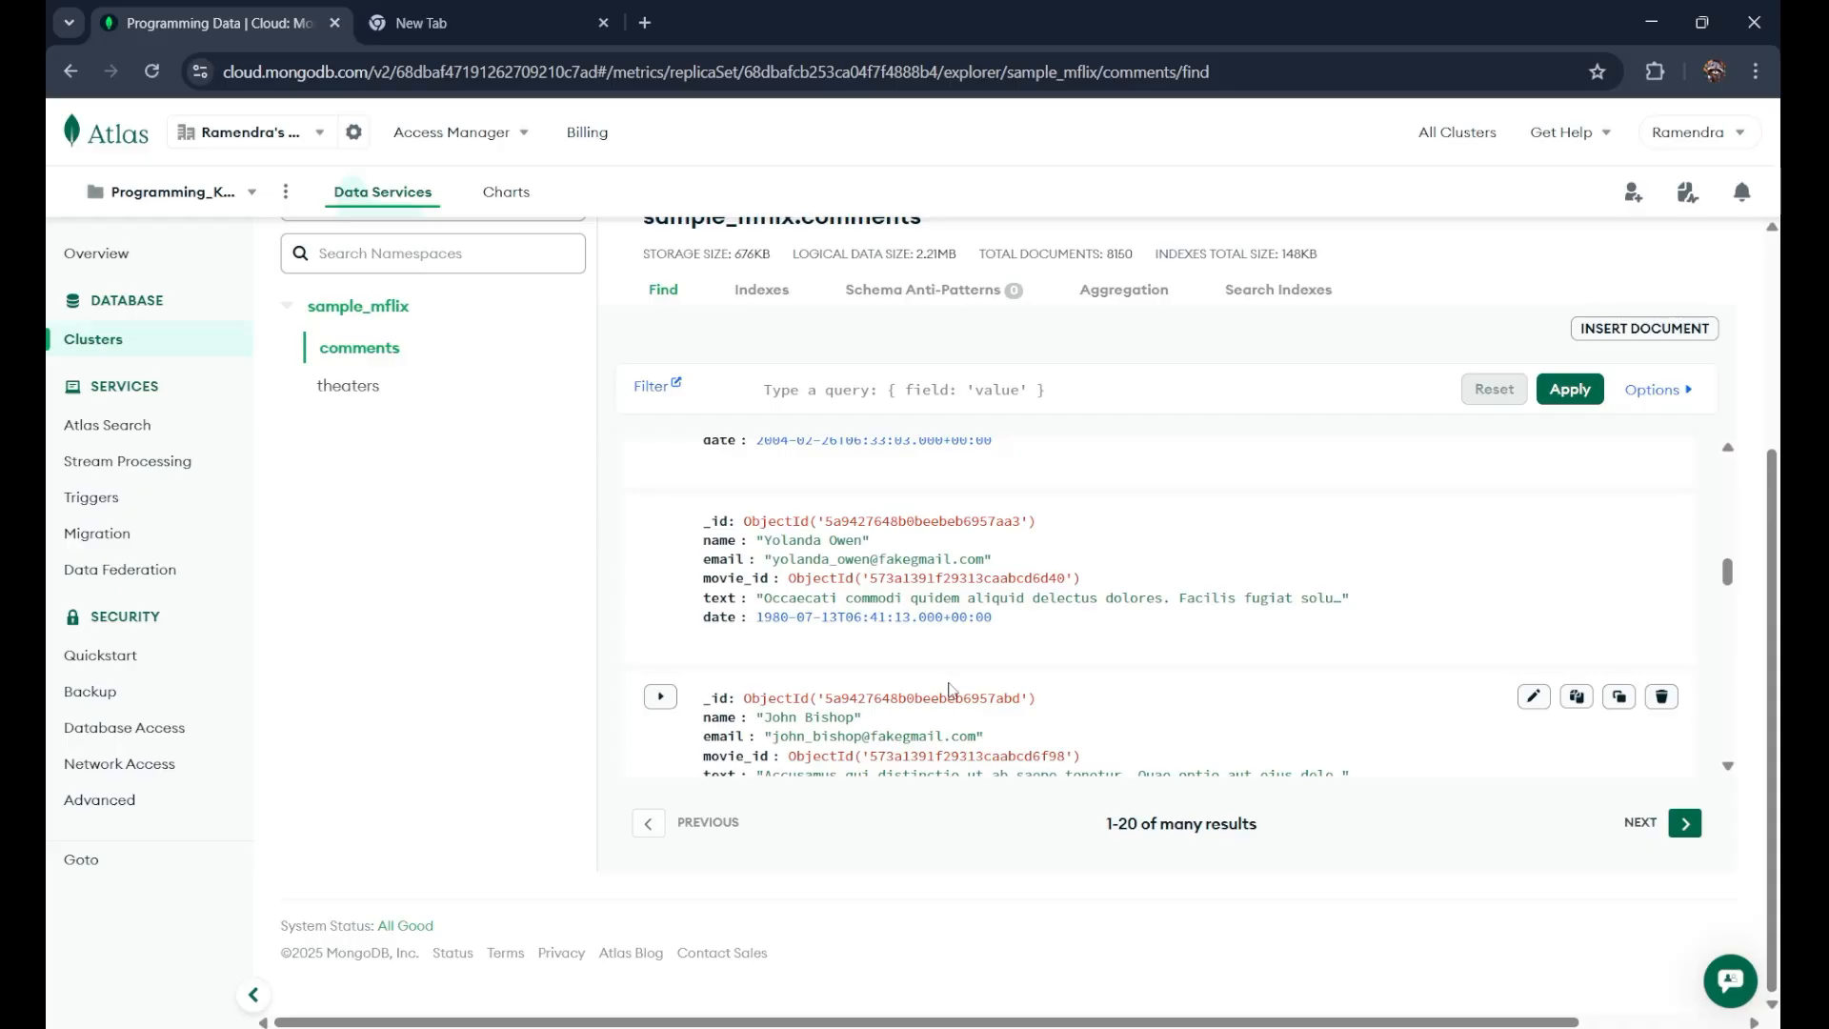
{"action": "scroll", "coordinate": [948, 688], "scroll_direction": "down", "scroll_amount": 10}
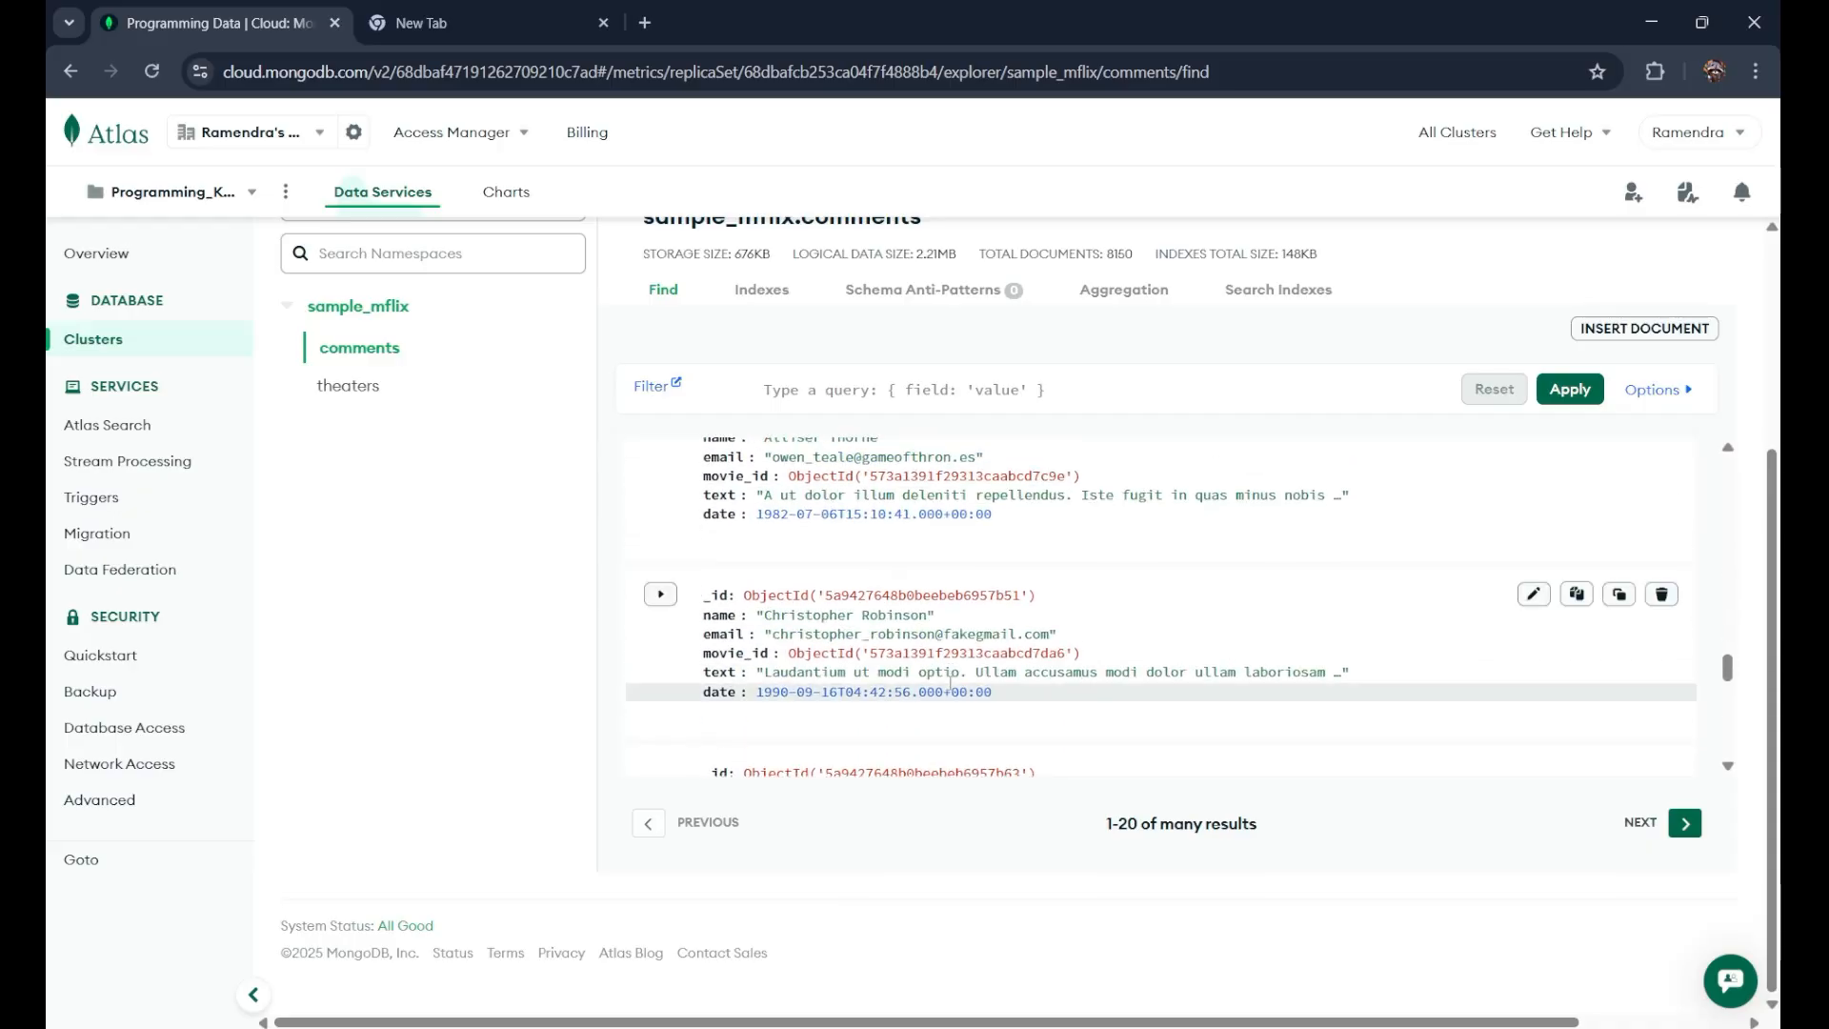
{"action": "scroll", "coordinate": [948, 683], "scroll_direction": "up", "scroll_amount": 15}
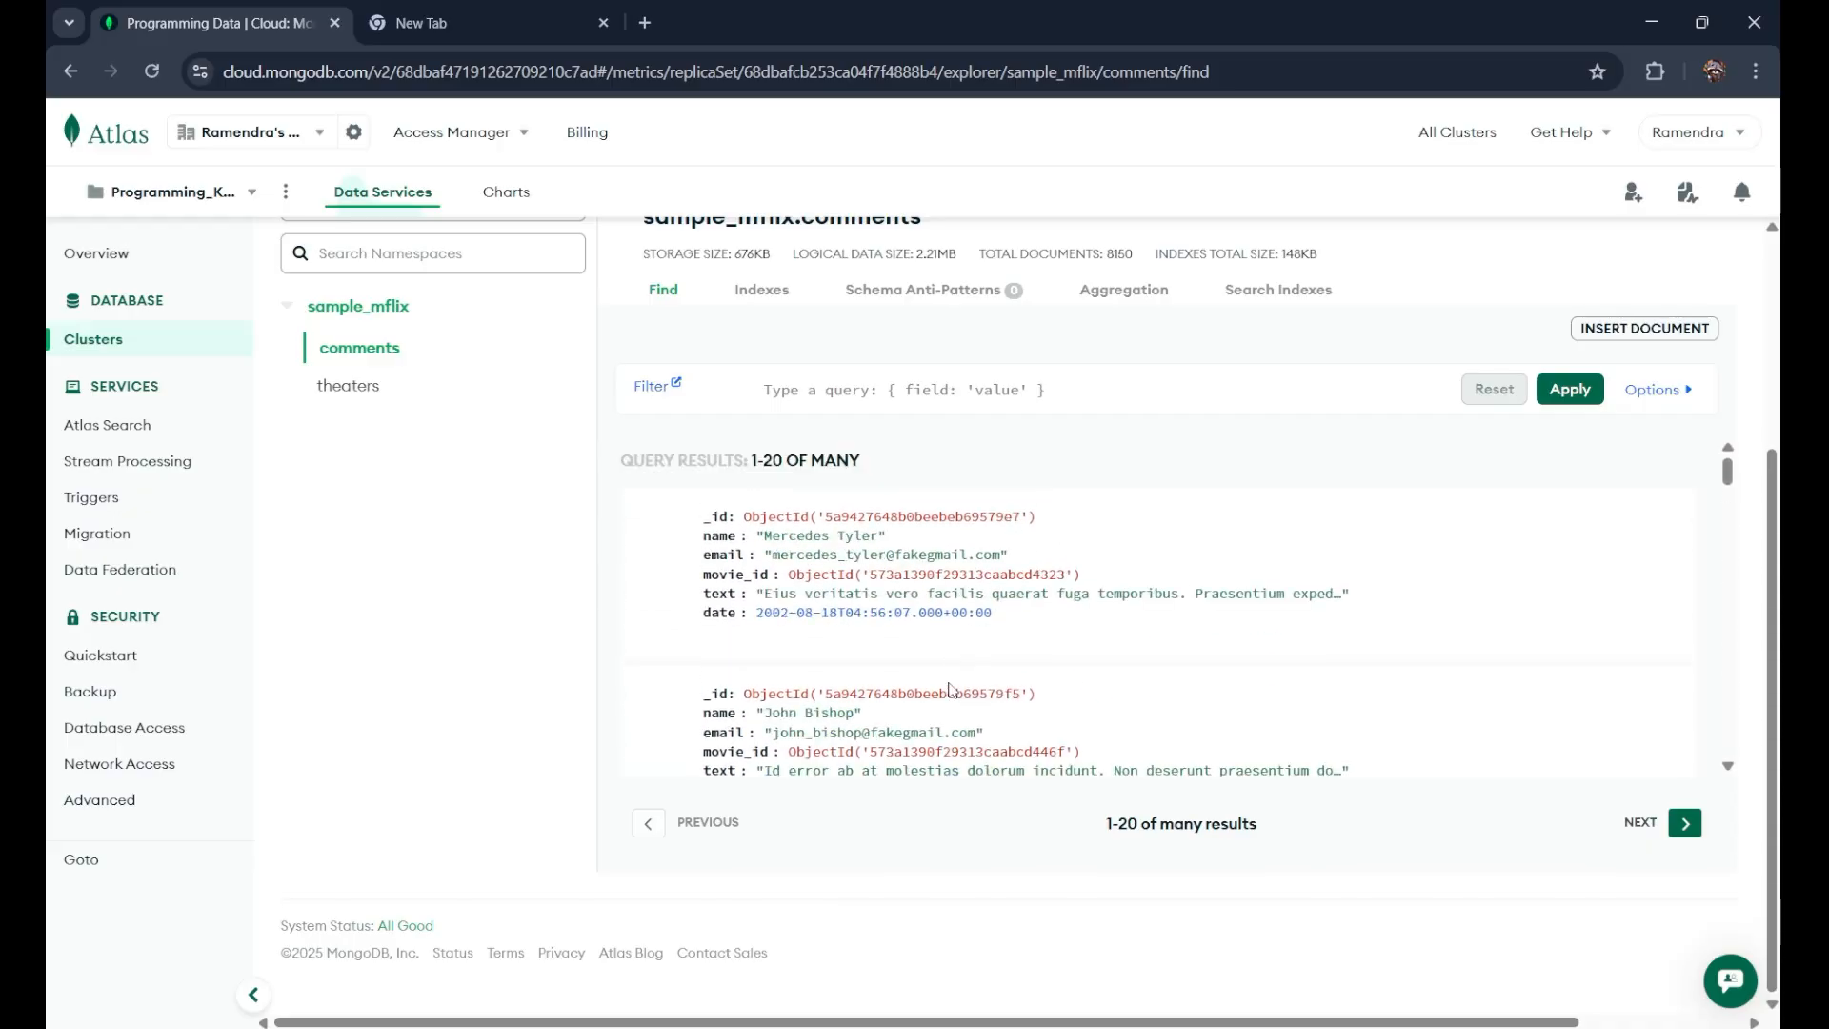
{"action": "scroll", "coordinate": [513, 557], "scroll_direction": "up", "scroll_amount": 3}
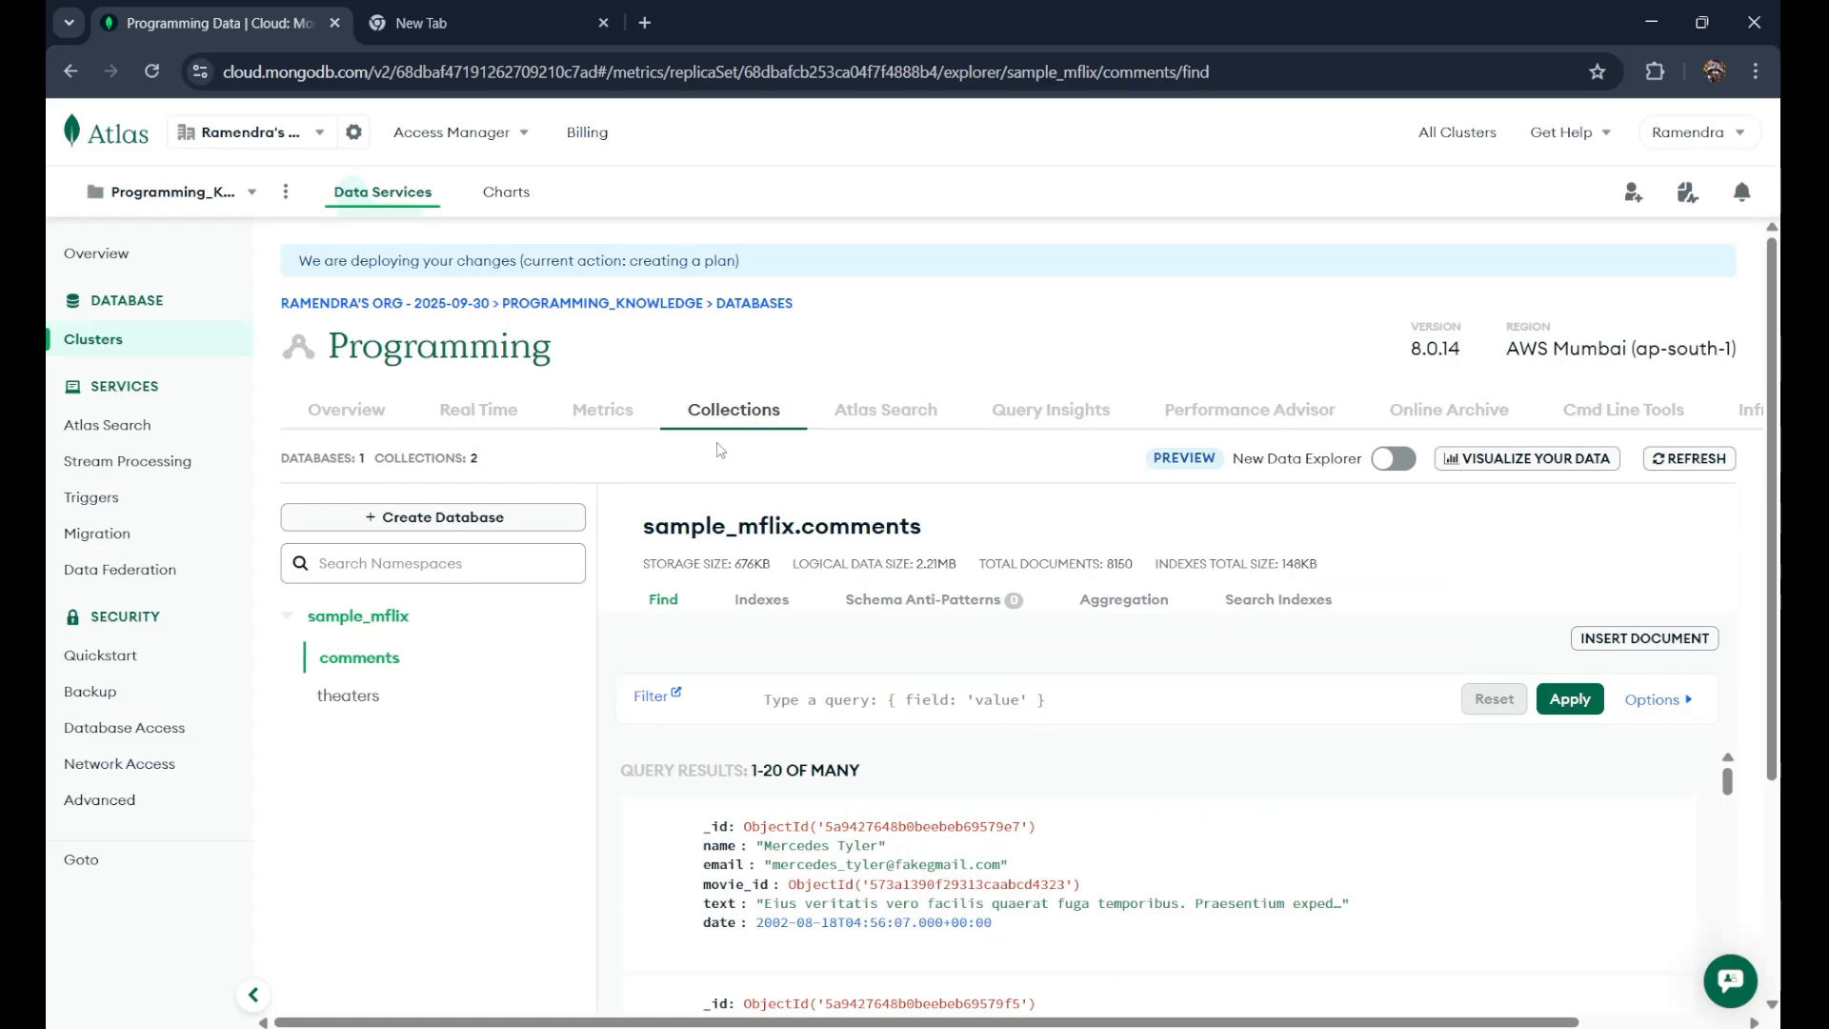
Step: Open sample_mflix.theaters and scroll through its 1564 documents with theaterId and location
{"action": "left_click", "coordinate": [351, 696]}
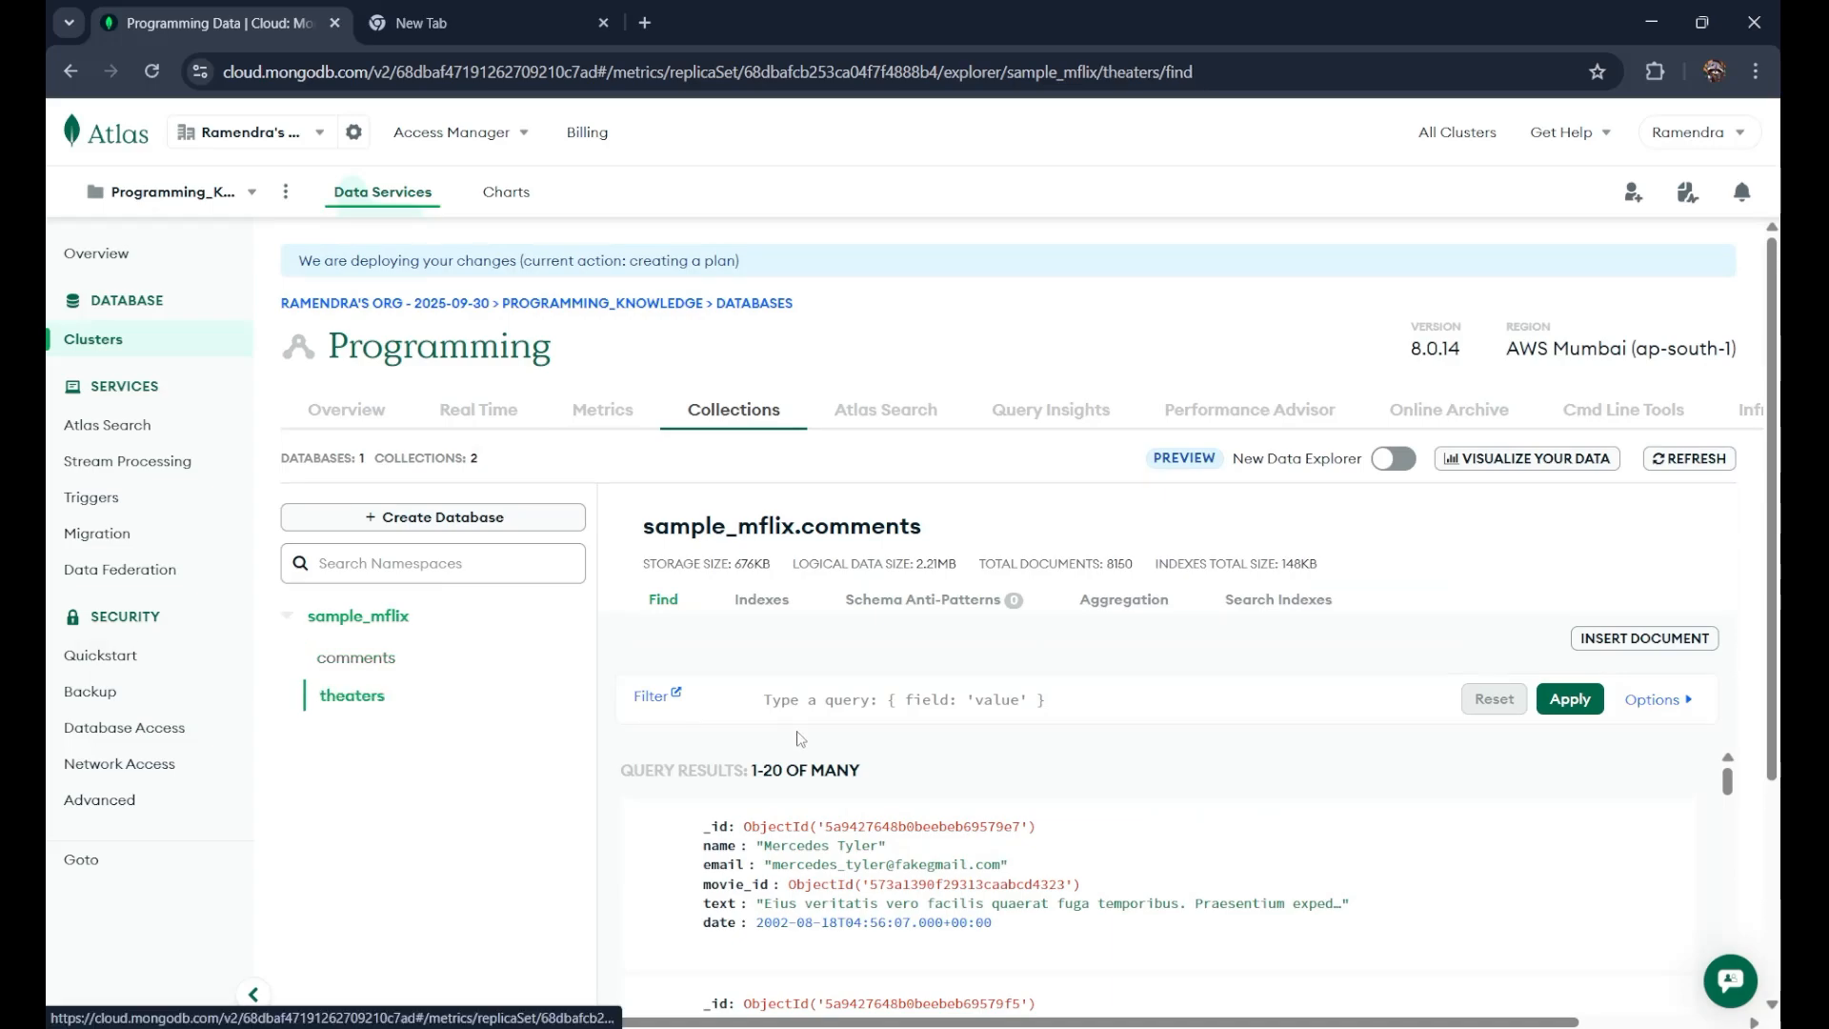
{"action": "scroll", "coordinate": [798, 739], "scroll_direction": "down", "scroll_amount": 3}
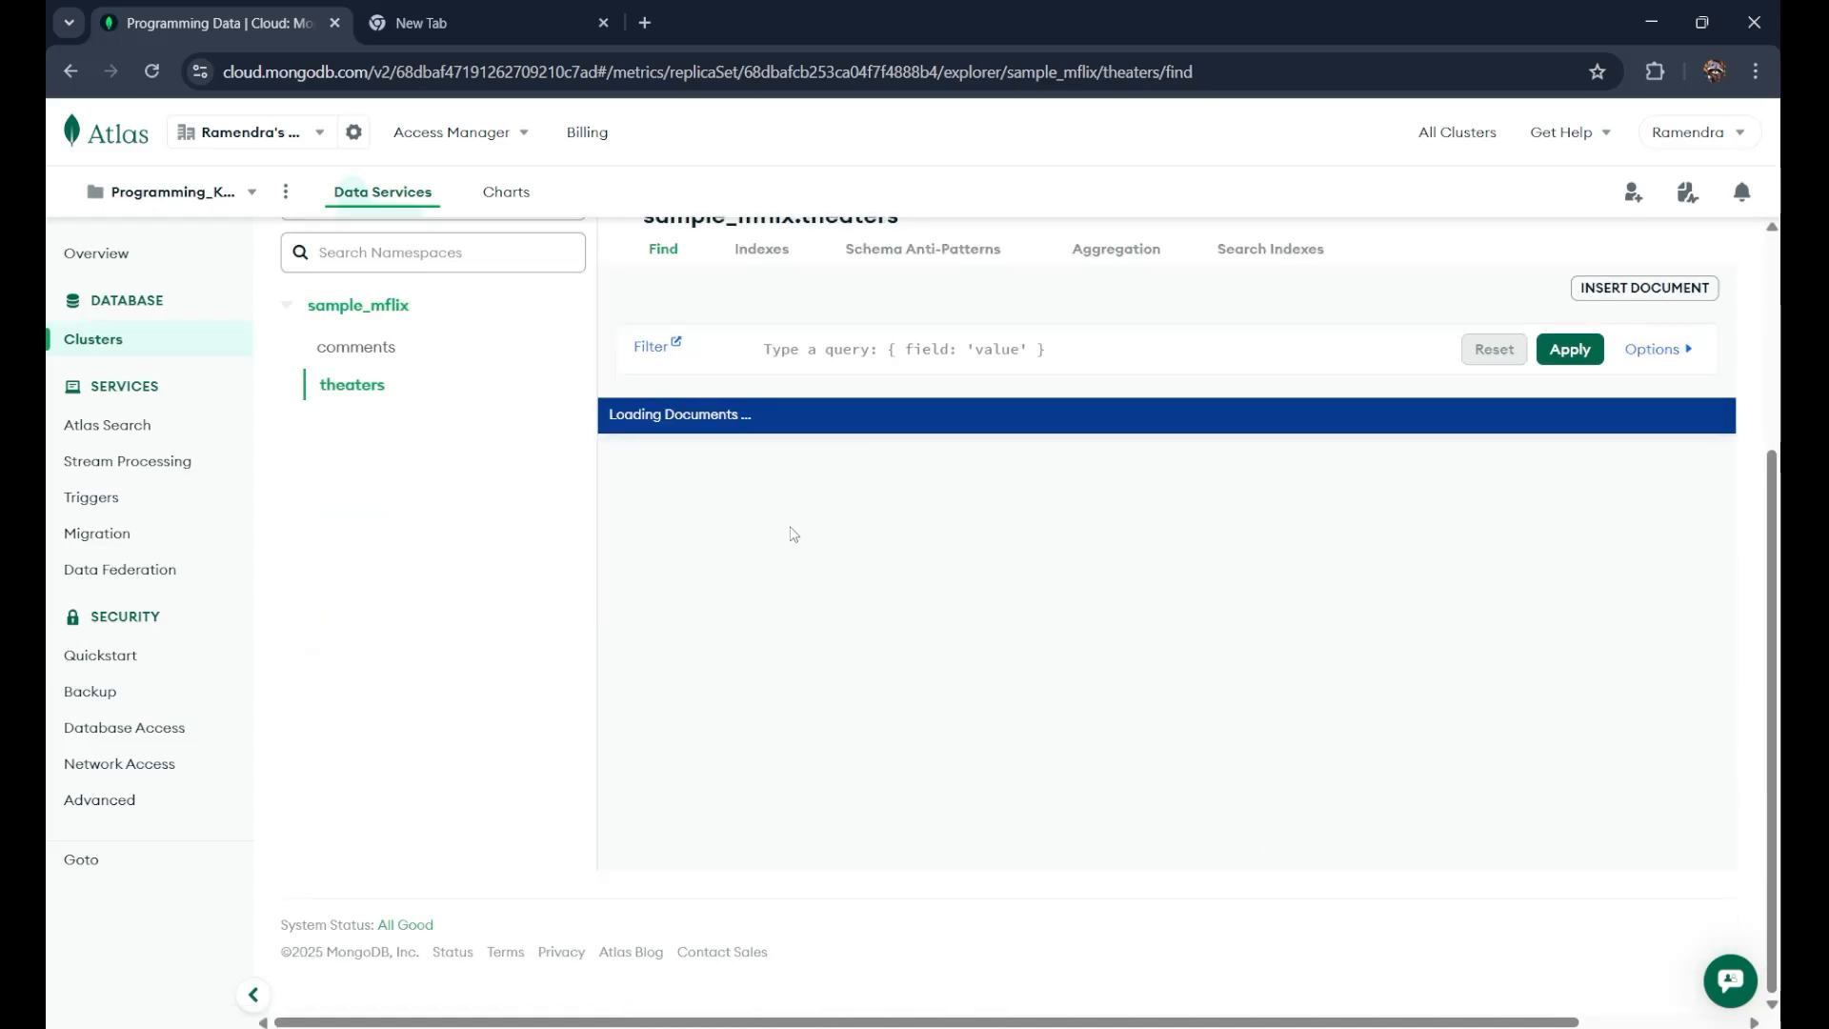
{"action": "scroll", "coordinate": [895, 567], "scroll_direction": "down", "scroll_amount": 3}
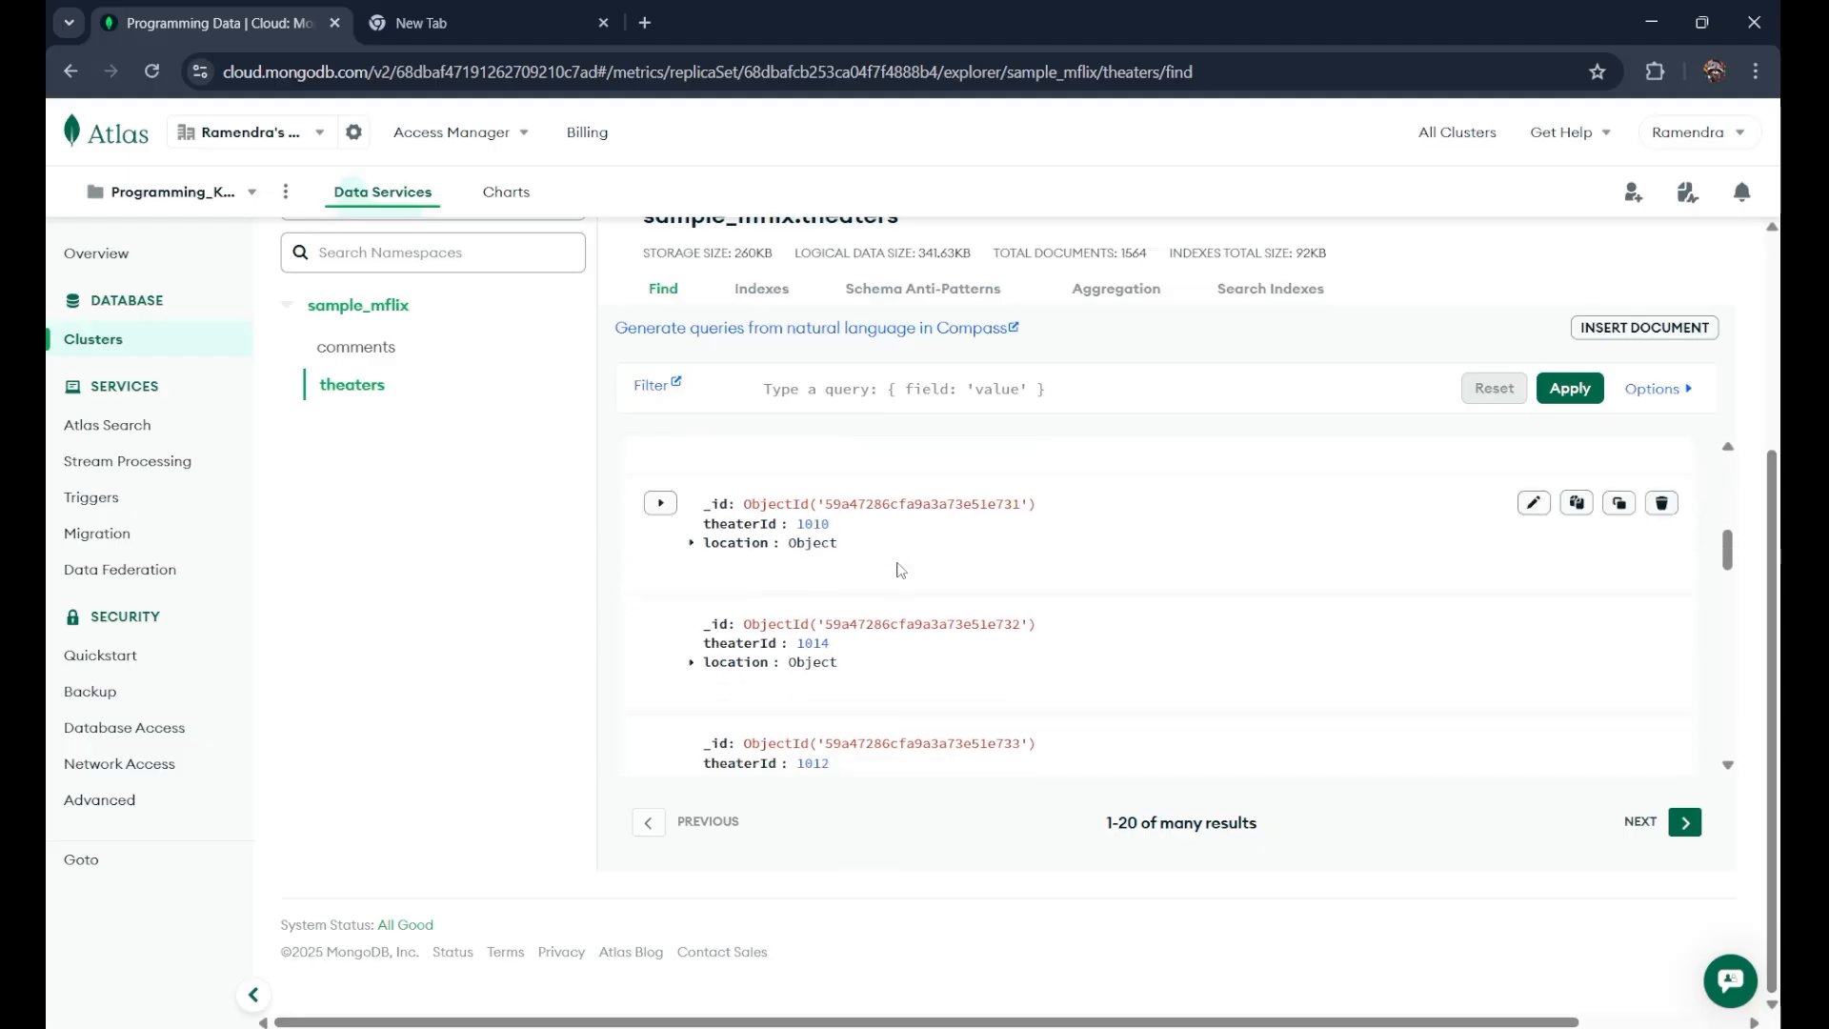
{"action": "scroll", "coordinate": [901, 569], "scroll_direction": "up", "scroll_amount": 5}
{"action": "scroll", "coordinate": [415, 493], "scroll_direction": "up", "scroll_amount": 3}
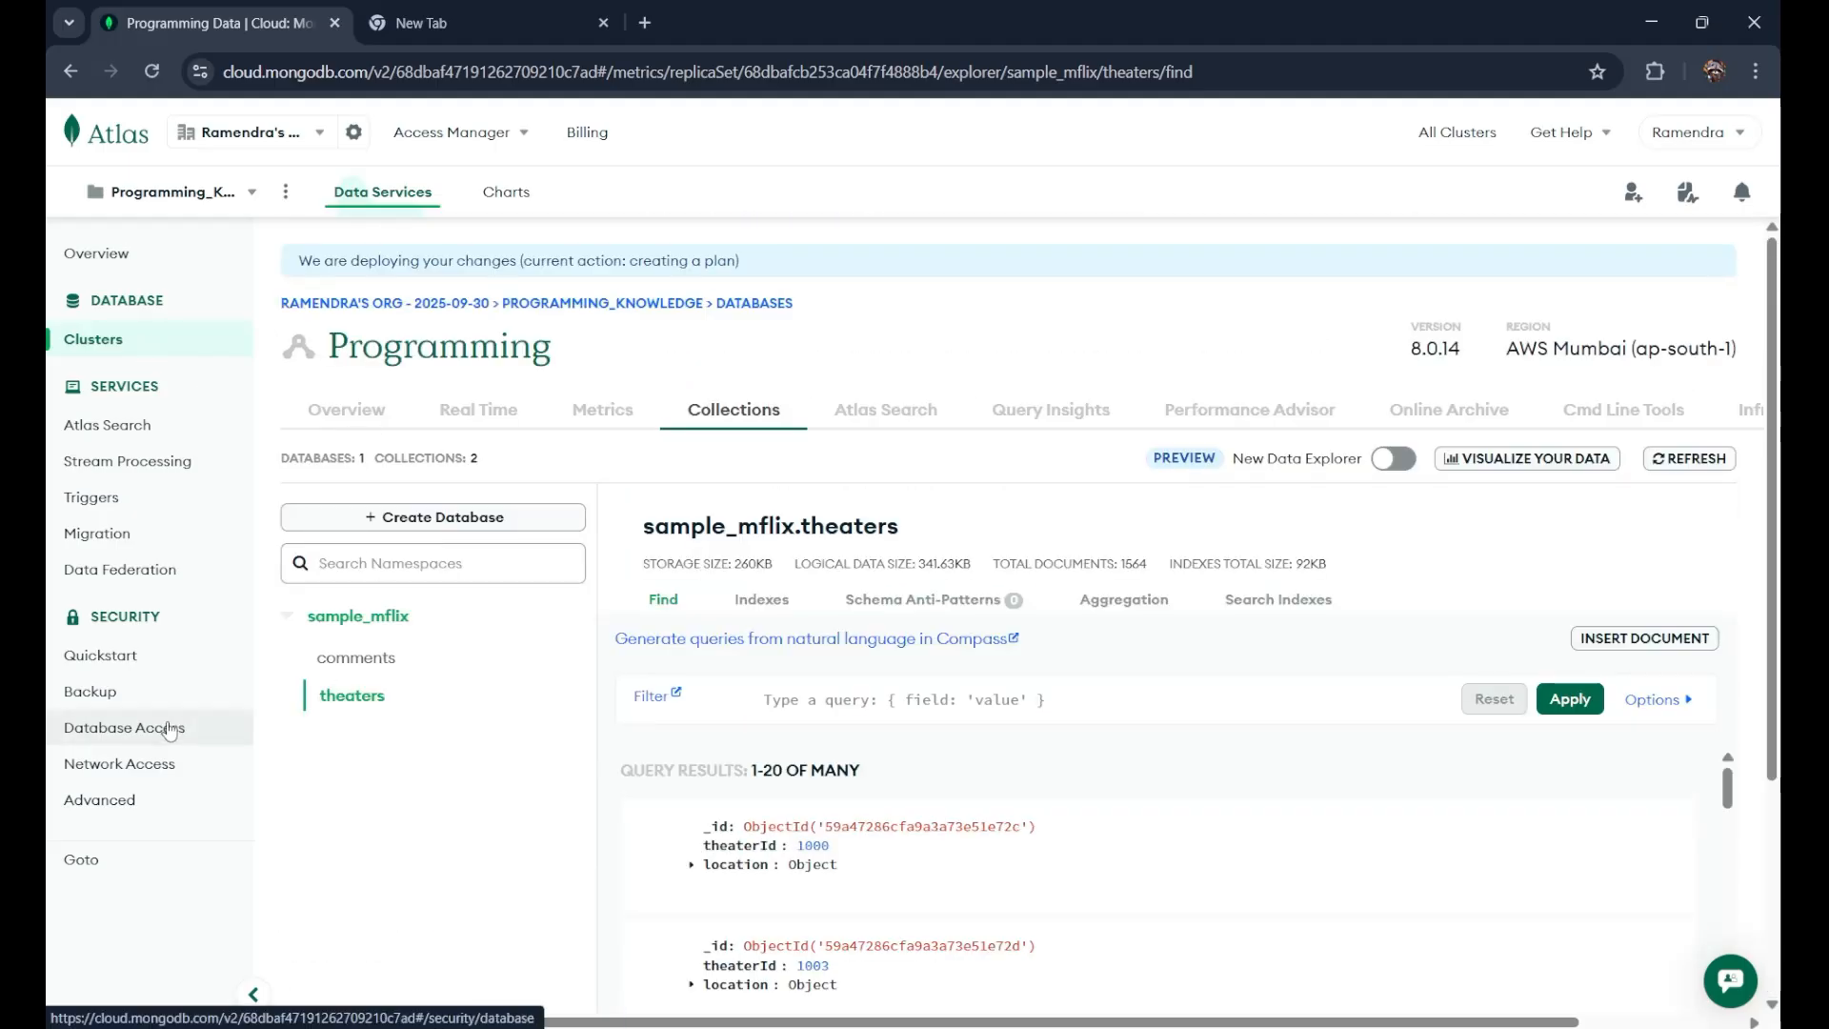
Step: Verify the 0.0.0.0/0 entry in the IP Access List, then go back to Clusters
{"action": "left_click", "coordinate": [102, 774]}
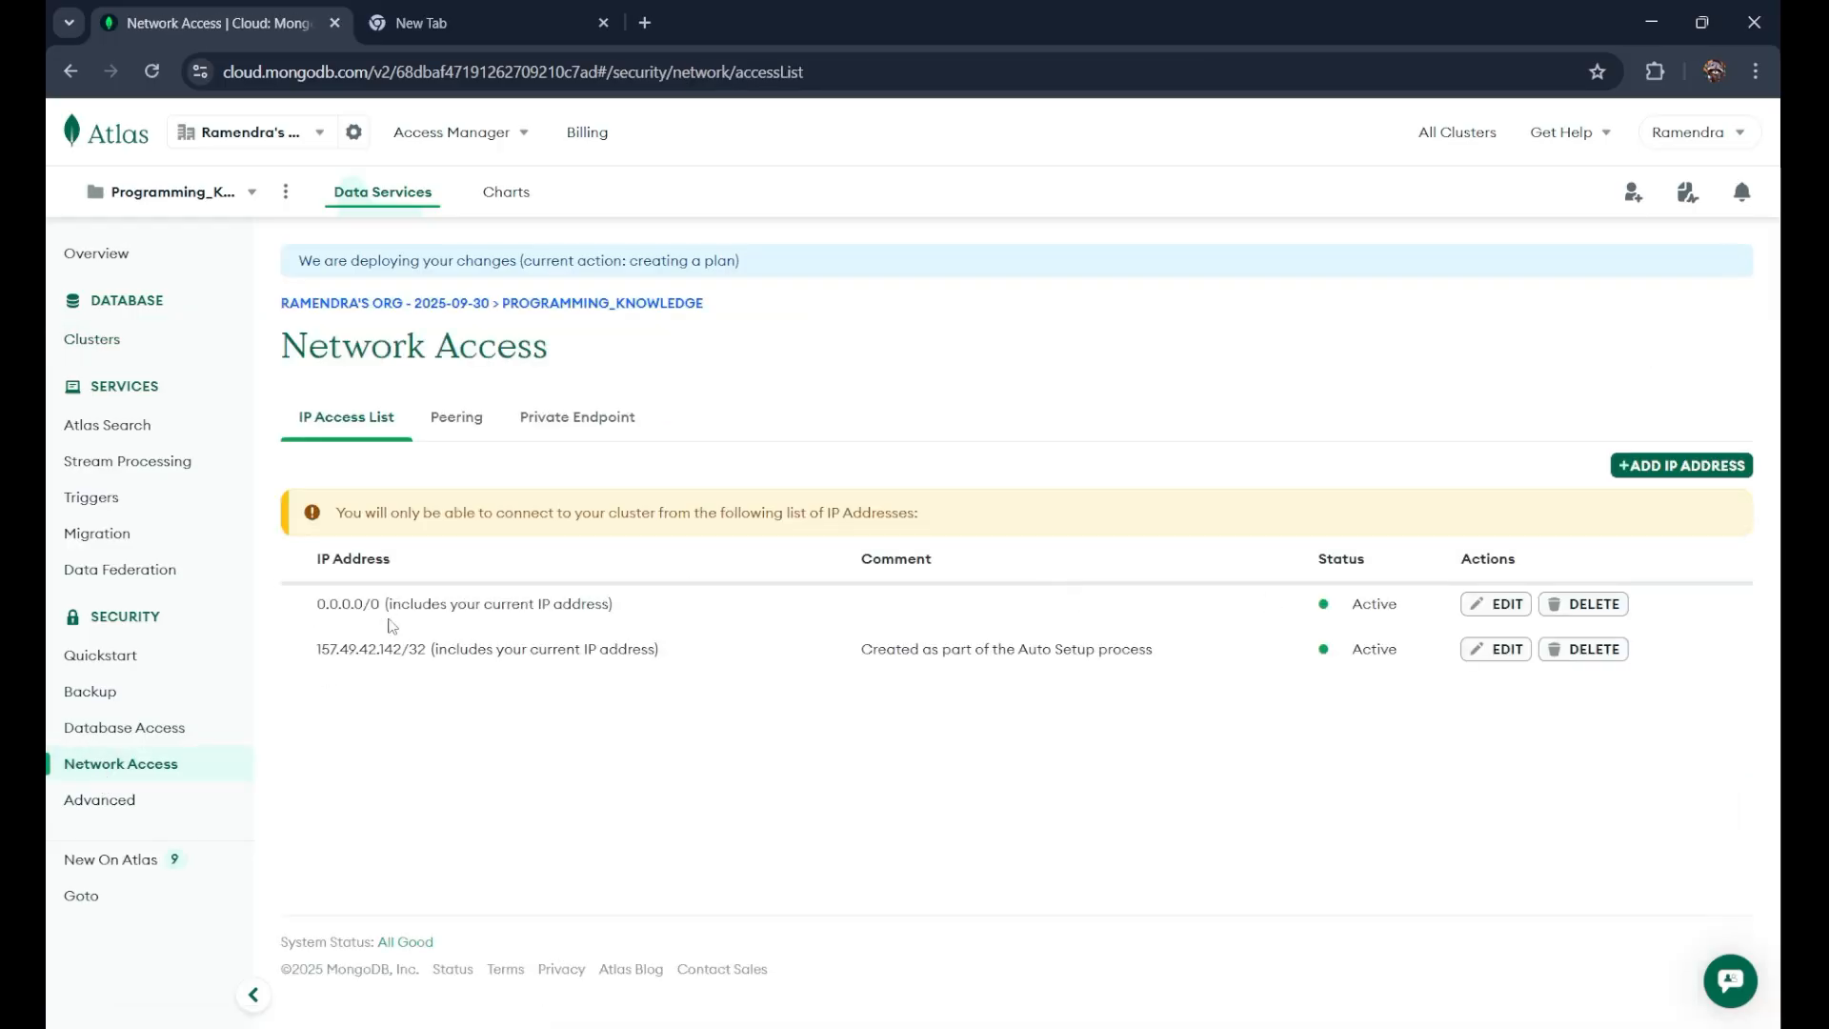
{"action": "left_click_drag", "start_coordinate": [320, 602], "coordinate": [648, 594]}
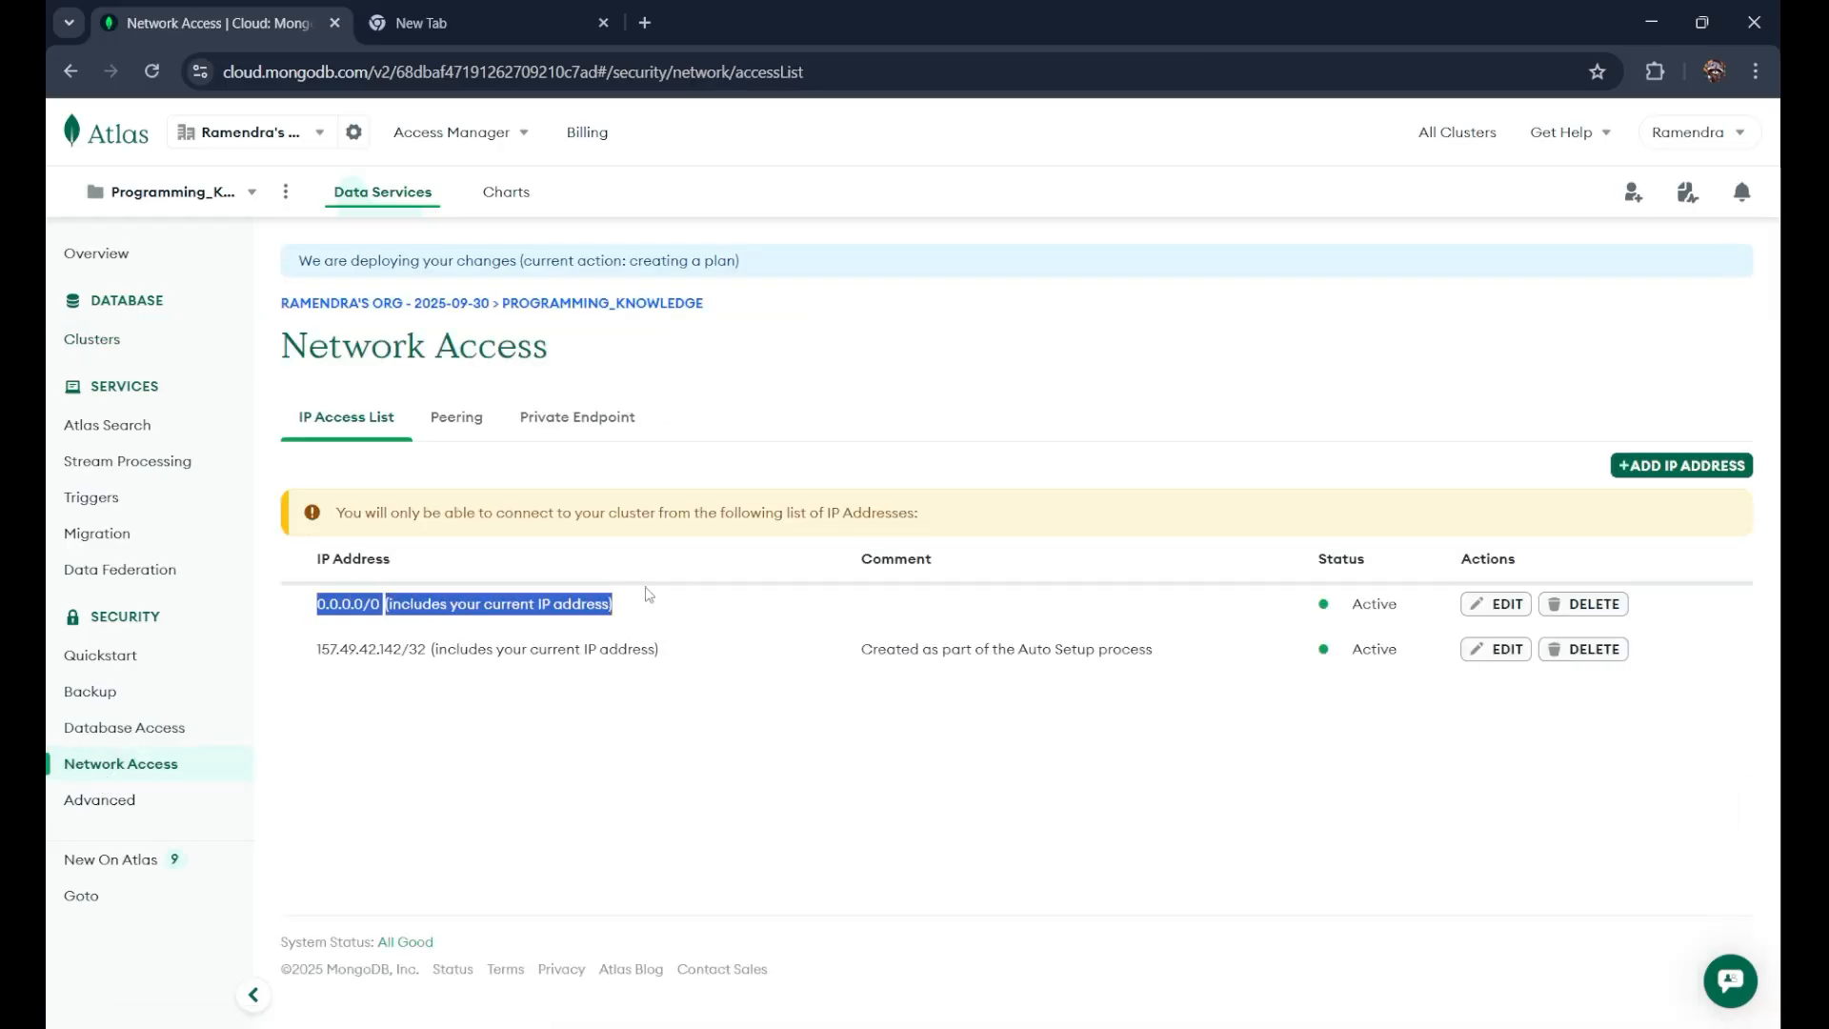
{"action": "left_click", "coordinate": [1315, 610]}
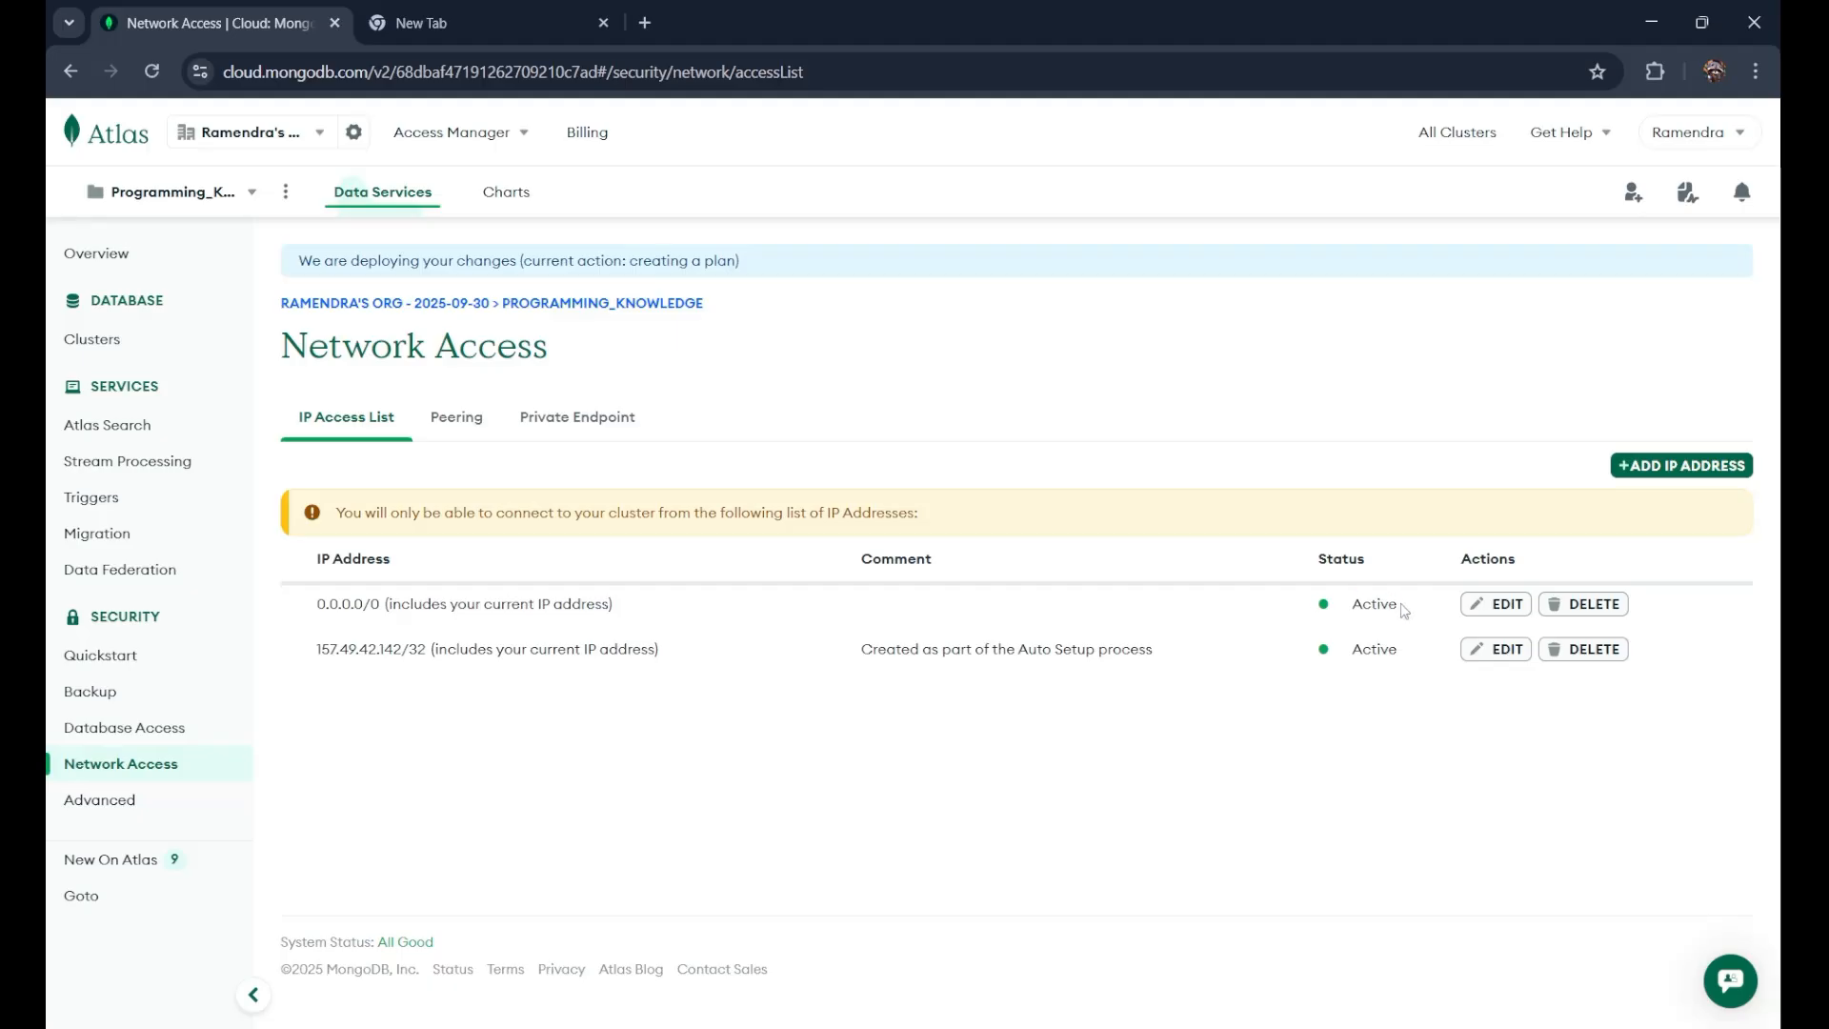
{"action": "left_click", "coordinate": [140, 348]}
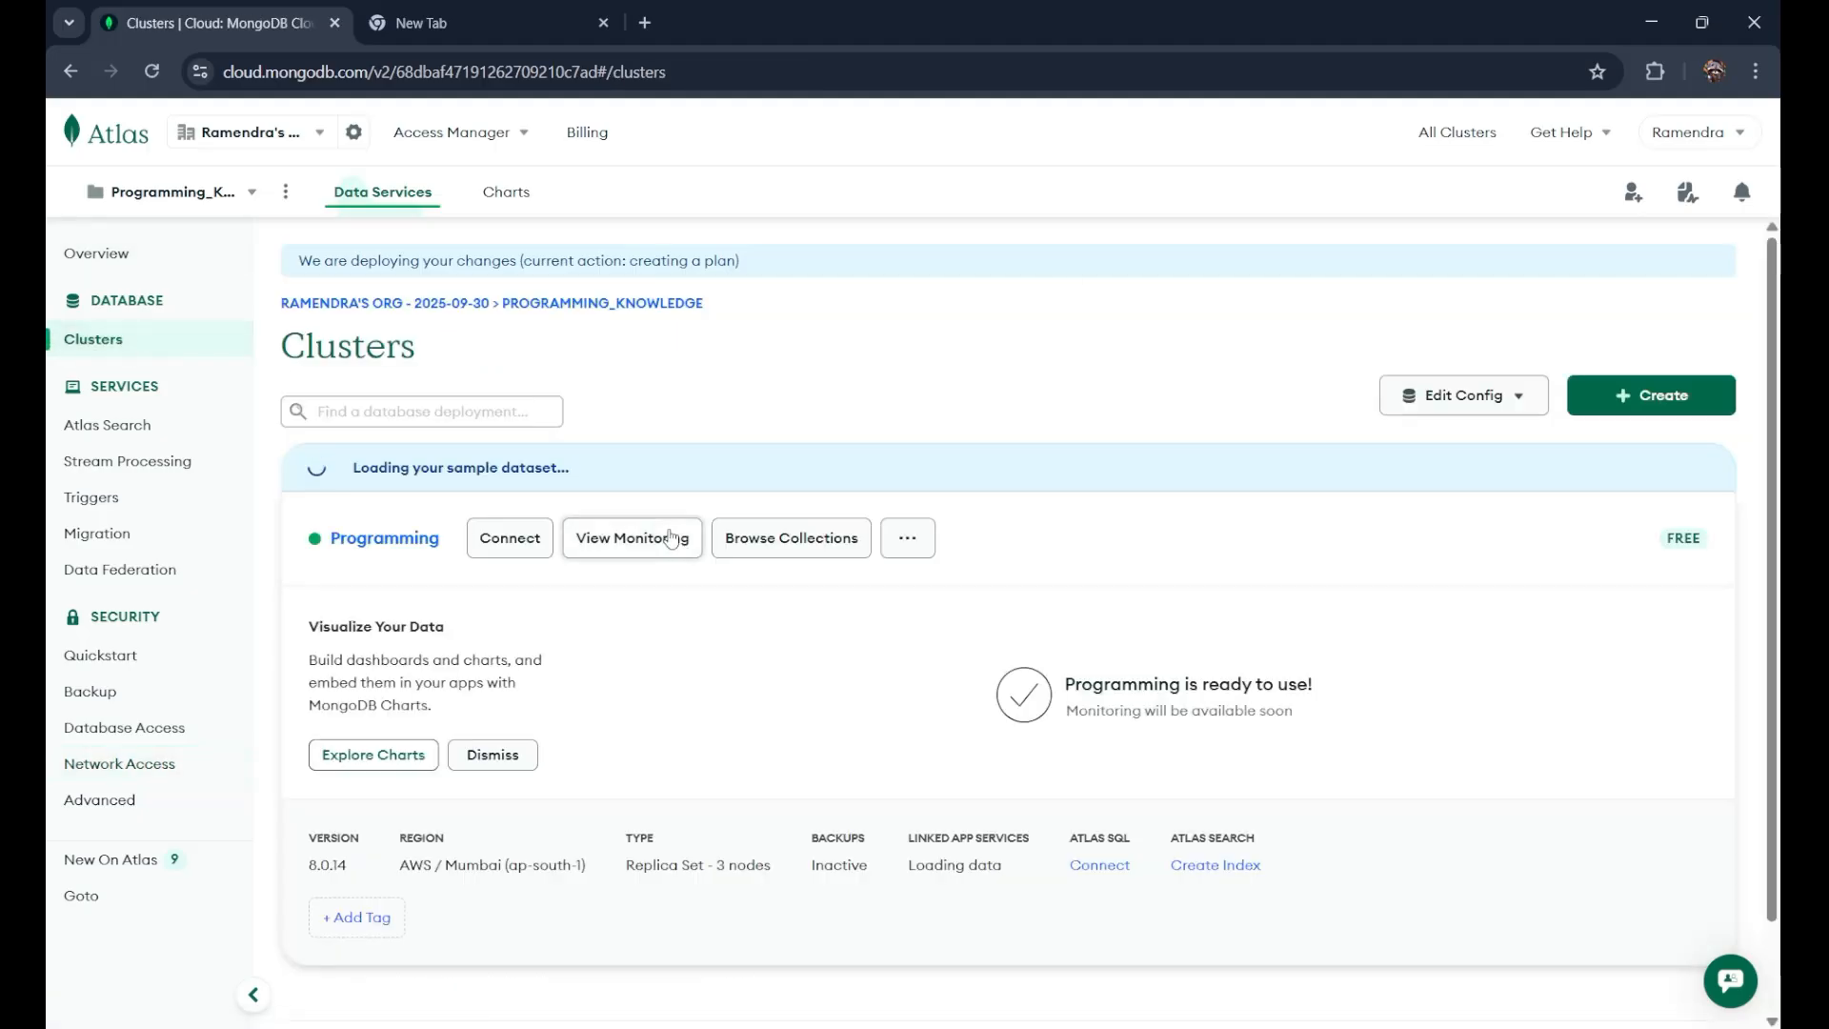
Step: Reopen the Programming cluster's Drivers code sample, review the const uri line, then close the window
{"action": "left_click", "coordinate": [511, 545]}
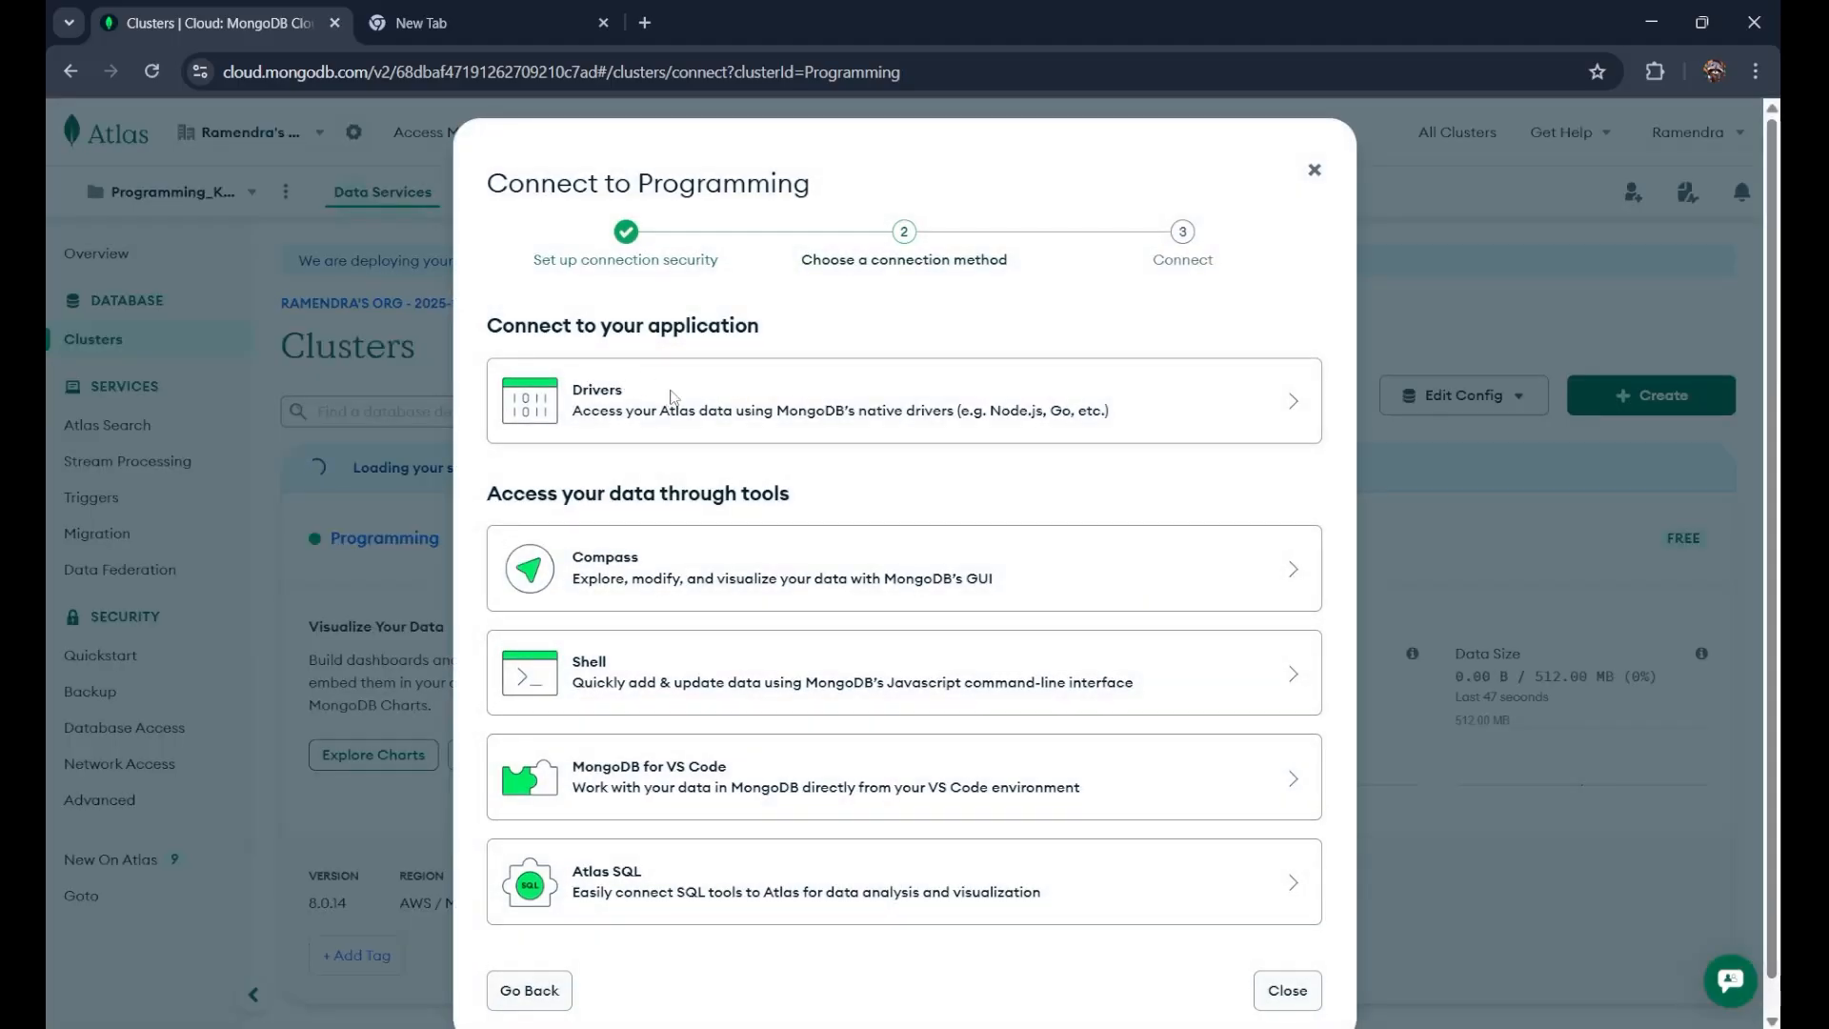
{"action": "left_click", "coordinate": [672, 397]}
{"action": "scroll", "coordinate": [914, 742], "scroll_direction": "down", "scroll_amount": 2}
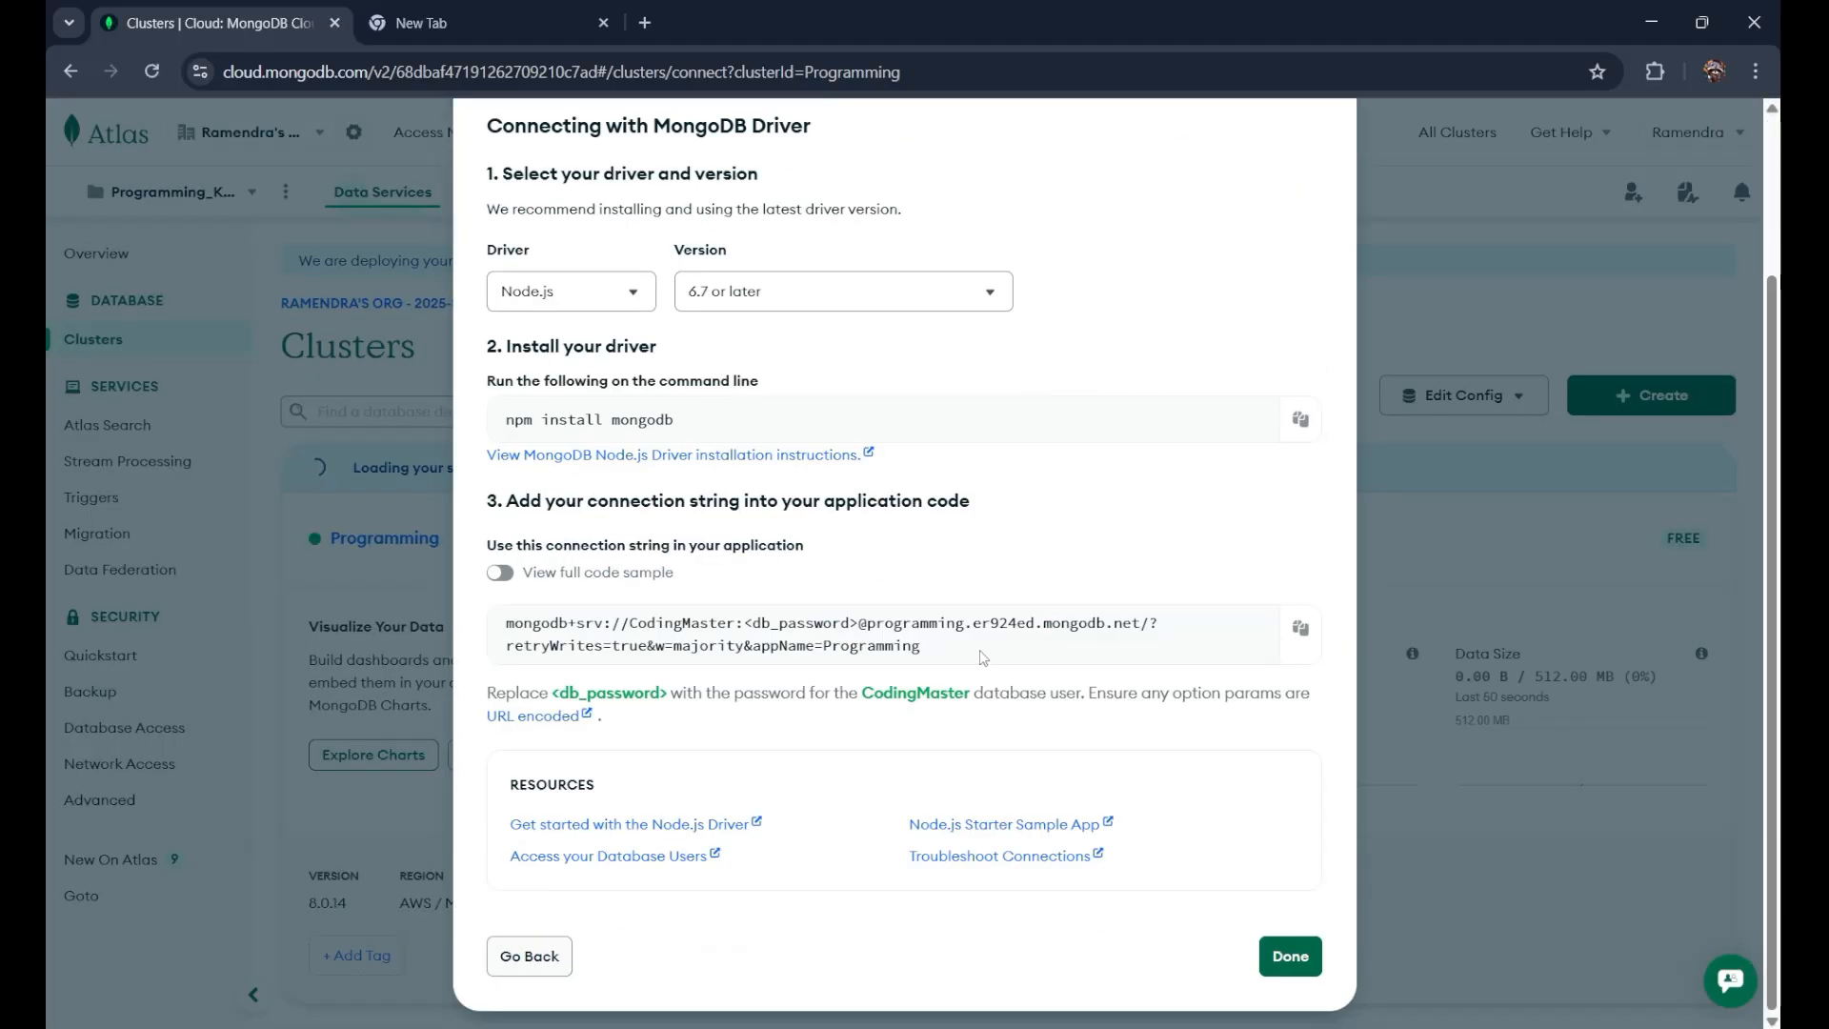
{"action": "left_click", "coordinate": [500, 573]}
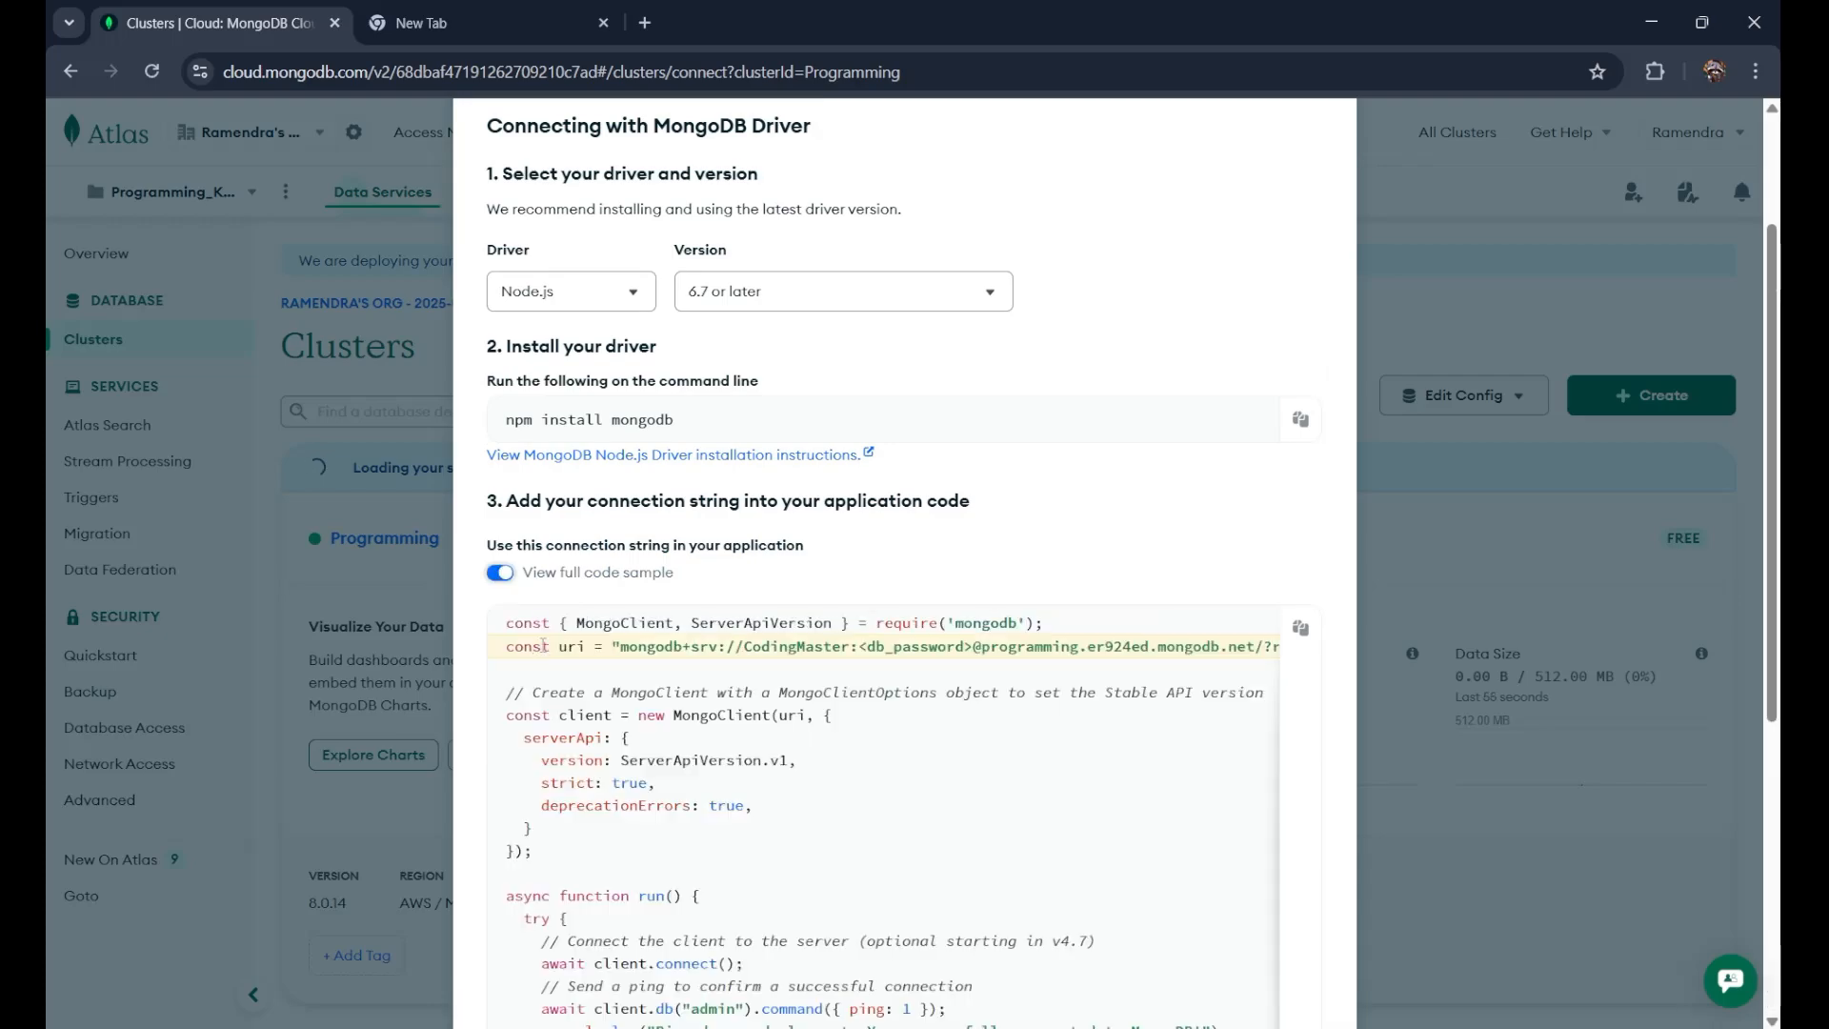
{"action": "left_click_drag", "start_coordinate": [506, 647], "coordinate": [1269, 653]}
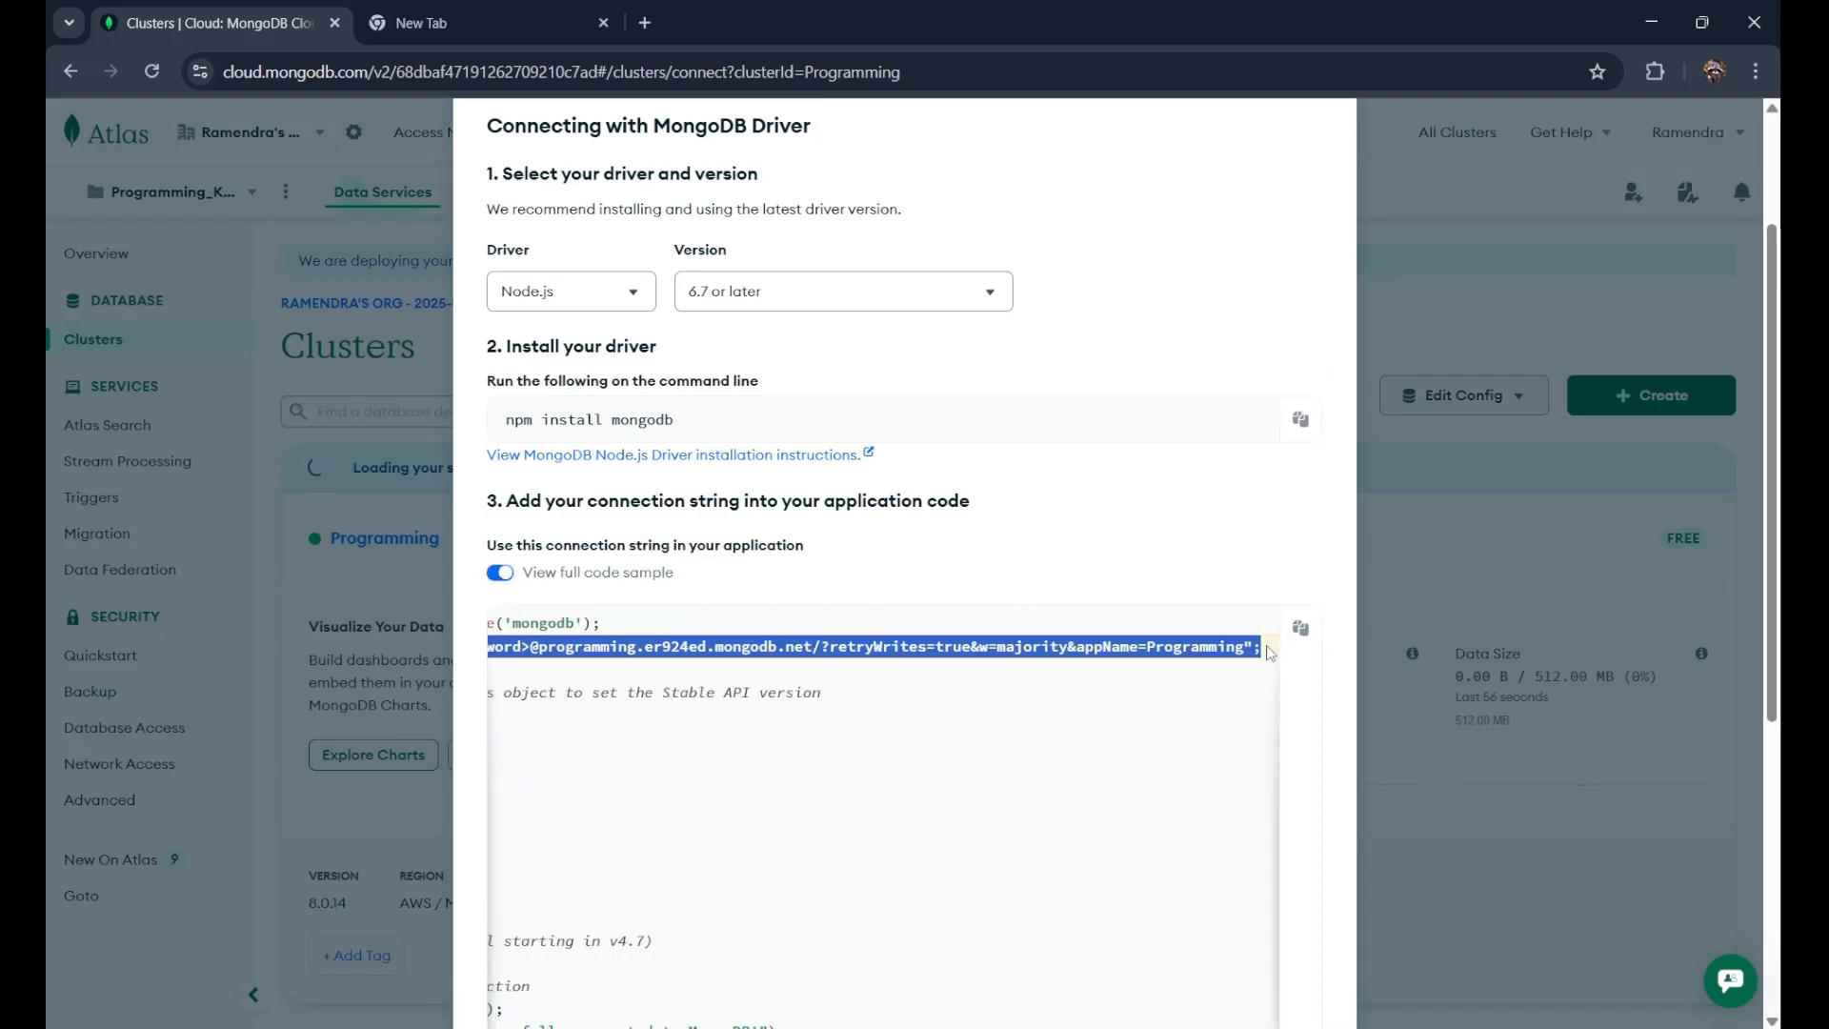
{"action": "left_click", "coordinate": [947, 556]}
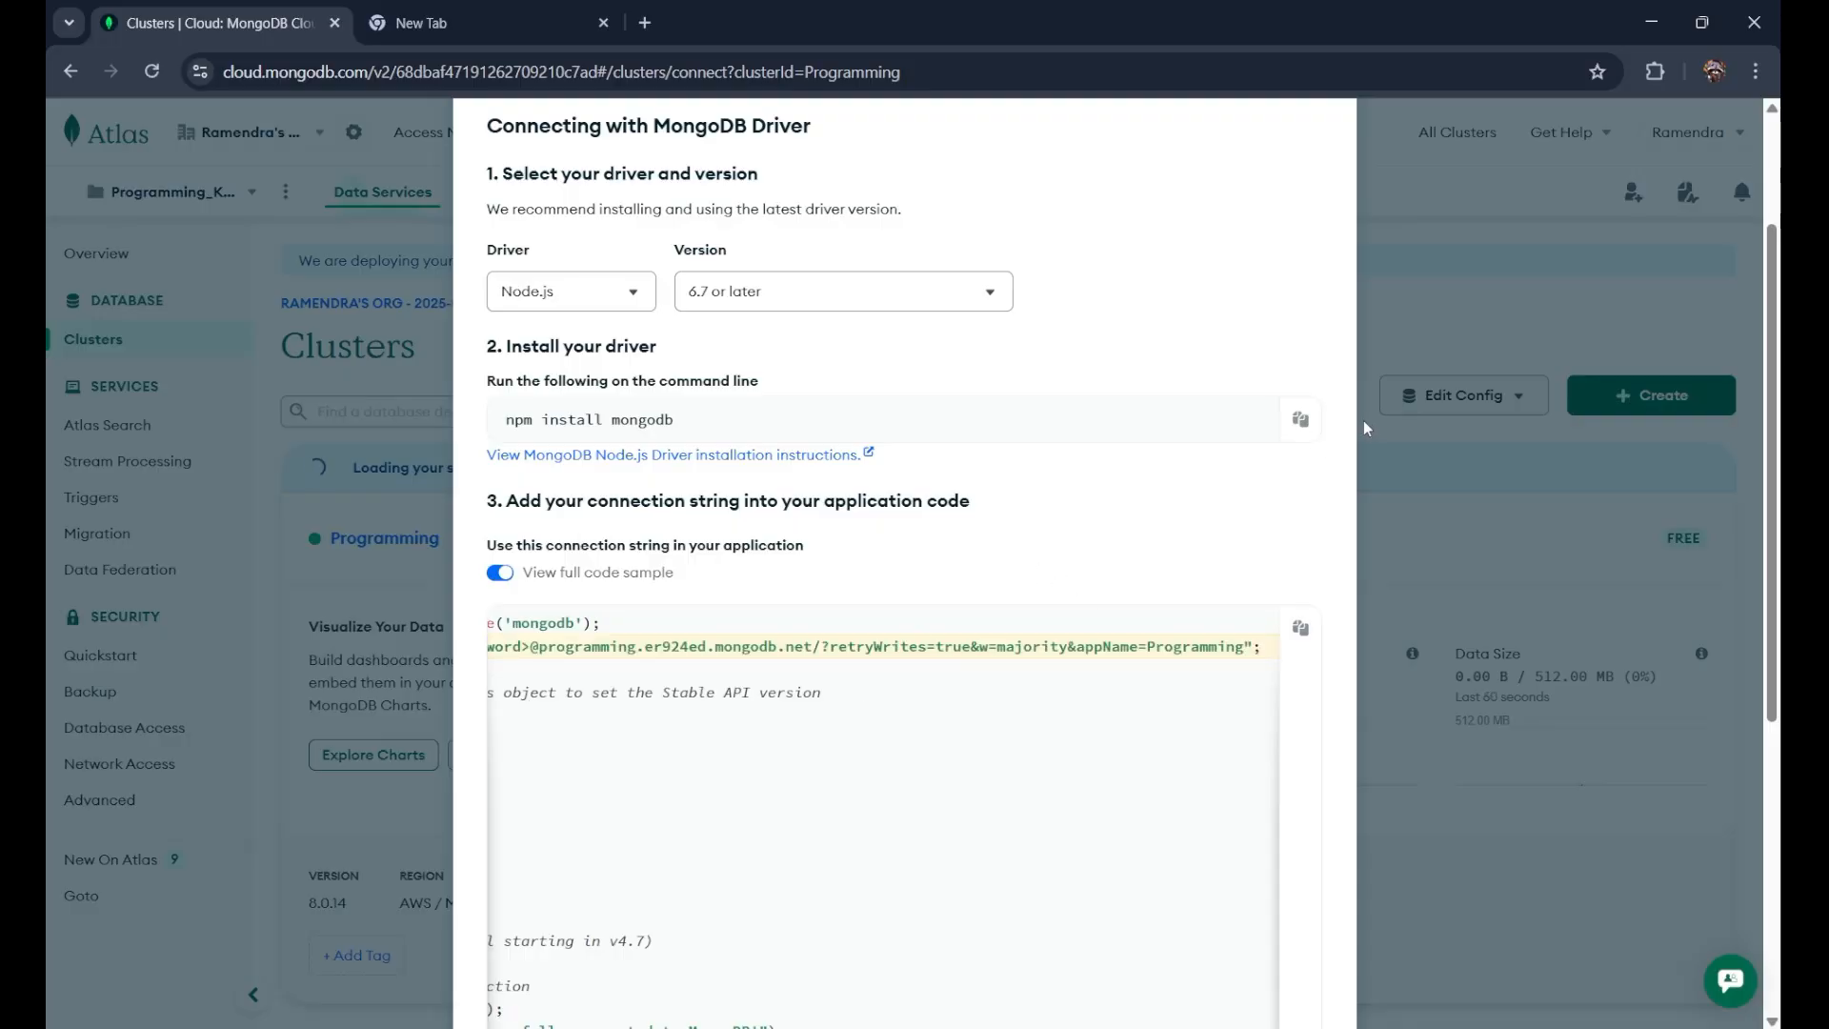
{"action": "scroll", "coordinate": [1361, 421], "scroll_direction": "up", "scroll_amount": 2}
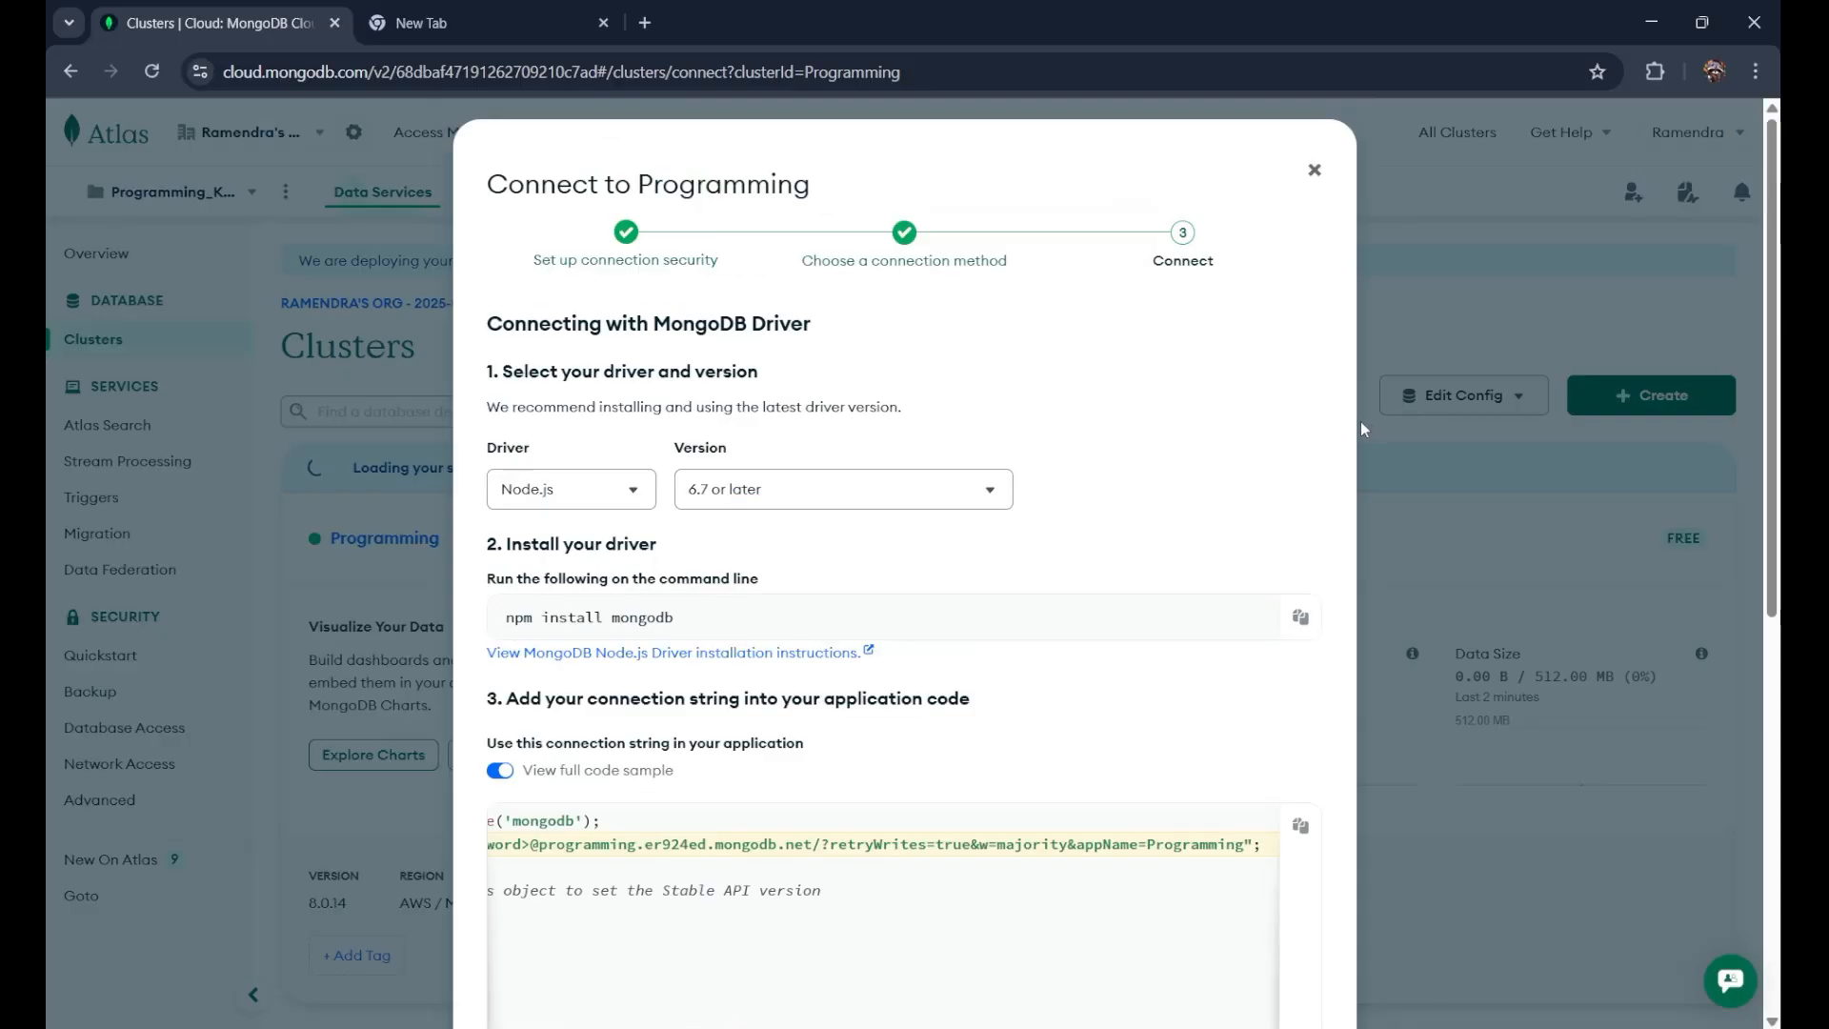
{"action": "left_click", "coordinate": [1314, 172]}
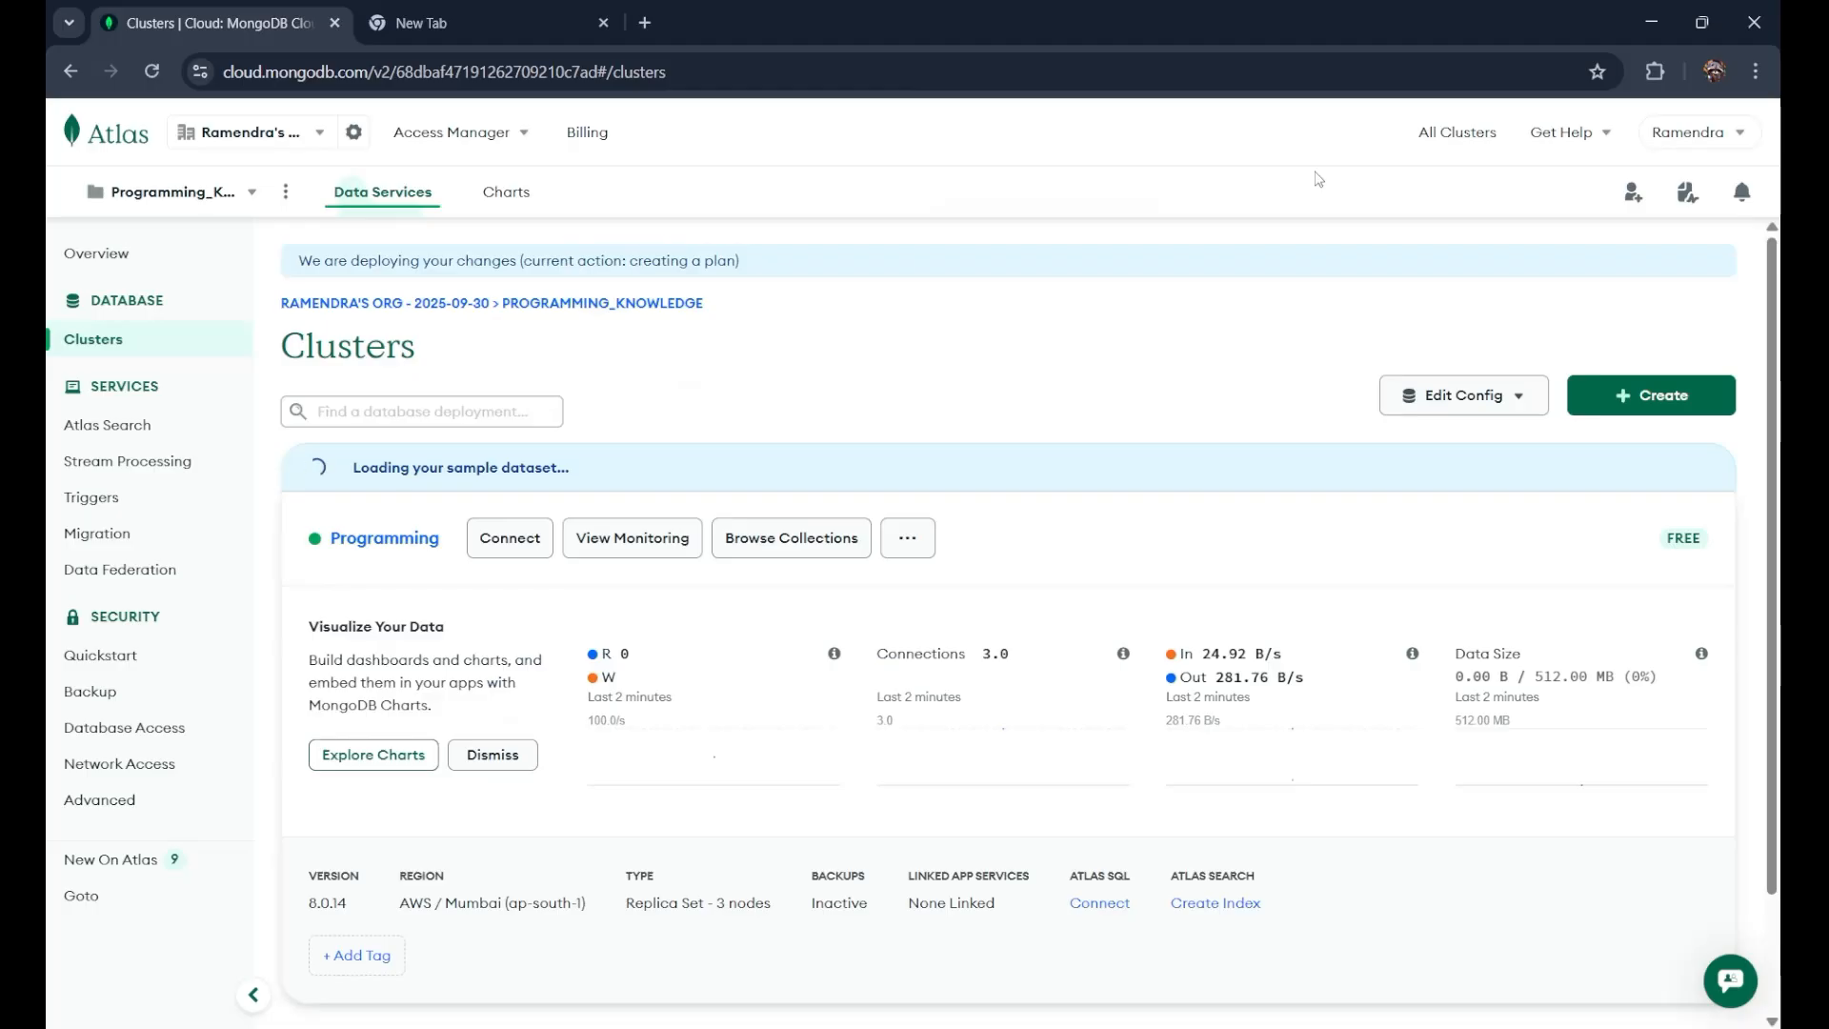